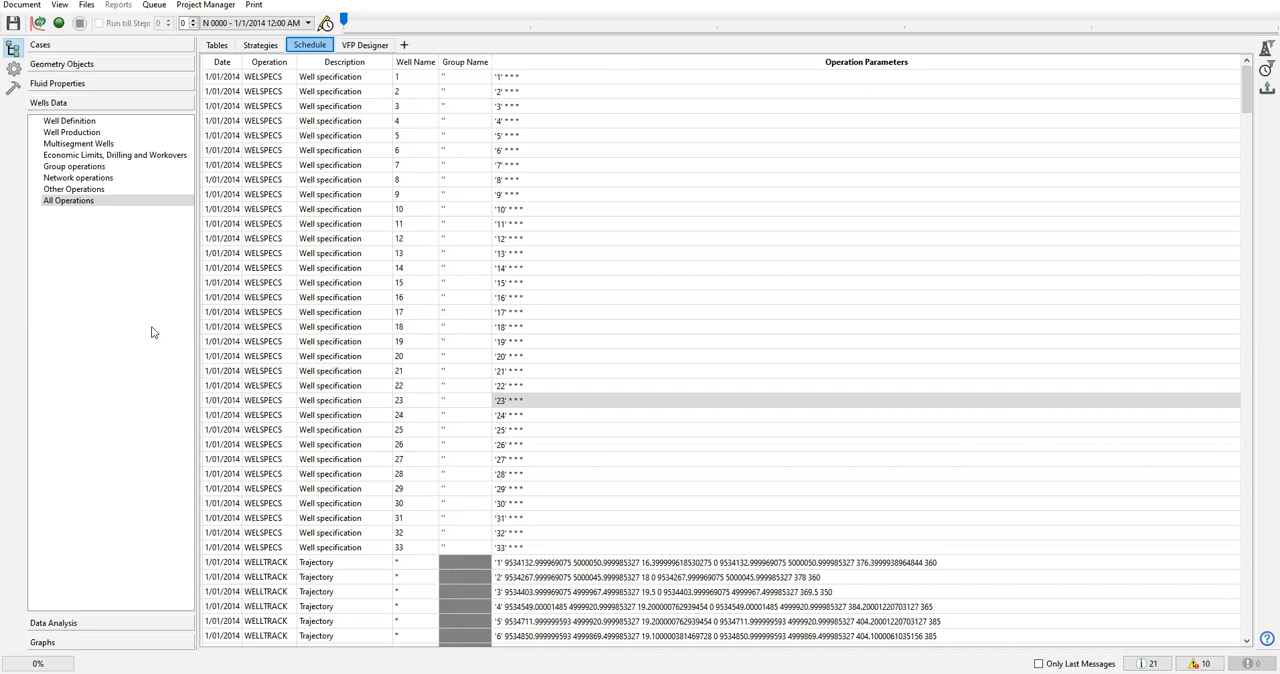
Review the Well History and Well Structure tables and the historical well controls defined in the development strategy.
left_click(225, 50)
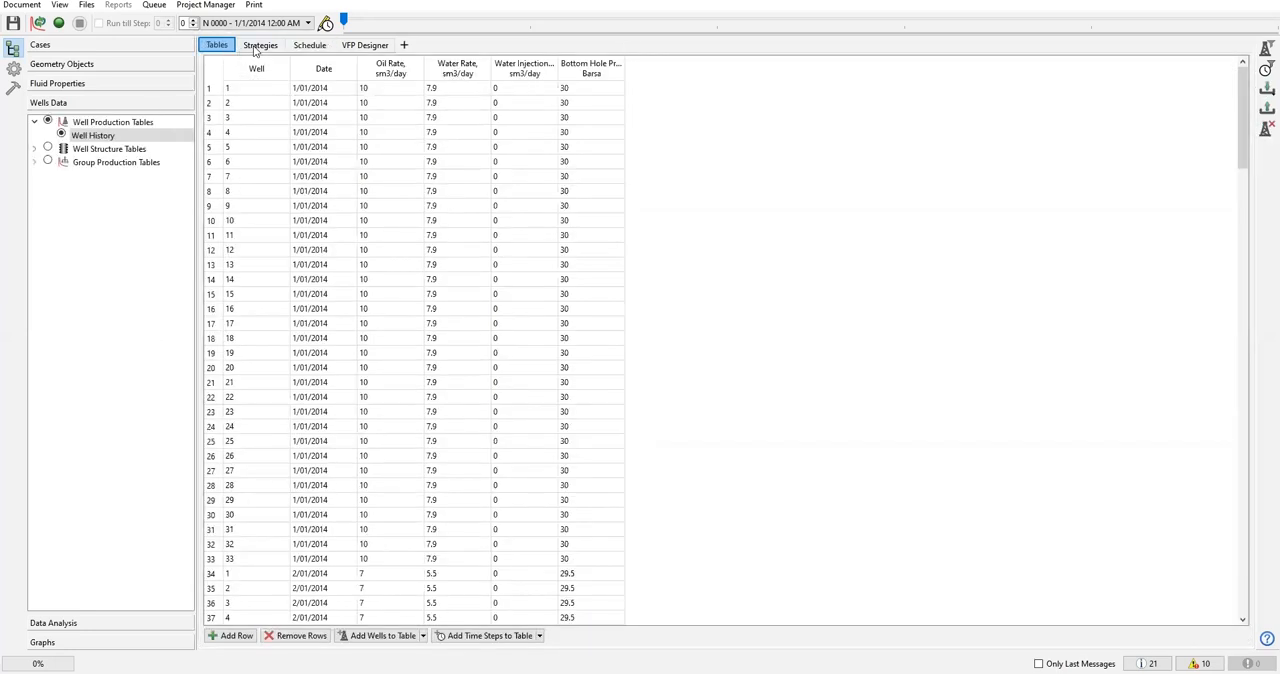
left_click(256, 49)
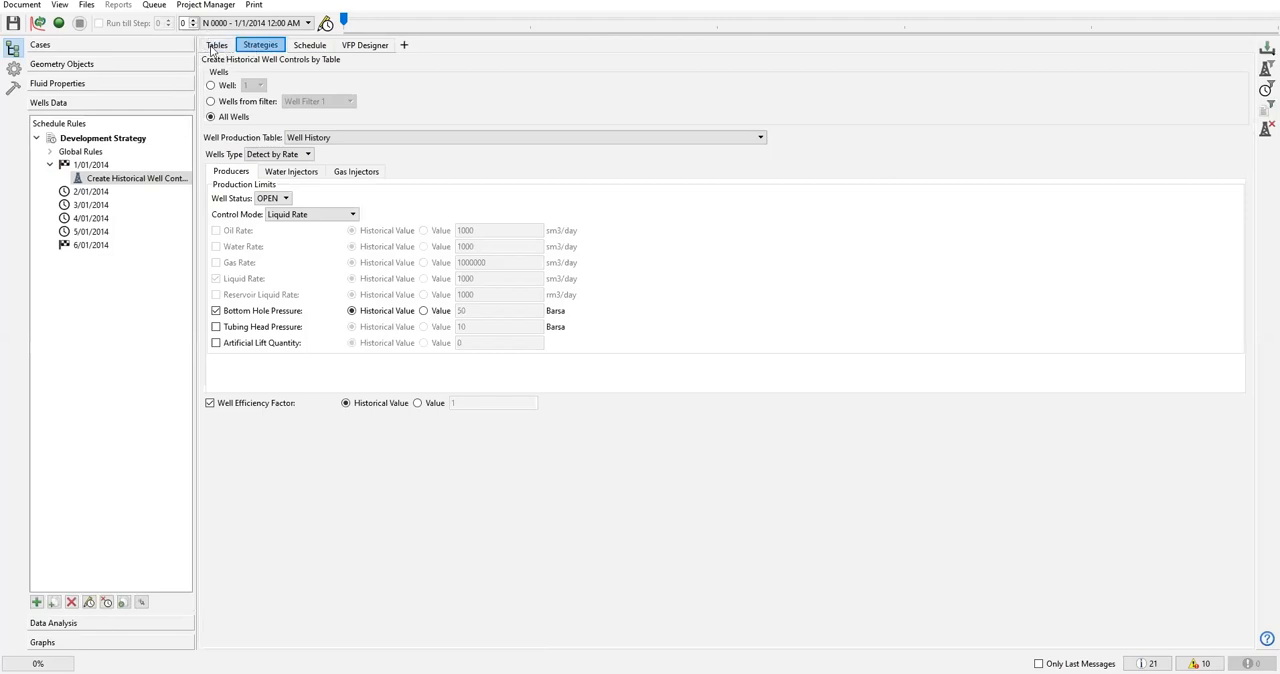
left_click(215, 50)
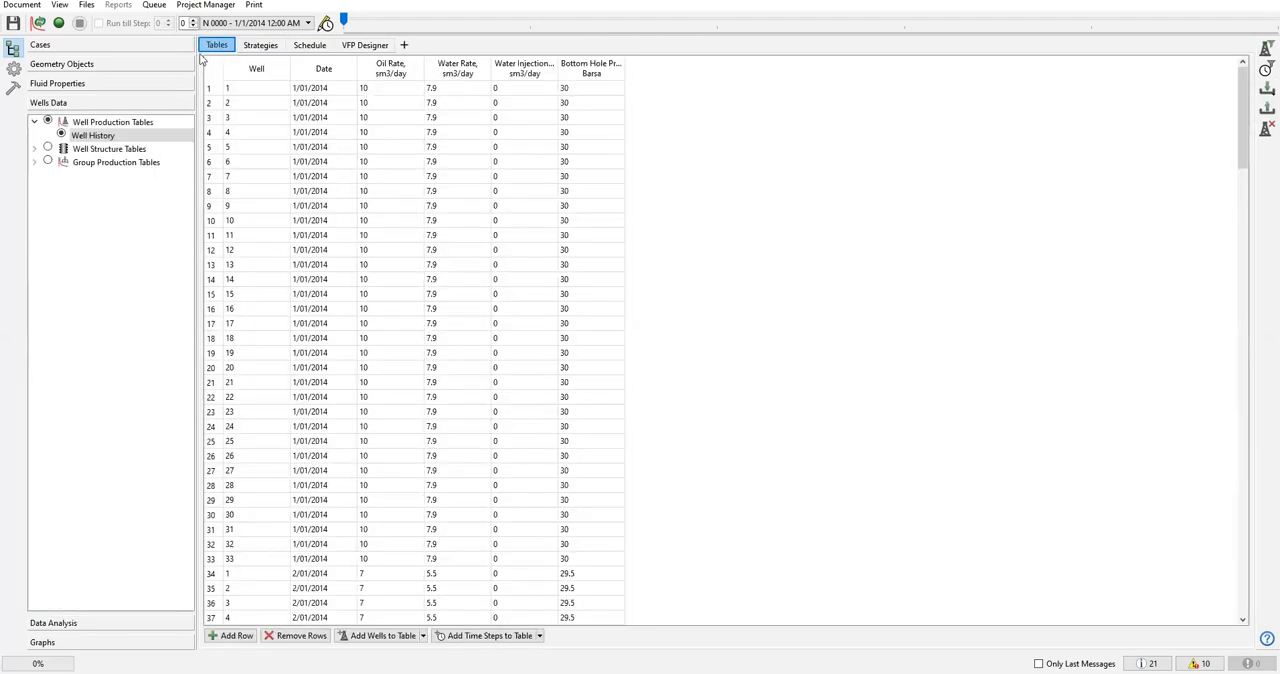
left_click(35, 149)
left_click(97, 164)
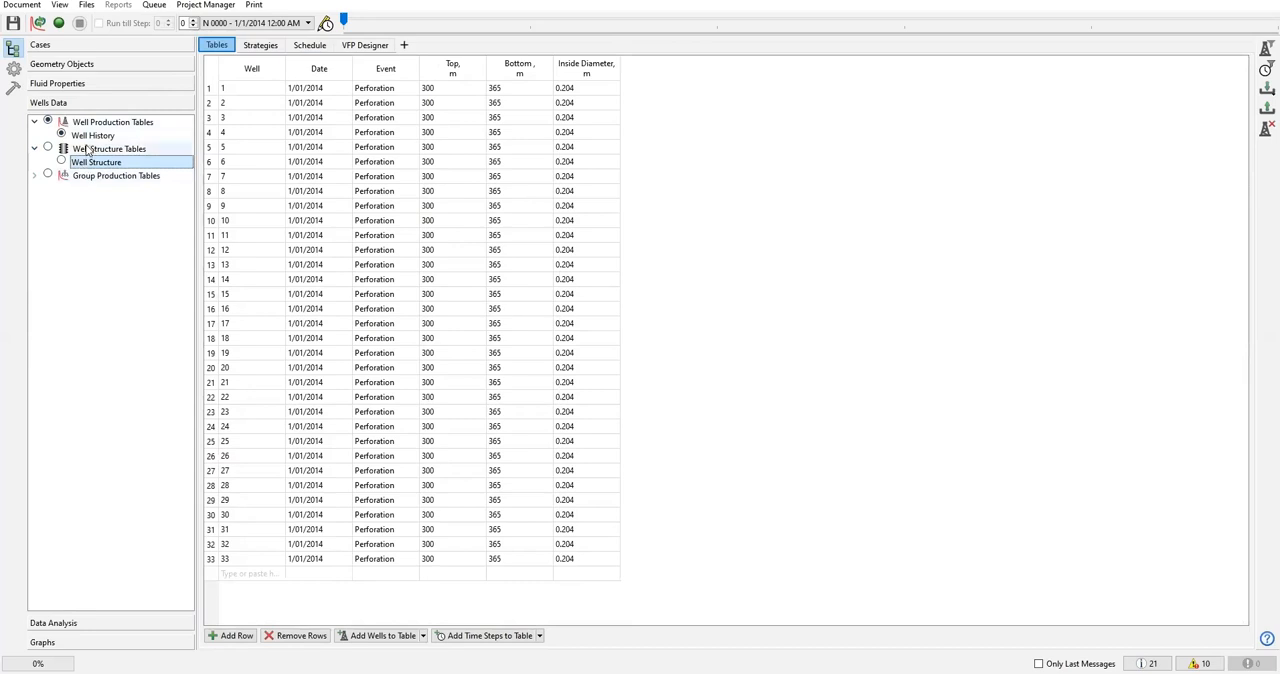
left_click(93, 136)
left_click(100, 165)
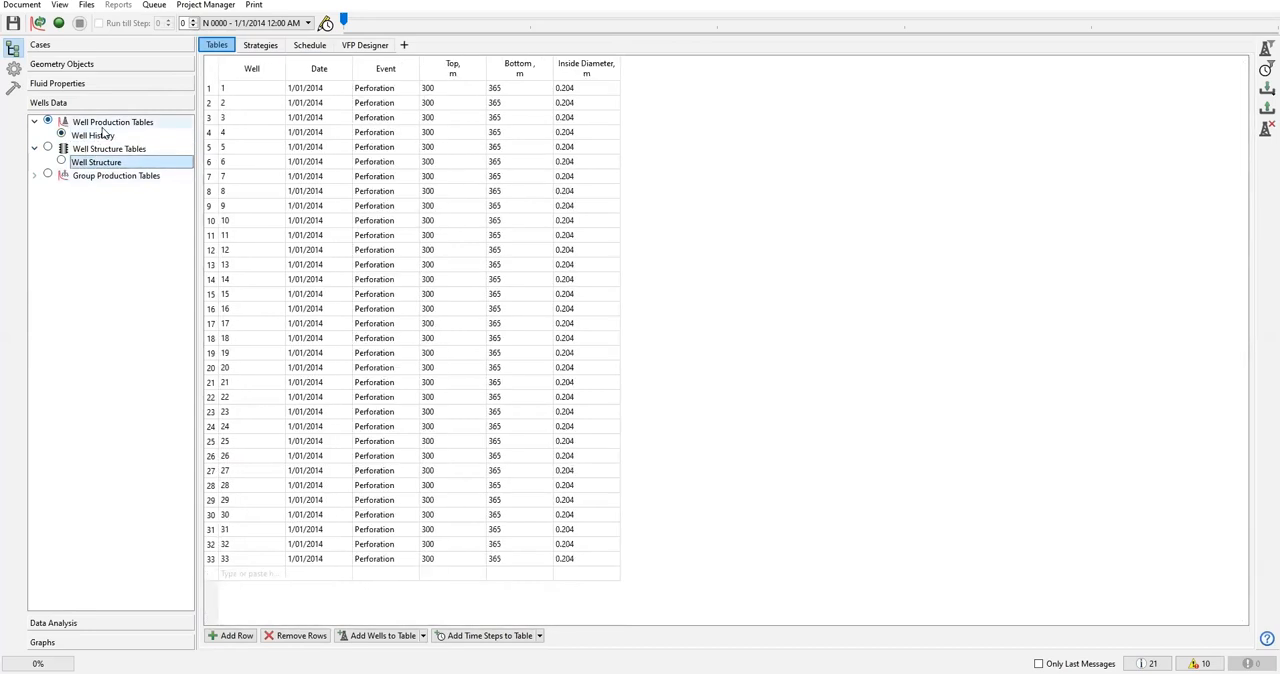
left_click(93, 136)
left_click(100, 163)
left_click(262, 46)
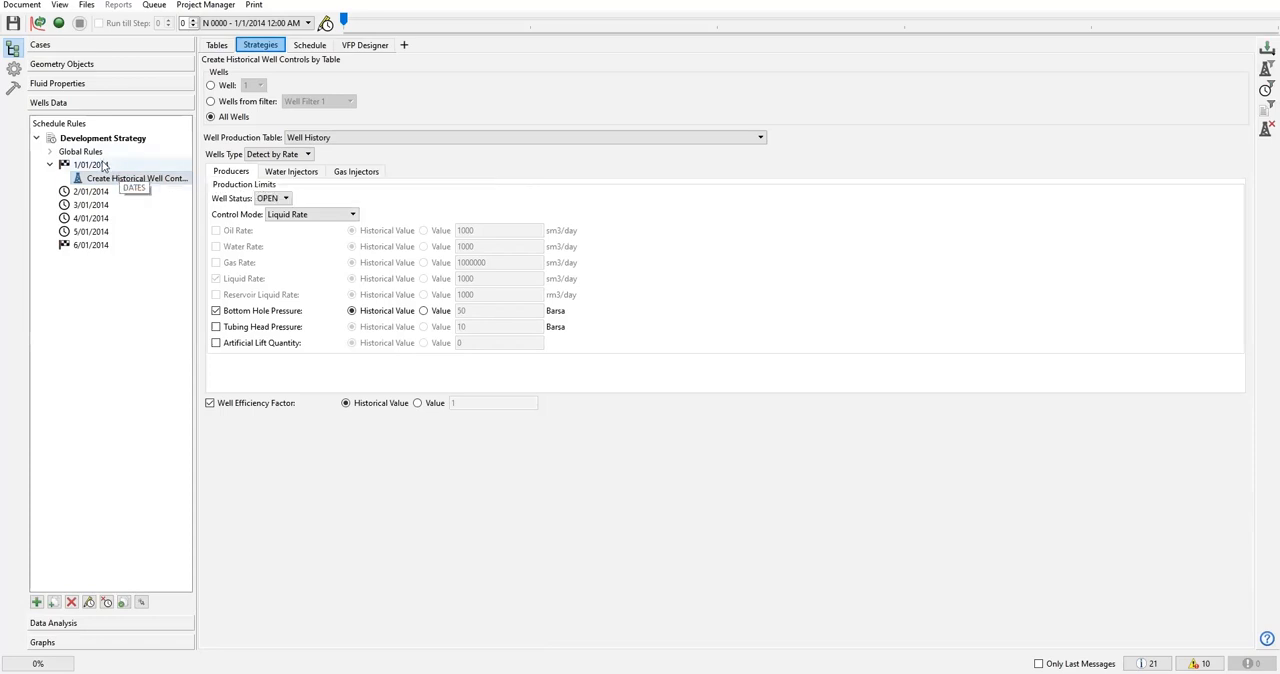
left_click(354, 50)
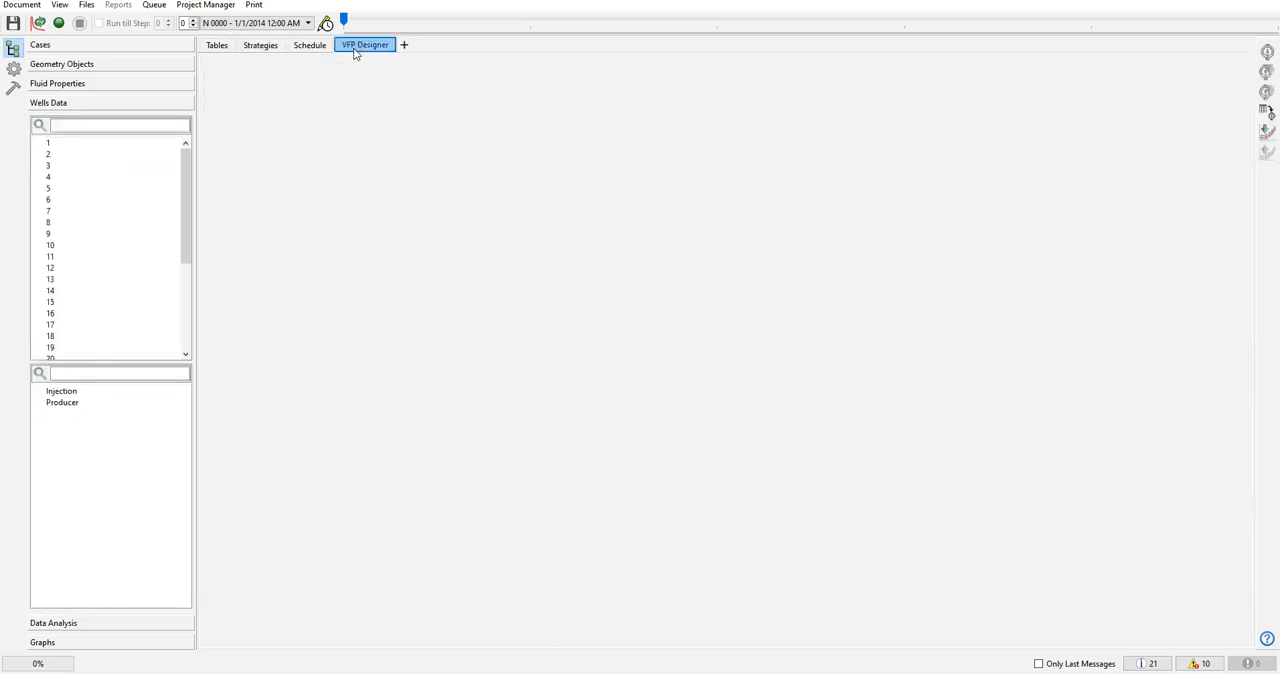
Examine the schedule's well specification, trajectory, perforation and connection order operations for 1/01/2014.
left_click(300, 47)
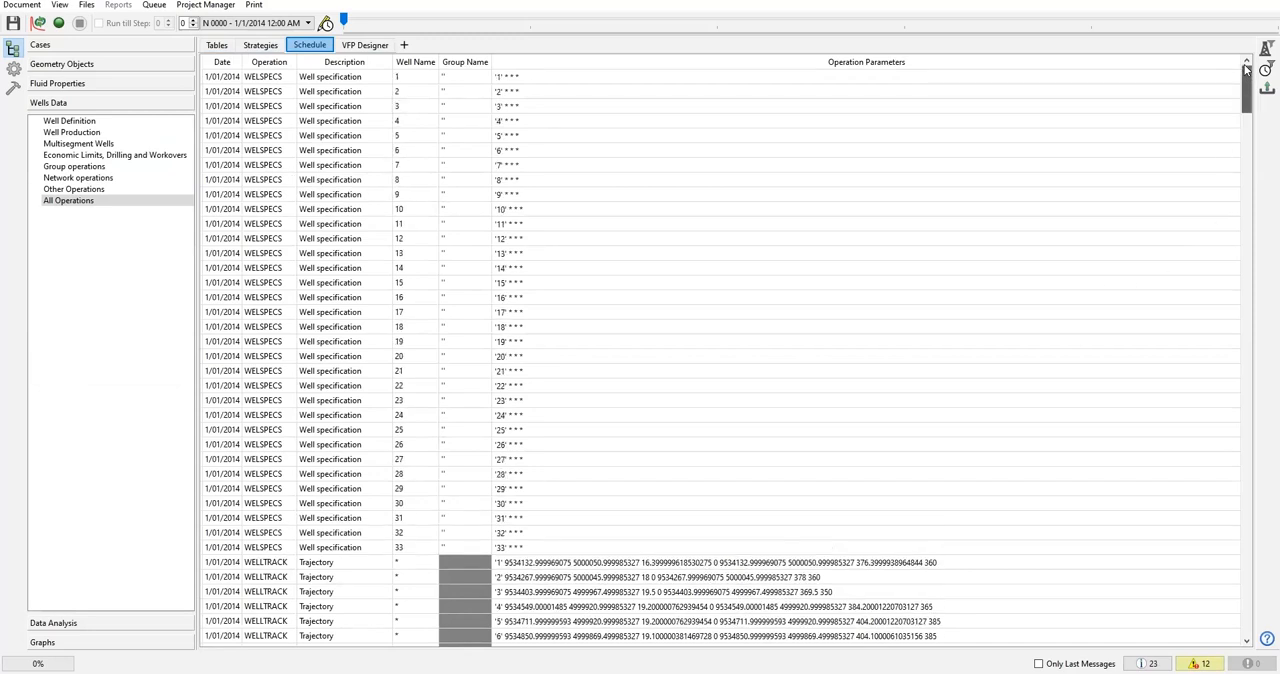
left_click(266, 79)
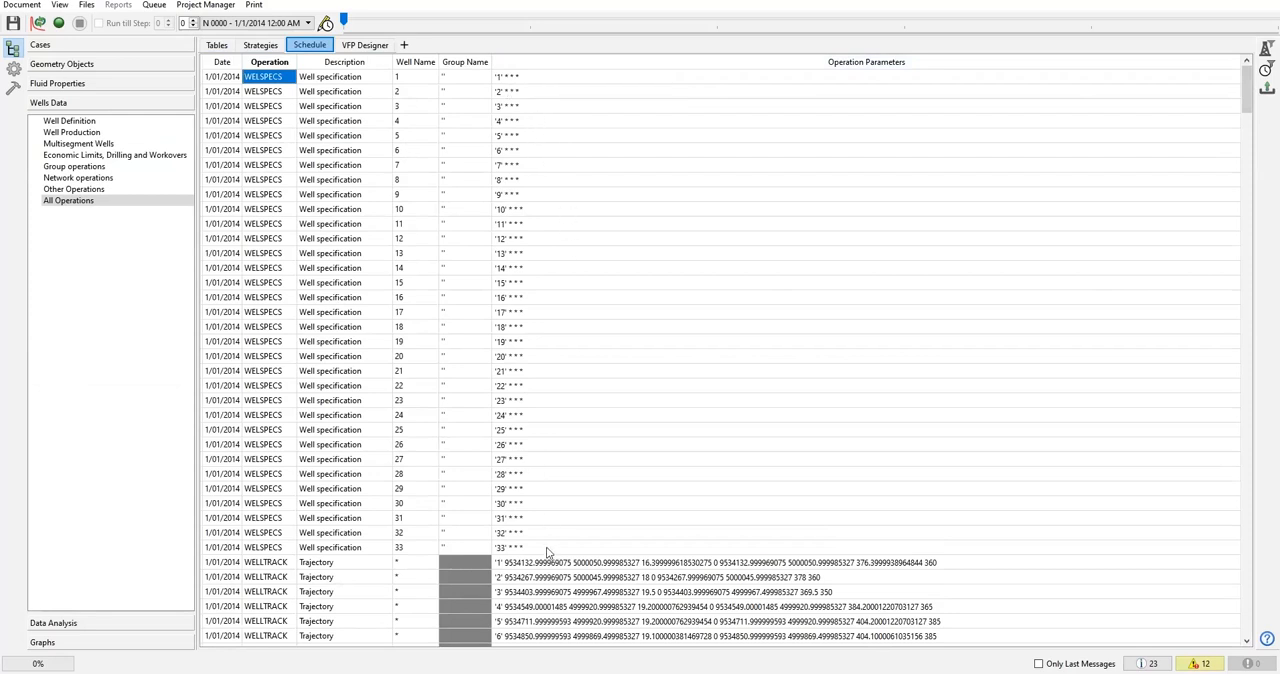
scroll(548, 531, "down", 6)
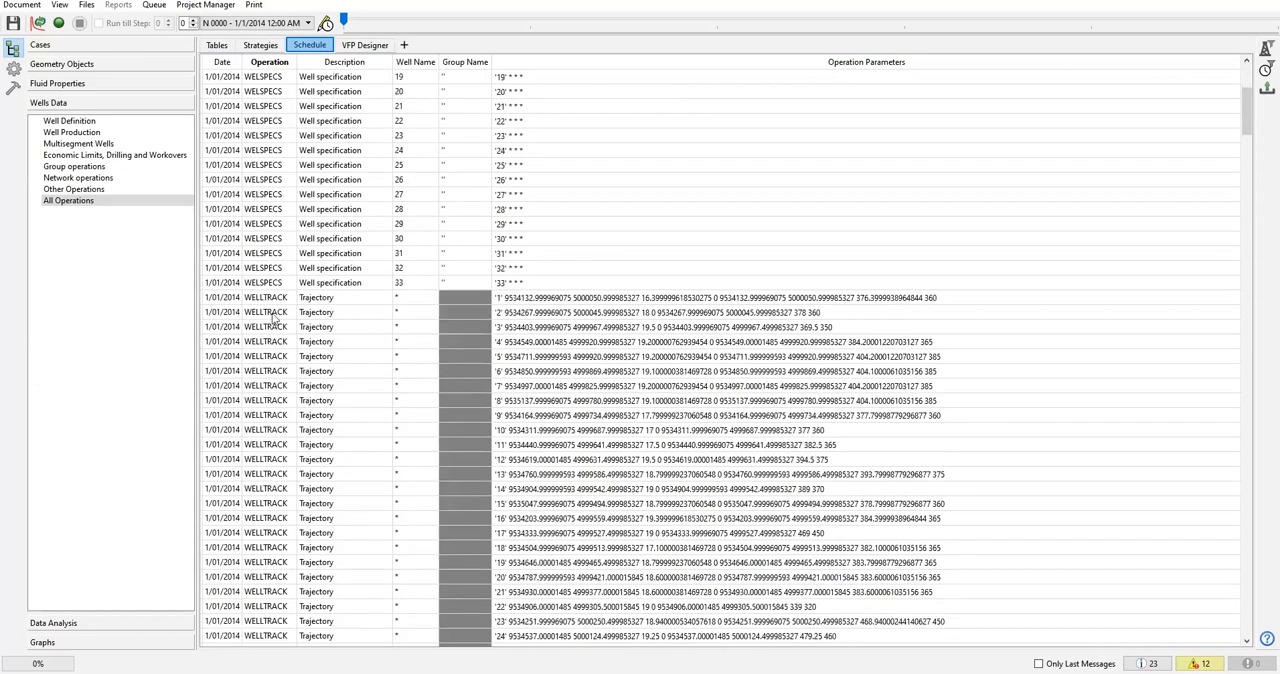
left_click(283, 300)
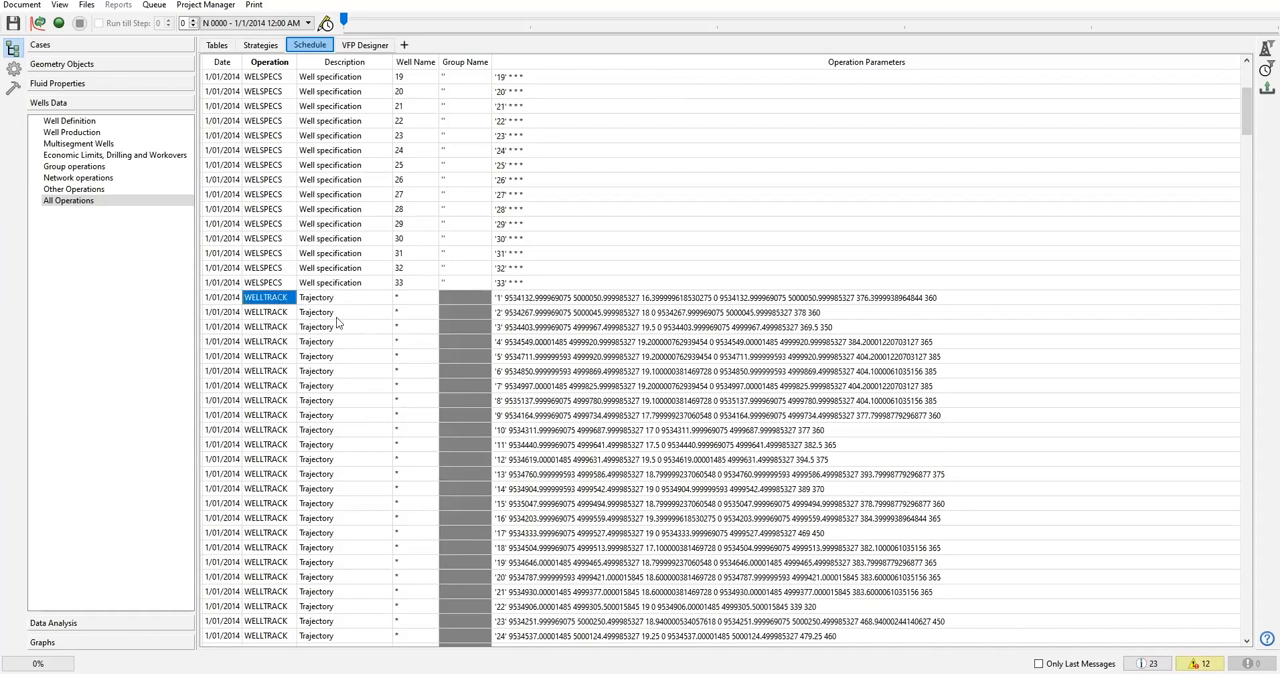
scroll(558, 340, "down", 8)
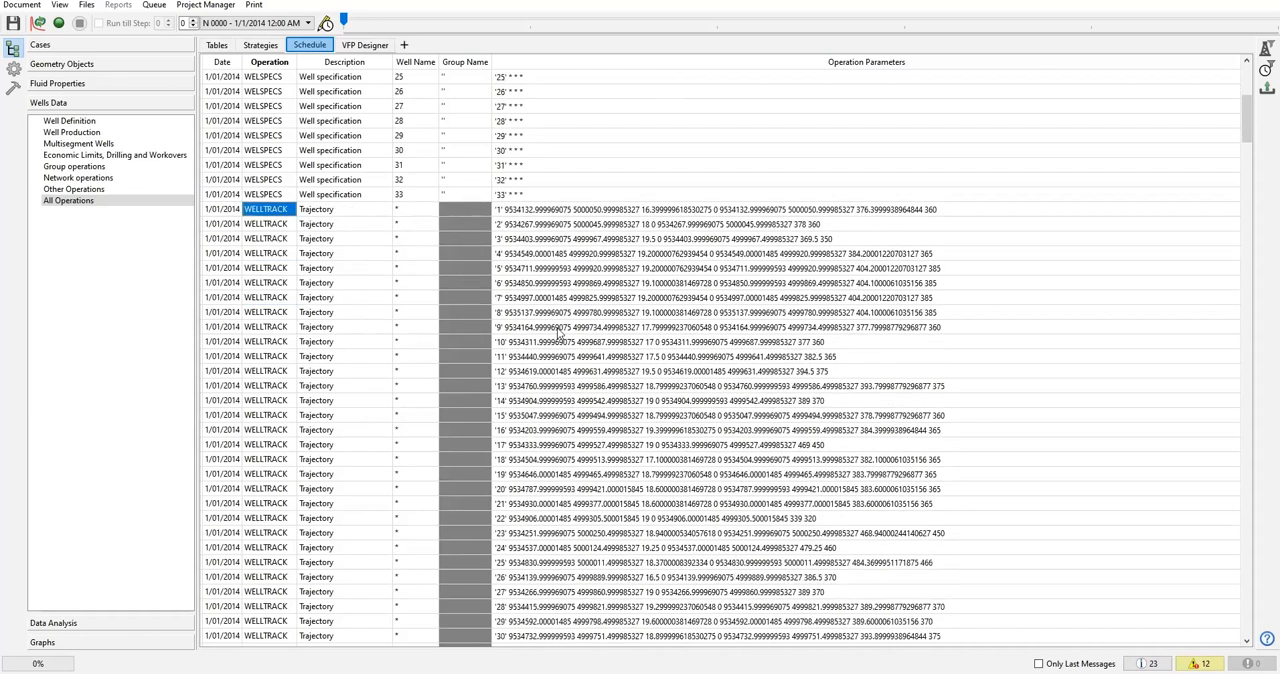
scroll(260, 432, "down", 1)
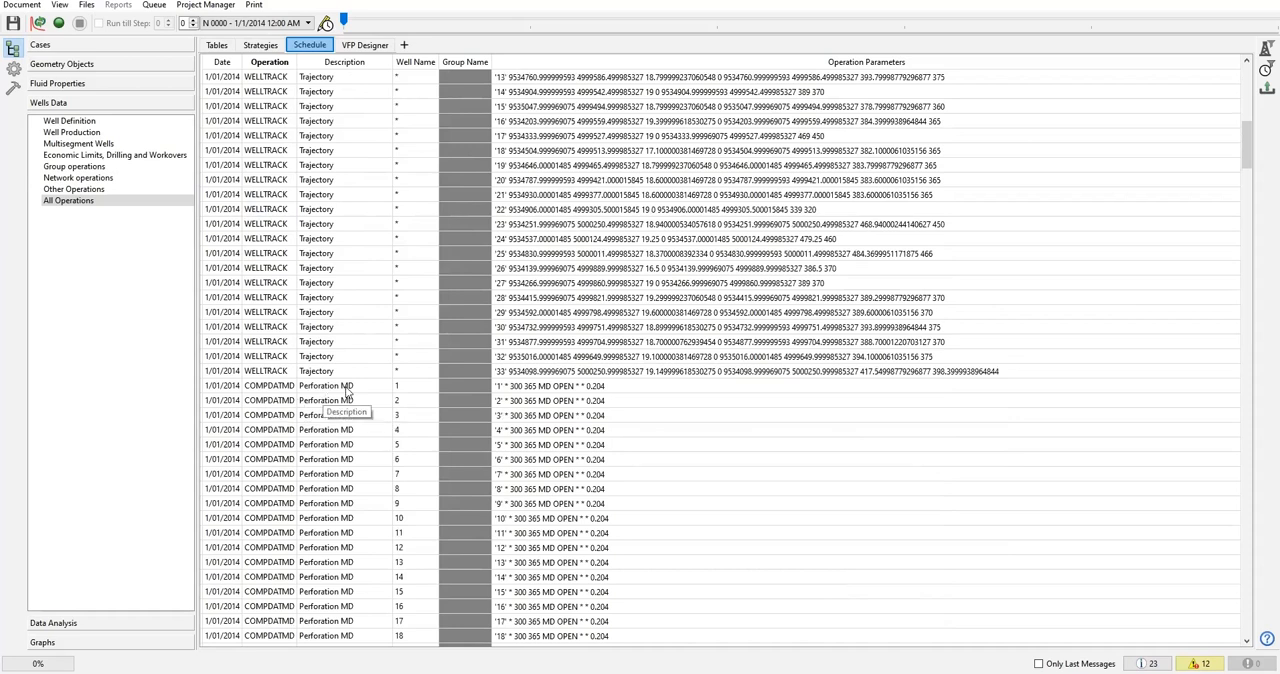
scroll(462, 406, "down", 4)
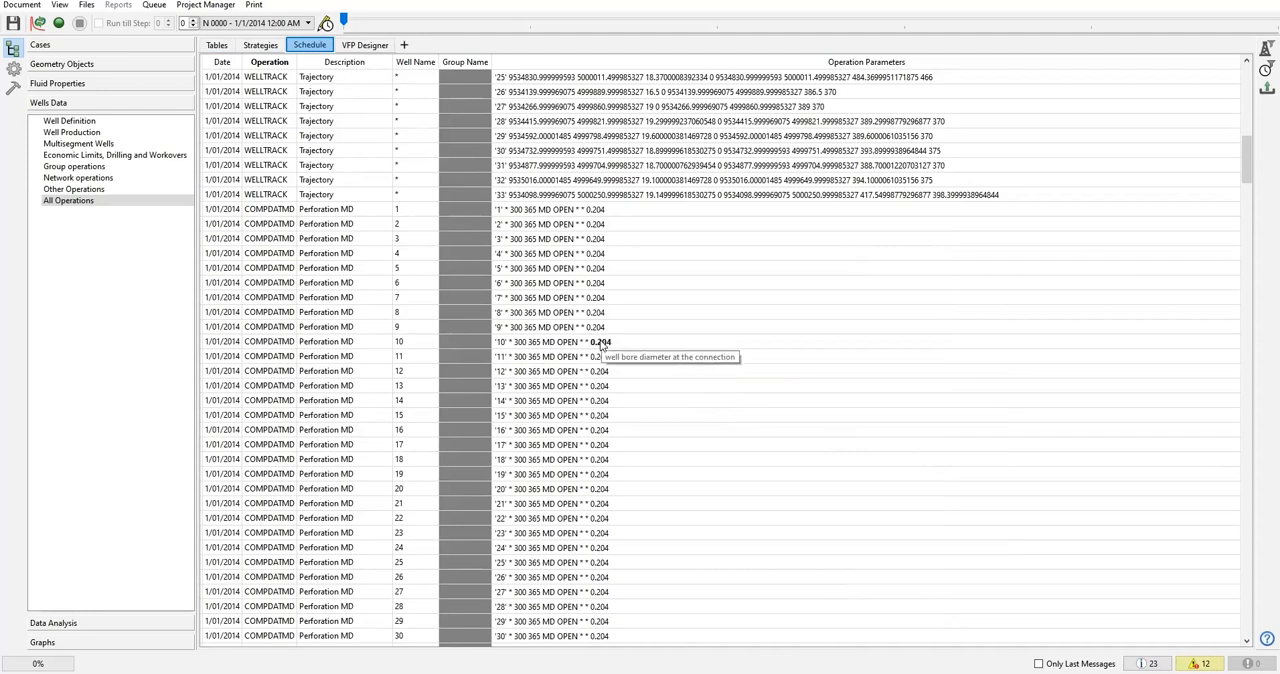
scroll(280, 285, "down", 11)
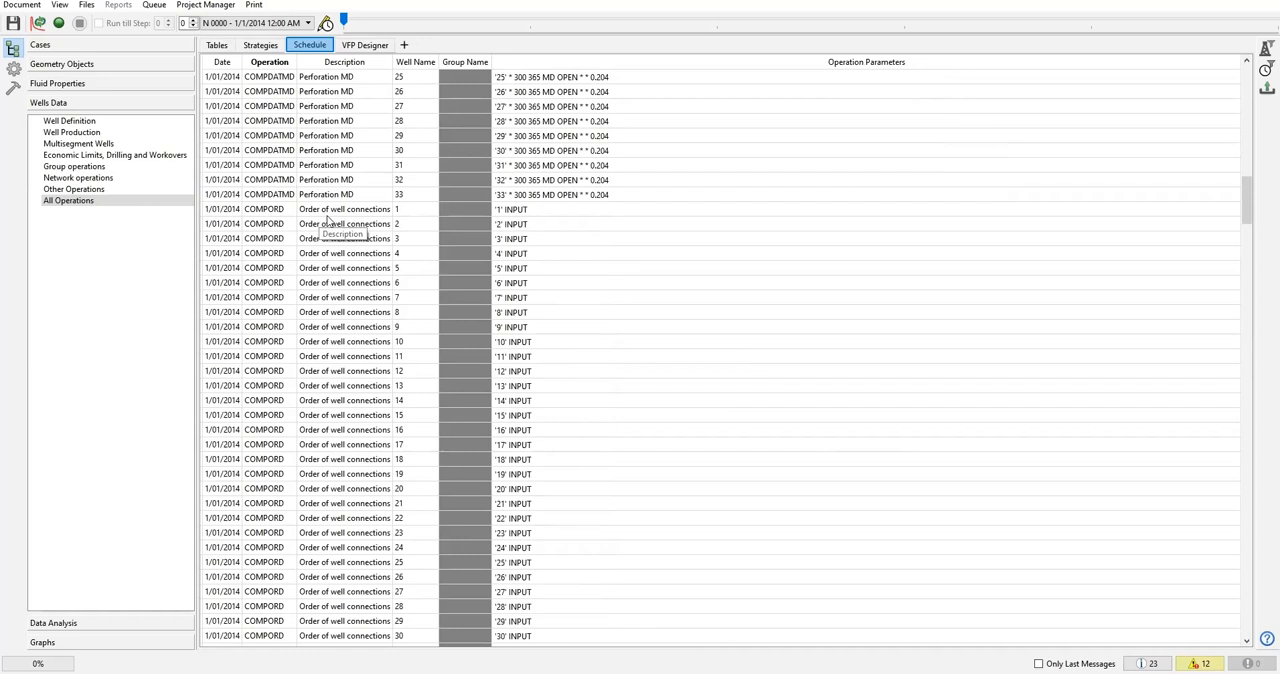
scroll(357, 257, "down", 10)
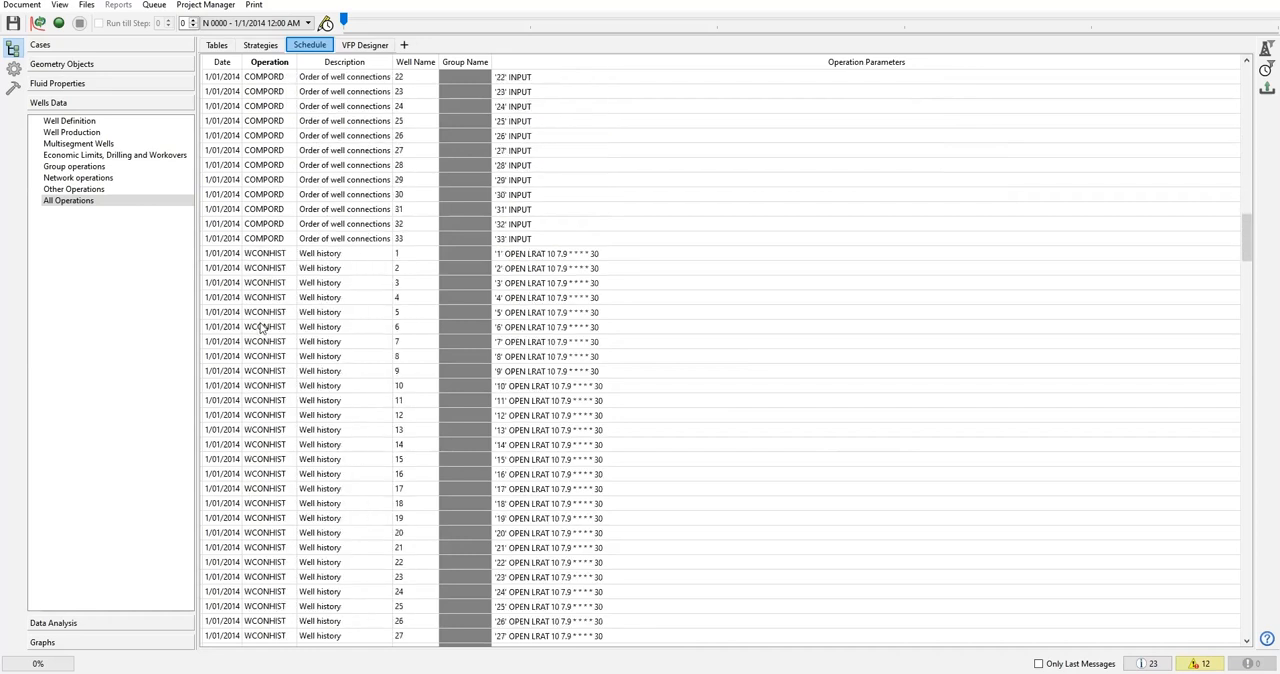
Examine the WCONHIST well history and WELCNTL operating target operations for all dates from 1/01/2014 to 5/01/2014.
left_click(259, 257)
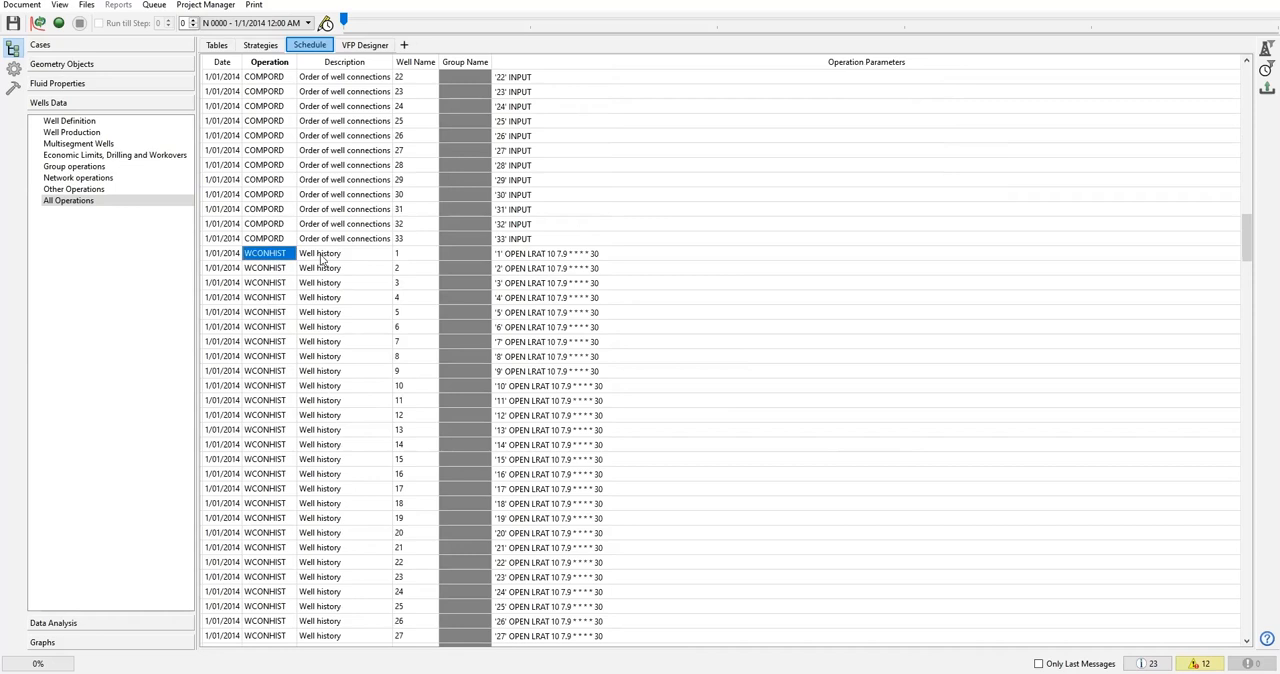
scroll(329, 336, "down", 9)
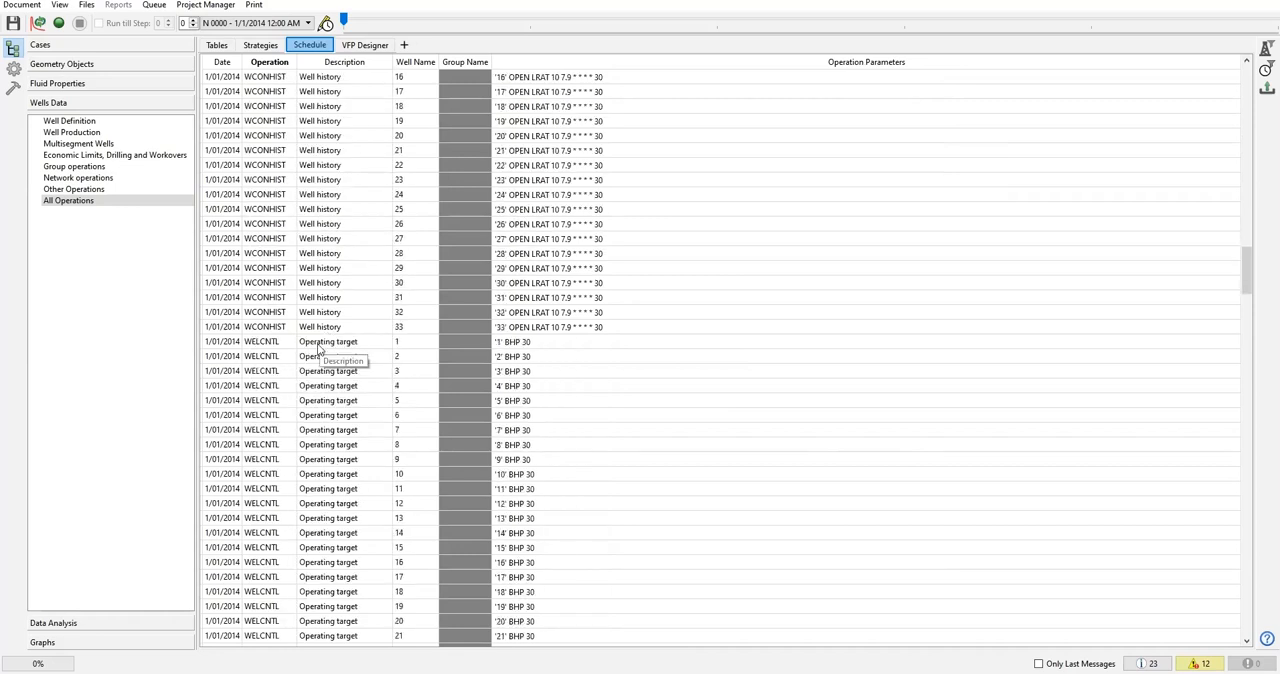
scroll(300, 360, "down", 14)
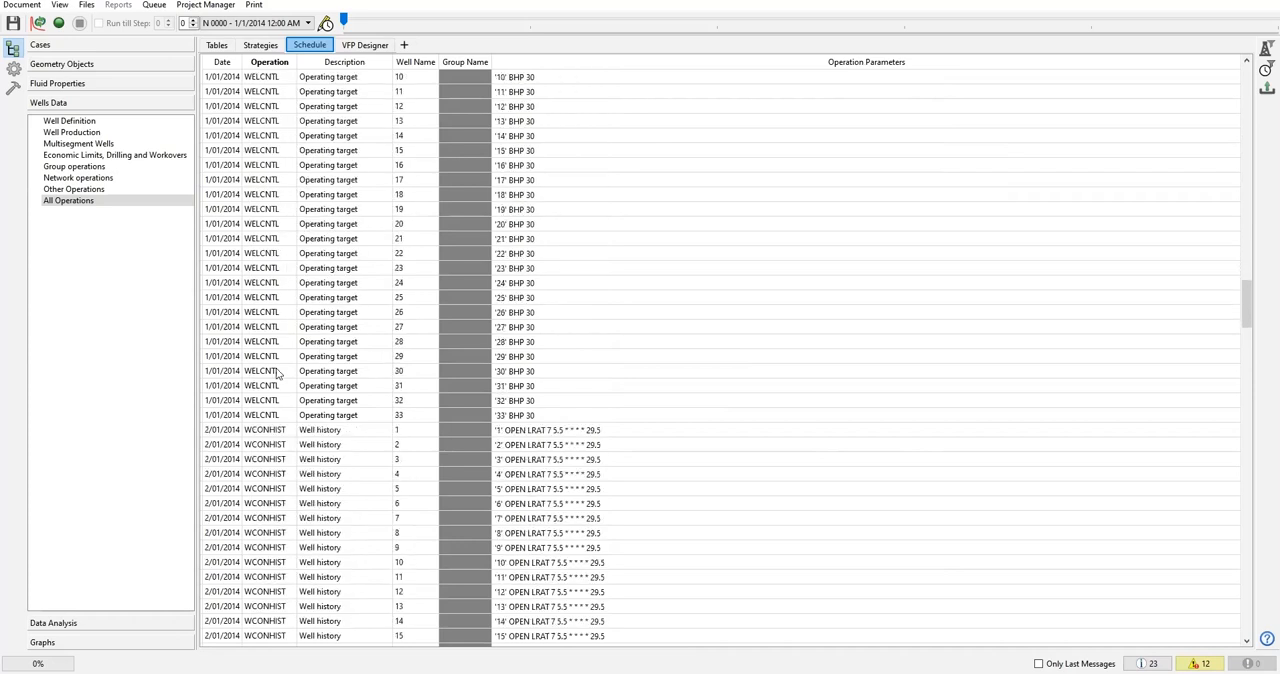
scroll(260, 540, "down", 19)
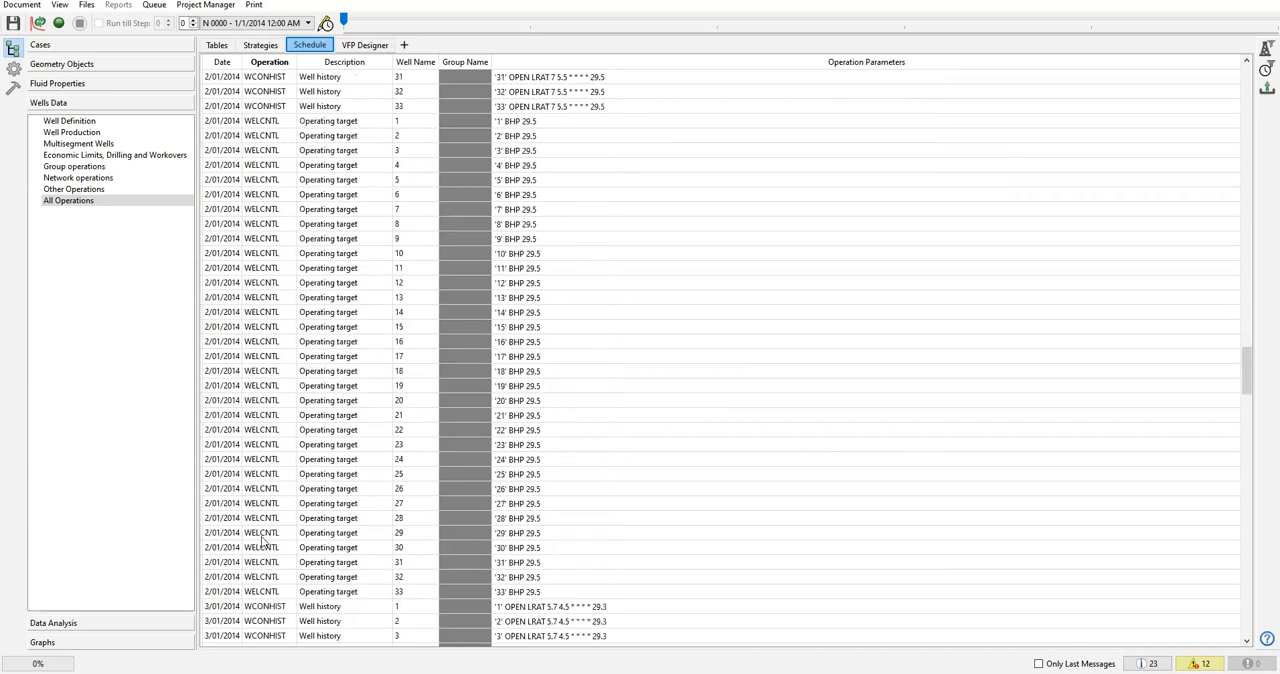
scroll(262, 540, "down", 20)
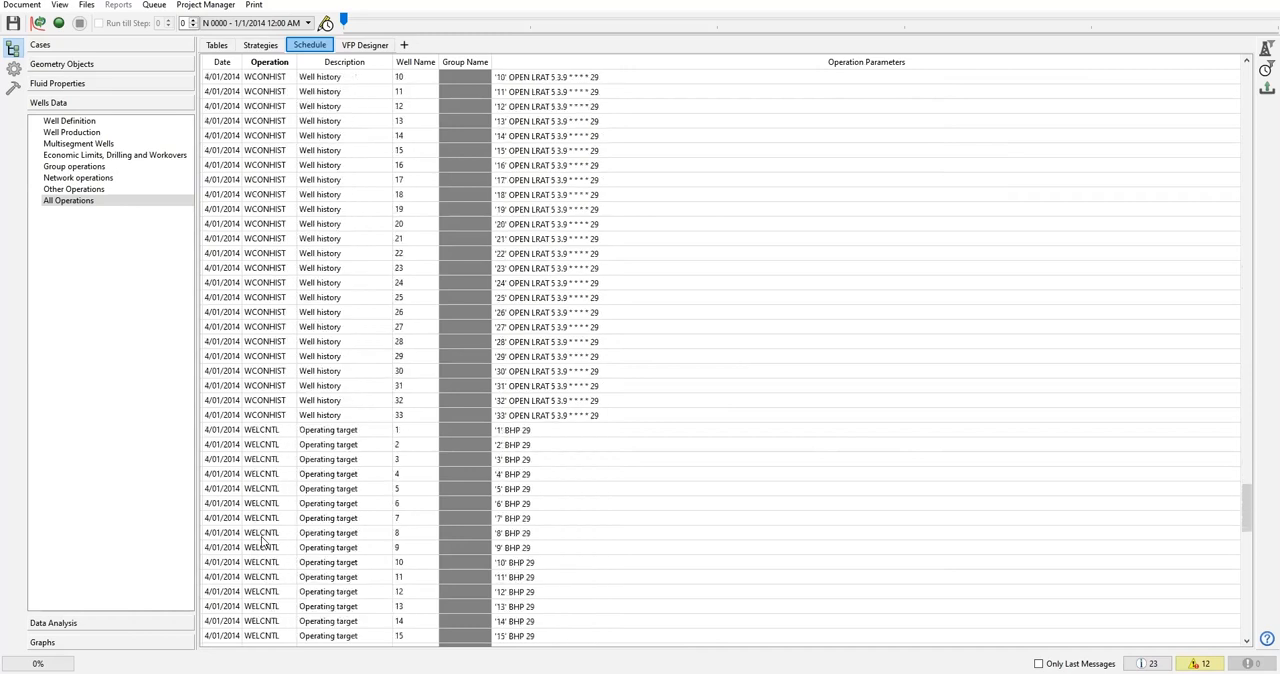
scroll(262, 540, "down", 8)
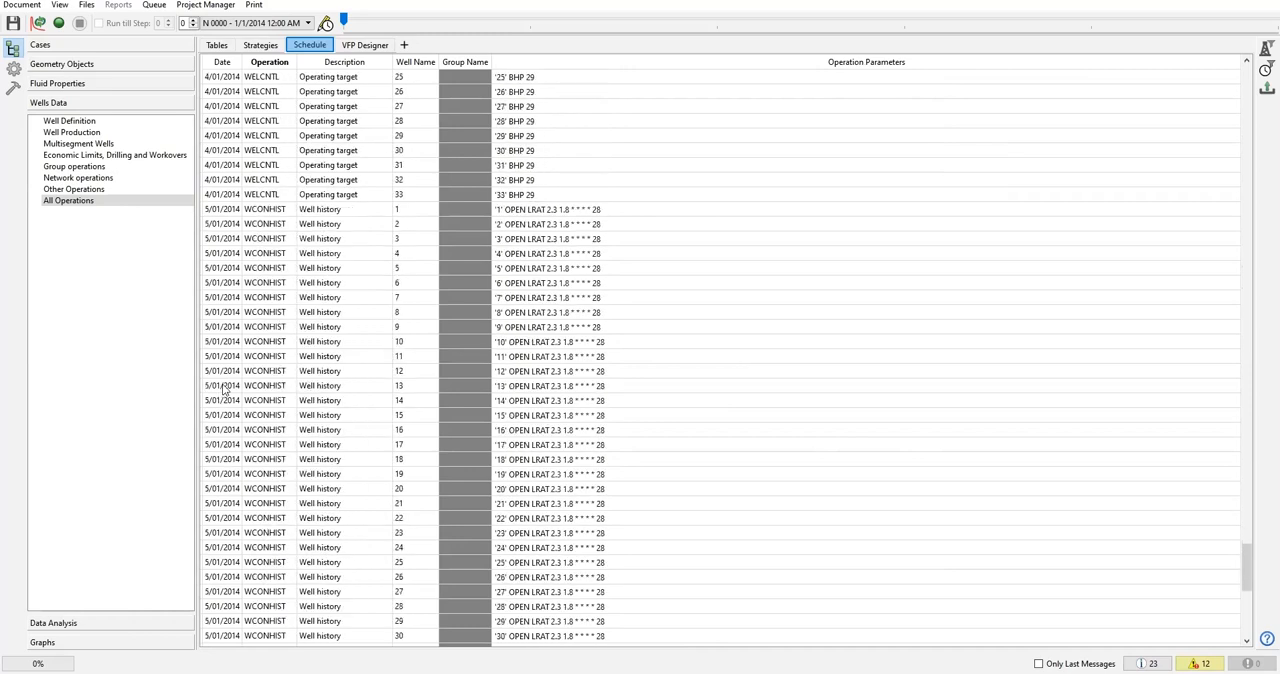
scroll(222, 390, "up", 5)
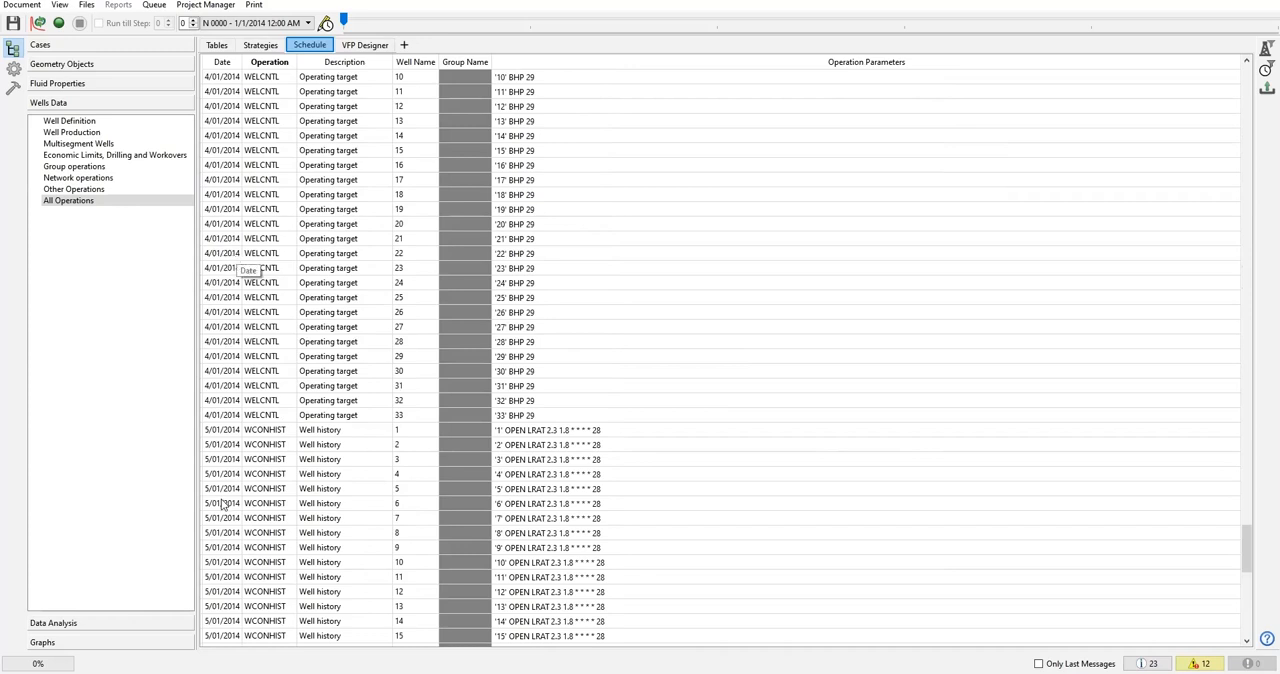
scroll(222, 460, "down", 2)
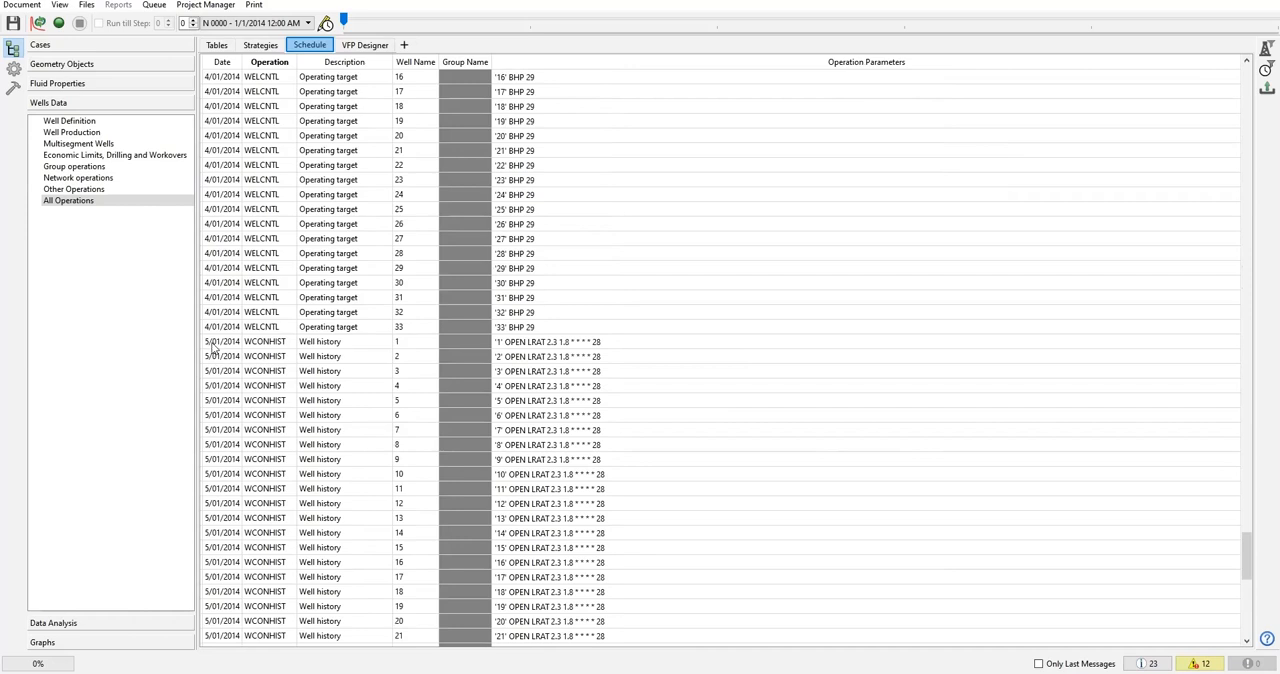
scroll(201, 400, "down", 15)
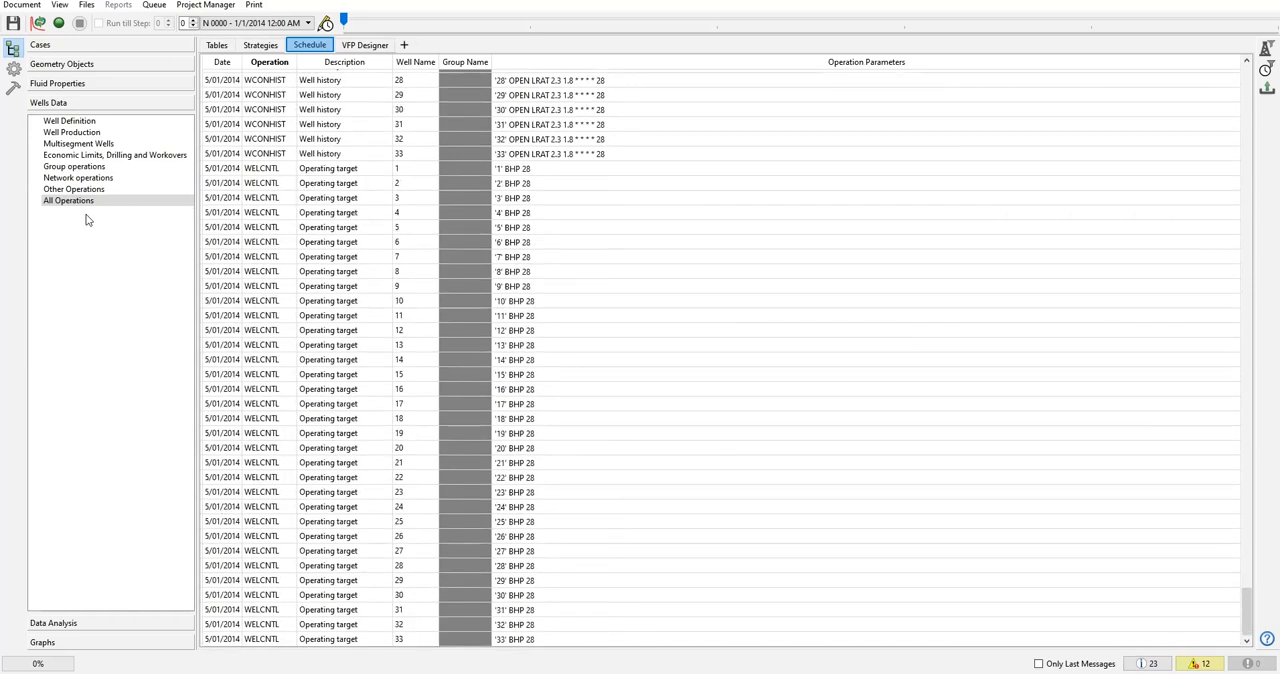
Return to the Well History production table and inspect its water injection column for wells 10 and 11.
left_click(83, 86)
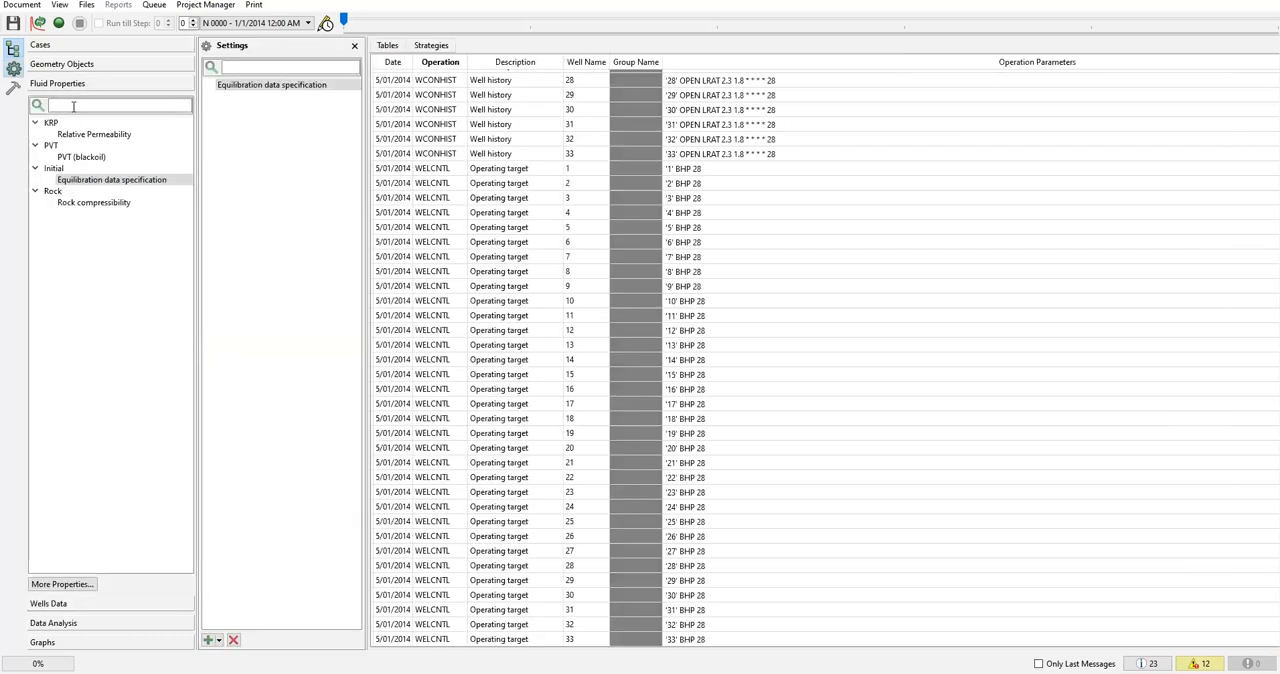
left_click(97, 603)
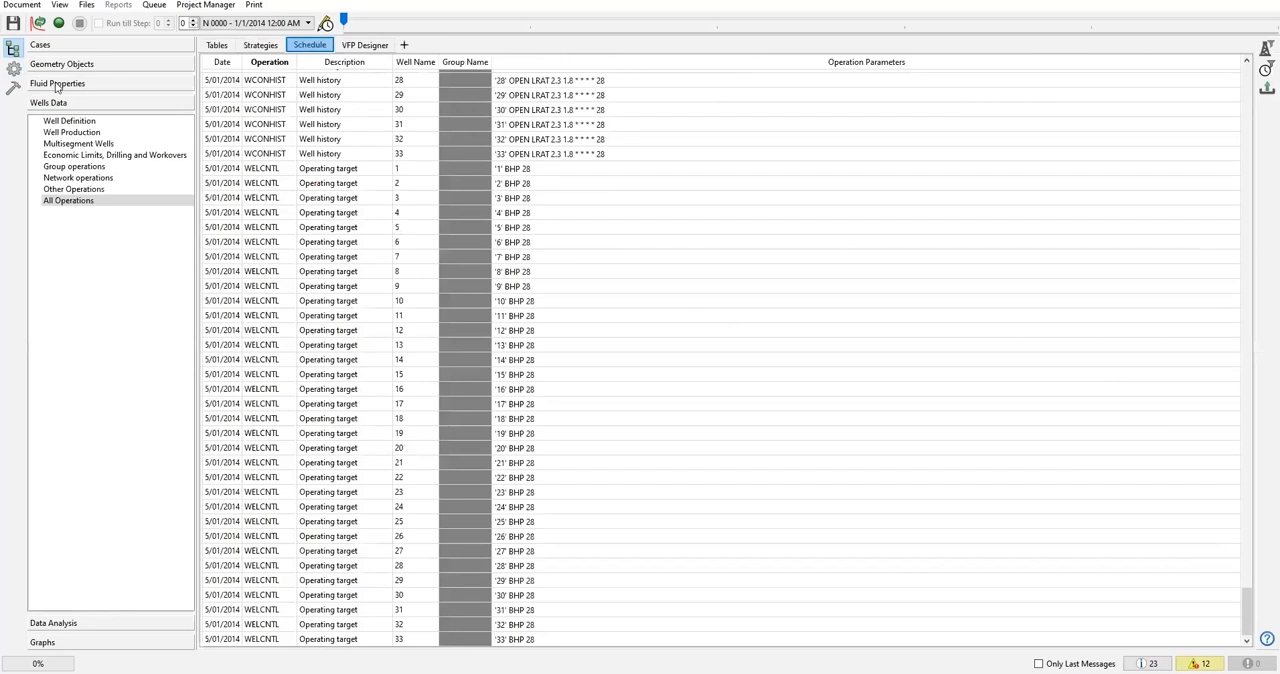
left_click(70, 121)
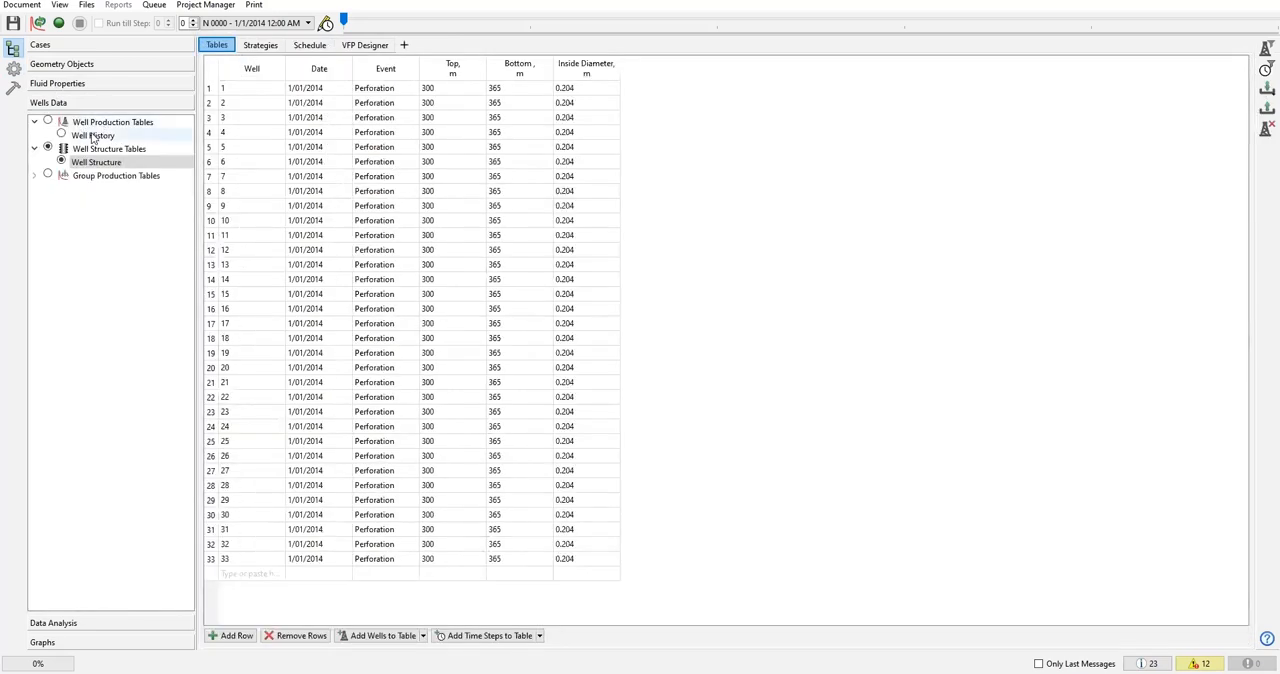
left_click(92, 136)
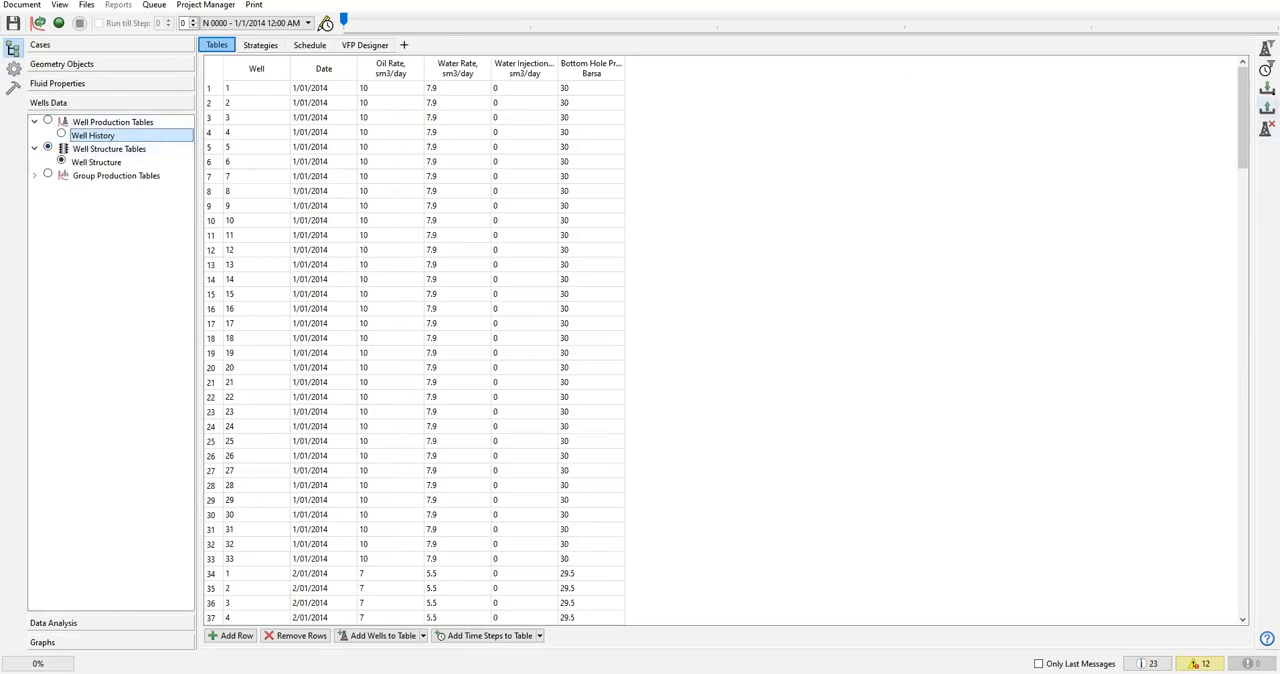
left_click(503, 233)
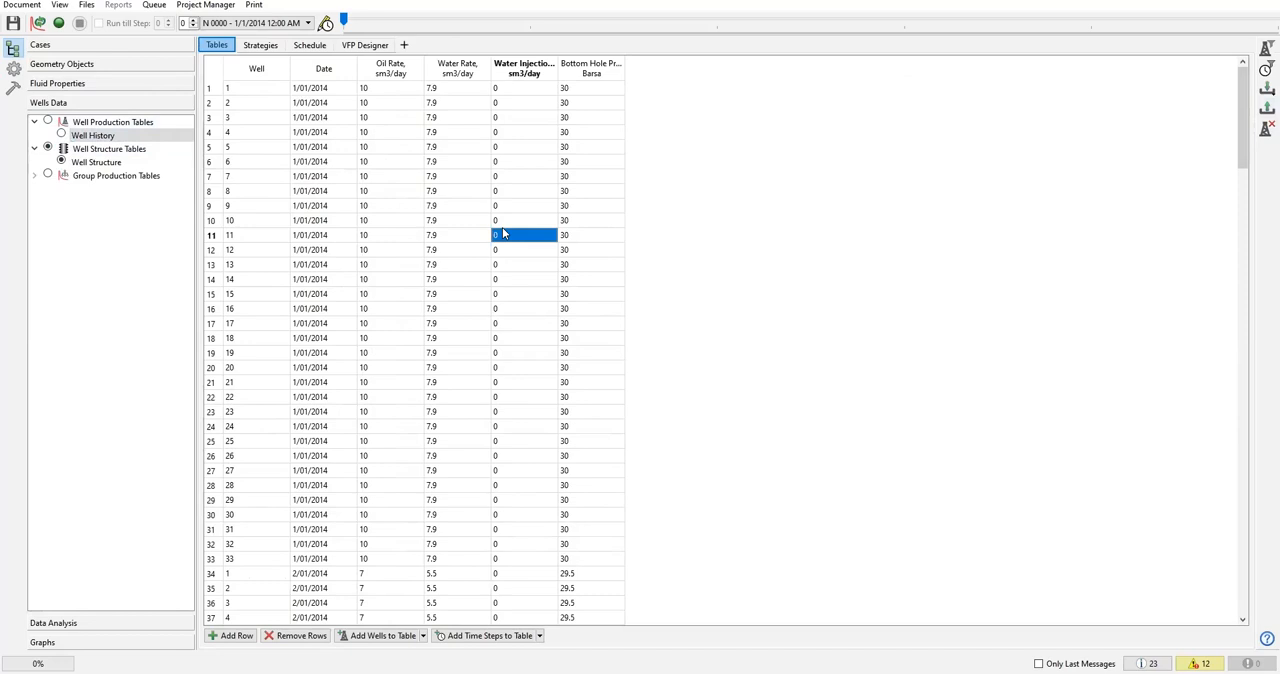
key("Up")
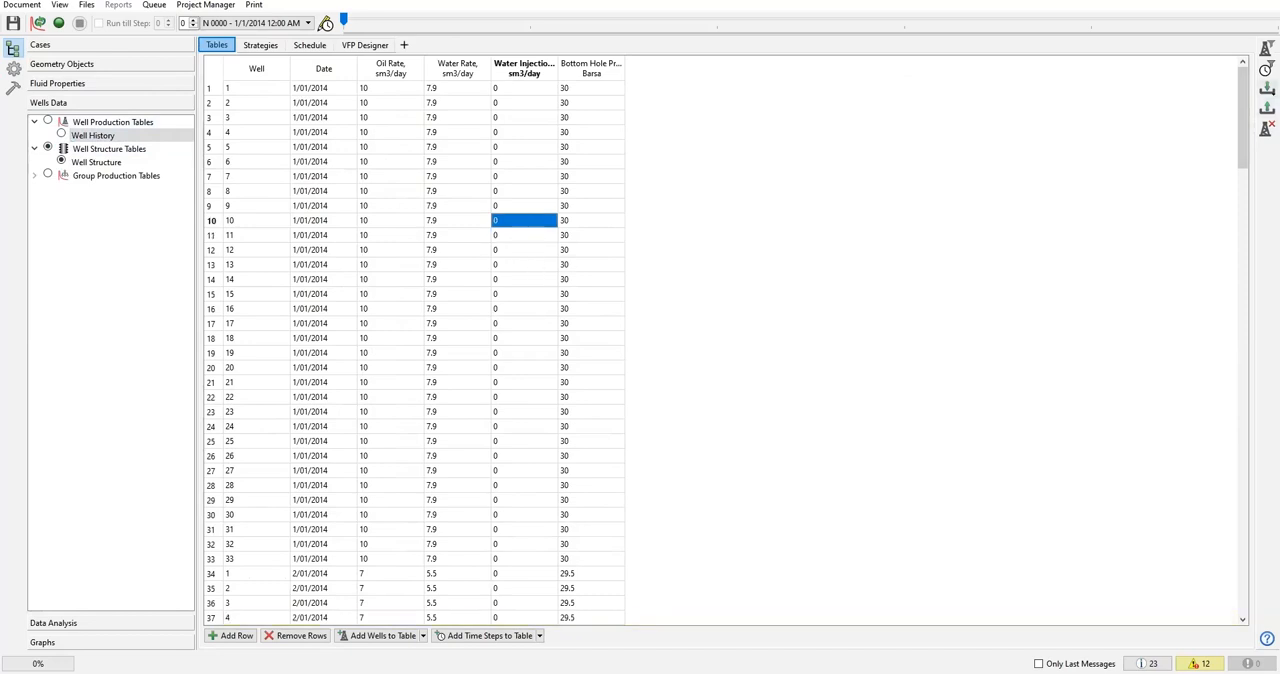
View the import settings for the wells history file, close them without importing, and return to the list of all schedule operations.
left_click(1266, 88)
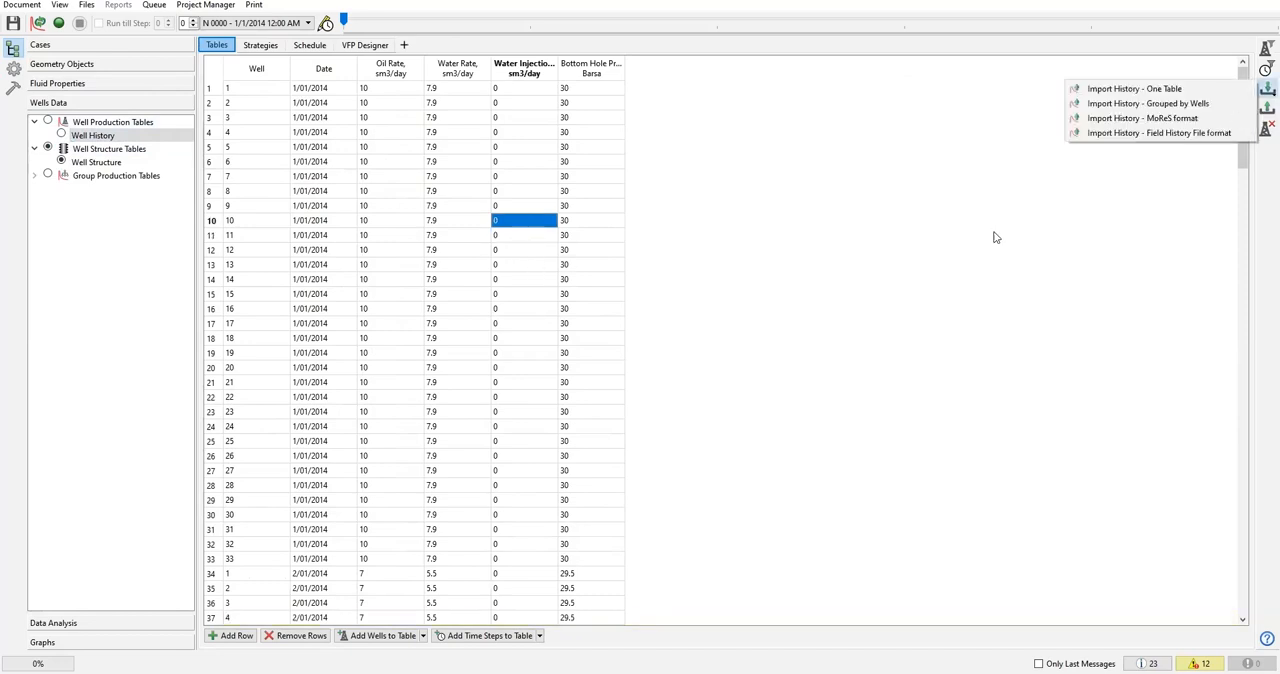
left_click(1155, 104)
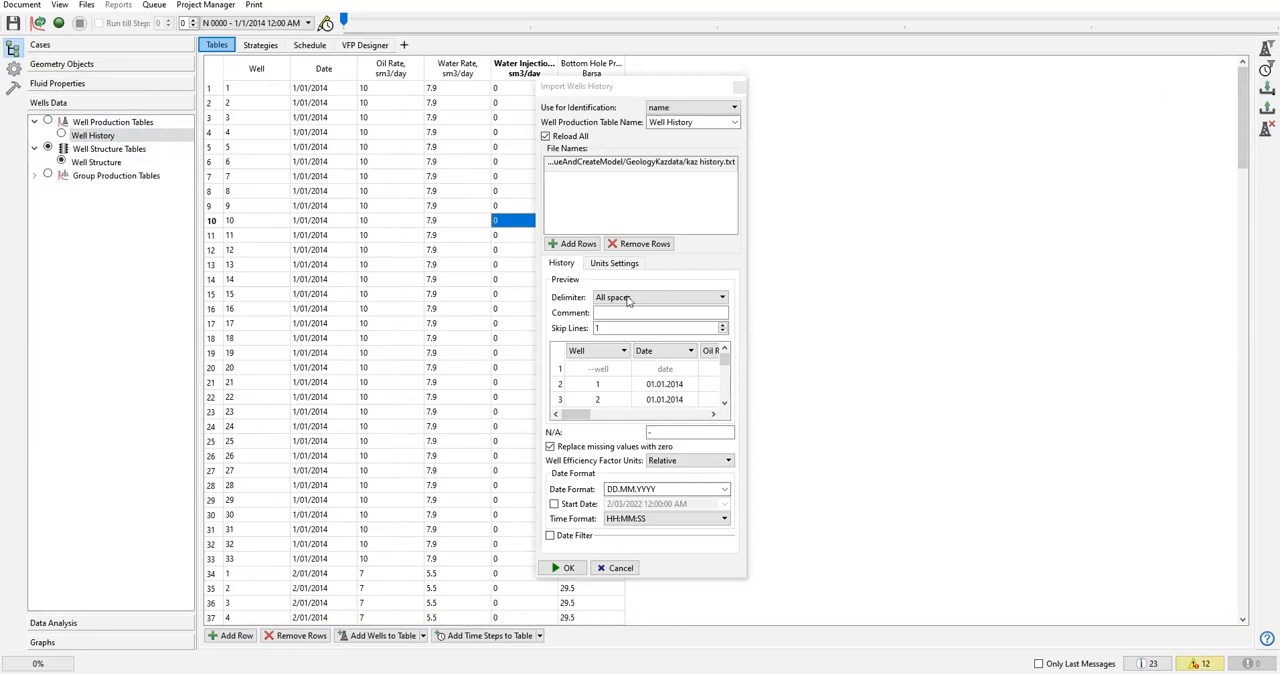
left_click(741, 88)
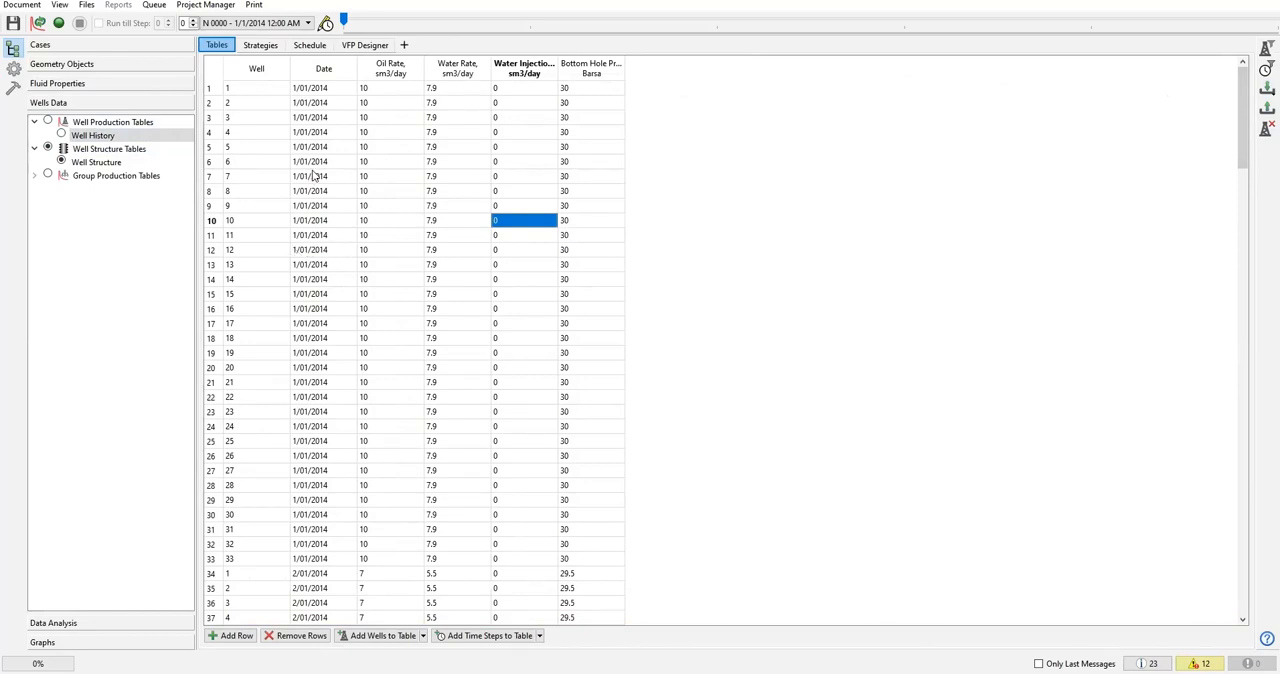
left_click(320, 46)
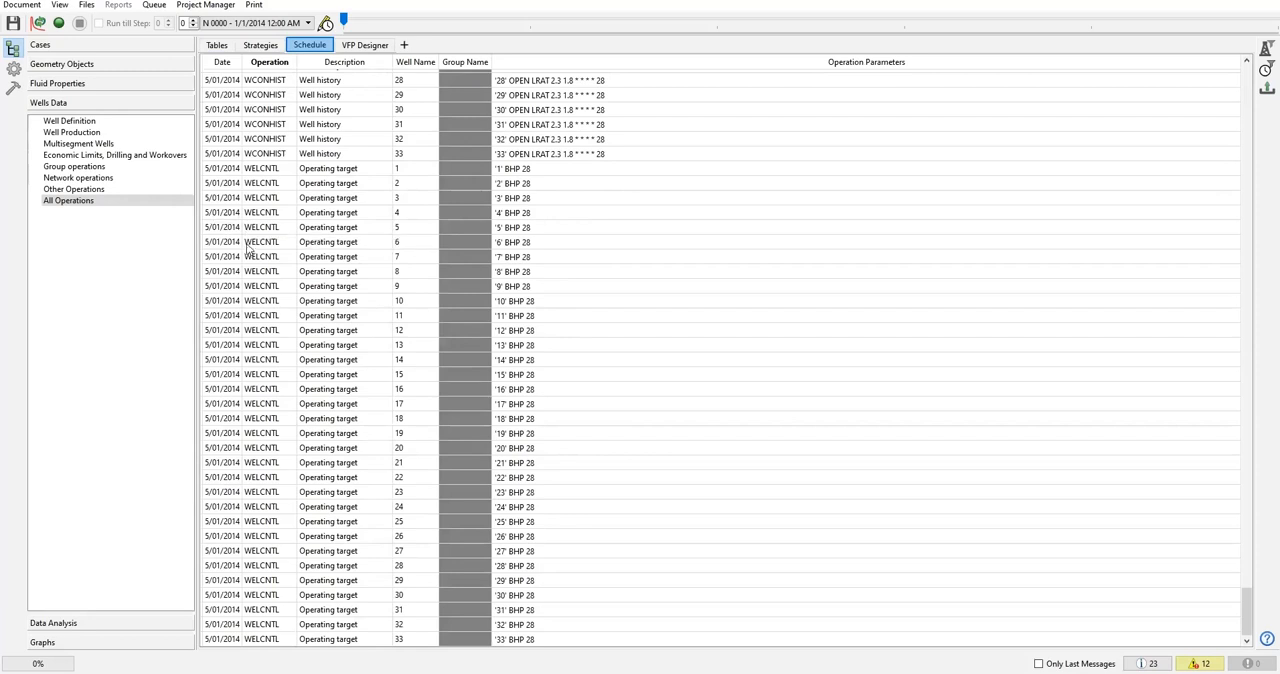
Open the list of cases and inspect the DynamicModel case together with its Result: DynamicModel entry.
left_click_drag(1248, 610, 1176, 569)
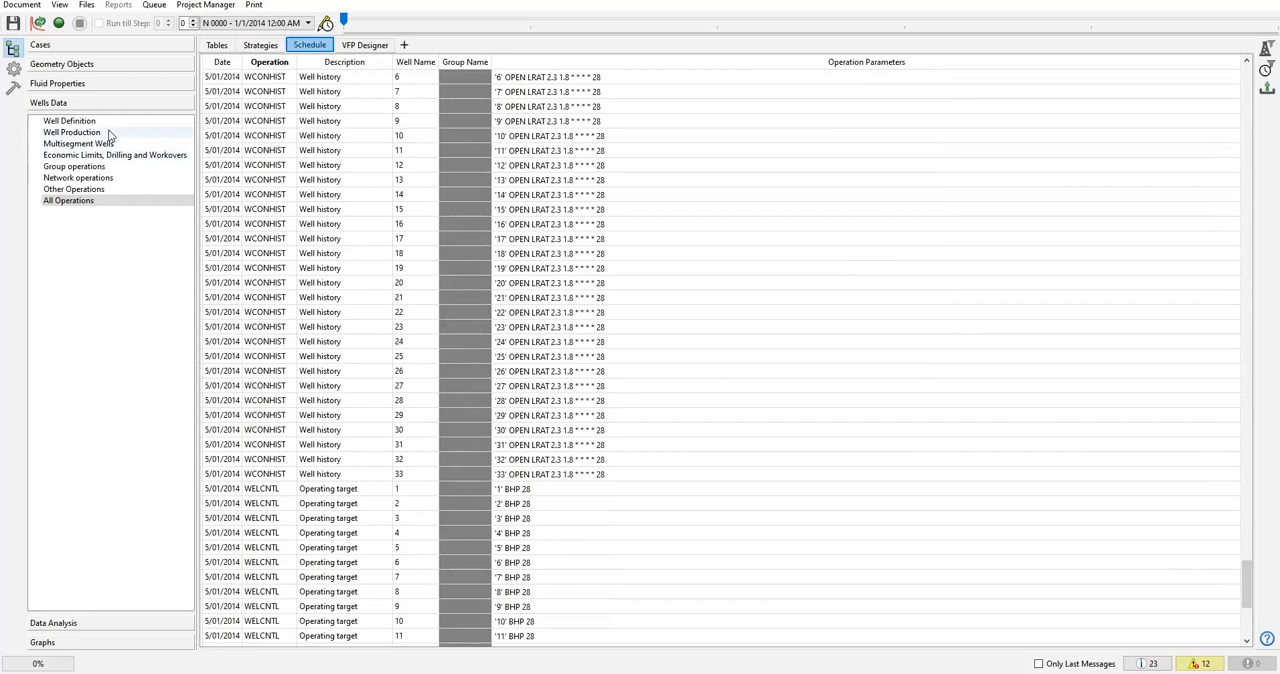
left_click(58, 45)
left_click(72, 66)
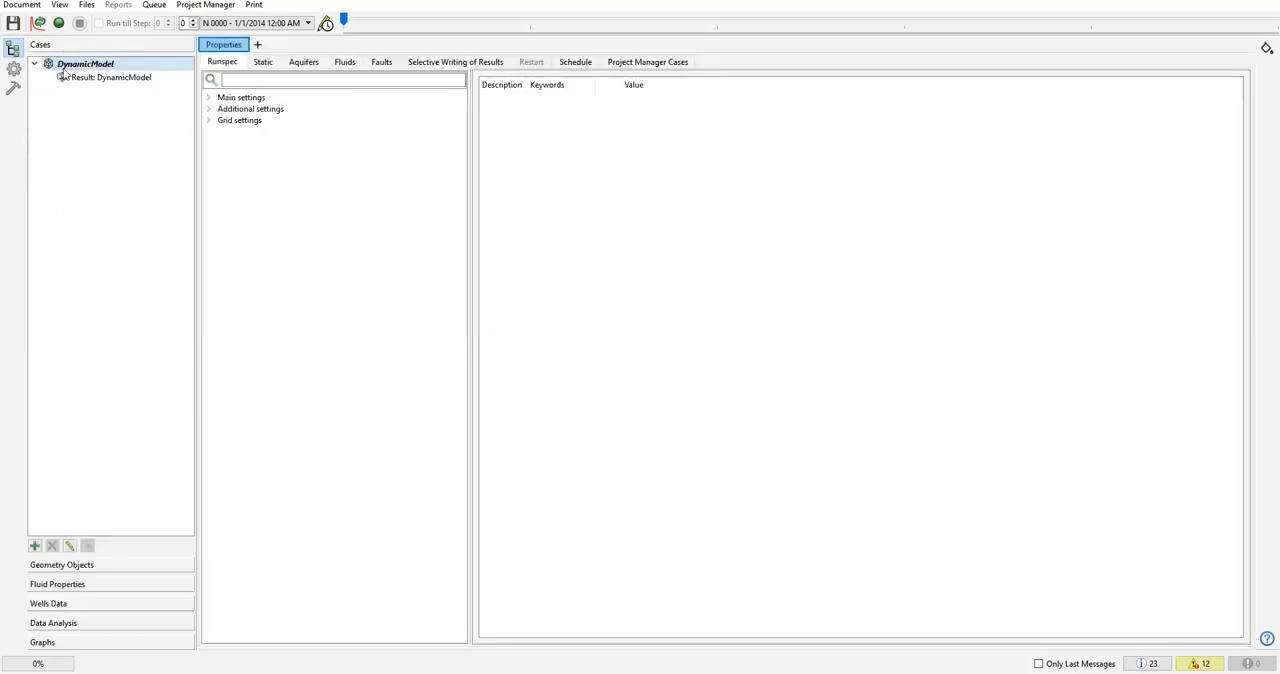
left_click(35, 64)
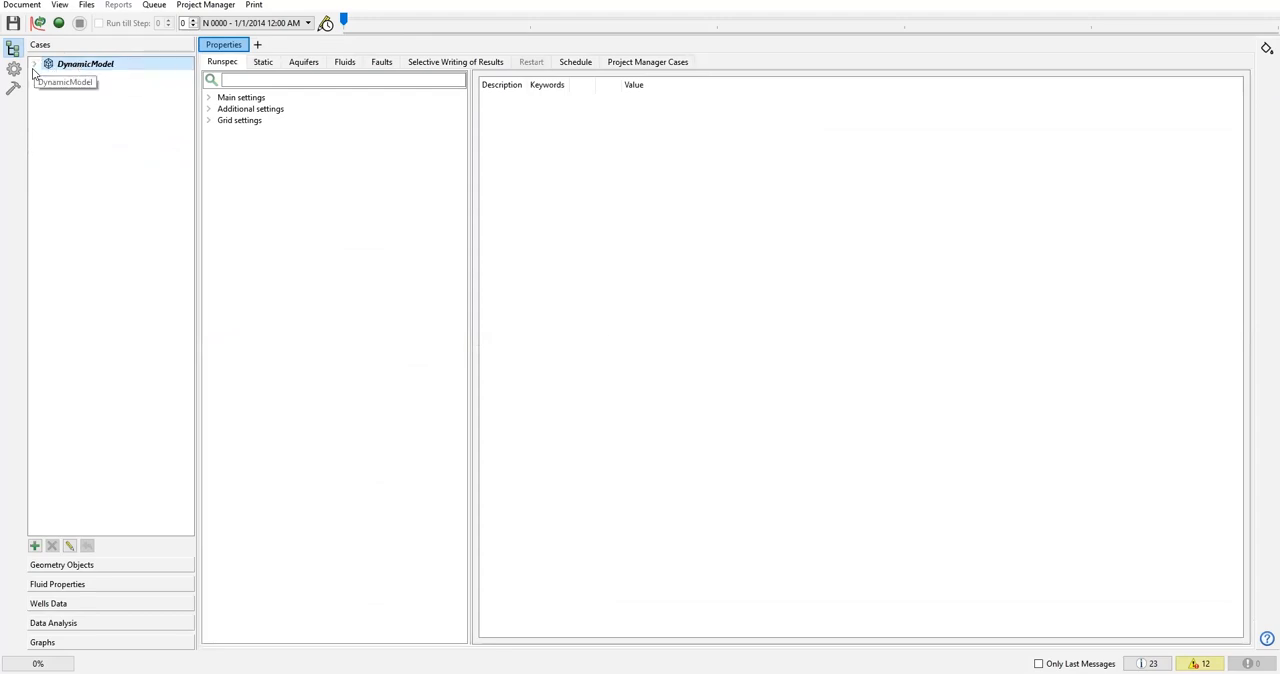
left_click(34, 64)
left_click(115, 80)
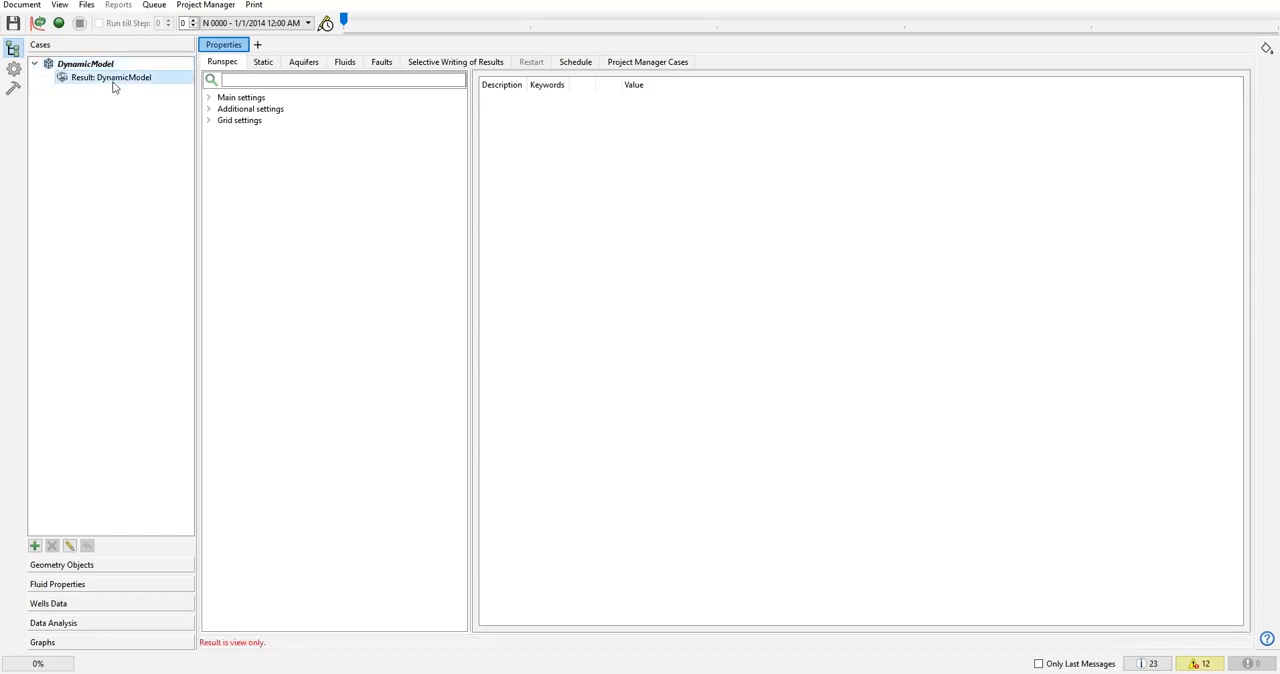
left_click(62, 64)
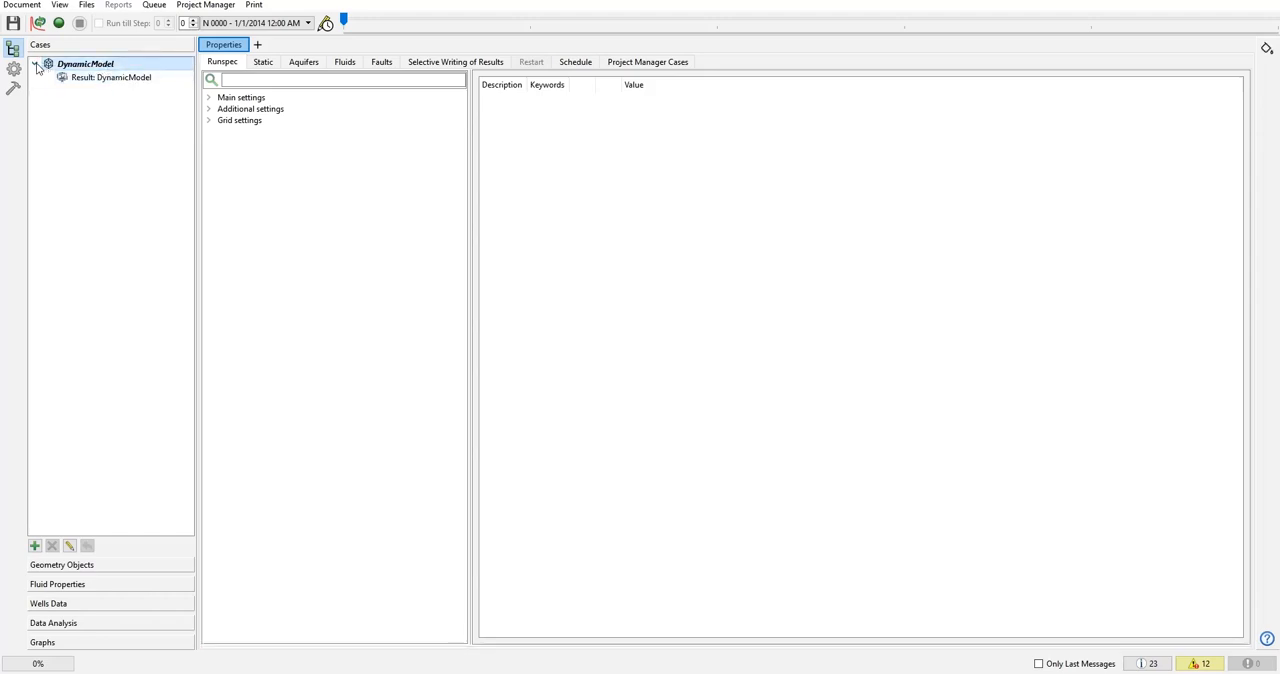
Examine the commands for creating a new model, a forecast and a model variant from DynamicModel, without running any.
left_click(35, 64)
right_click(68, 98)
right_click(77, 162)
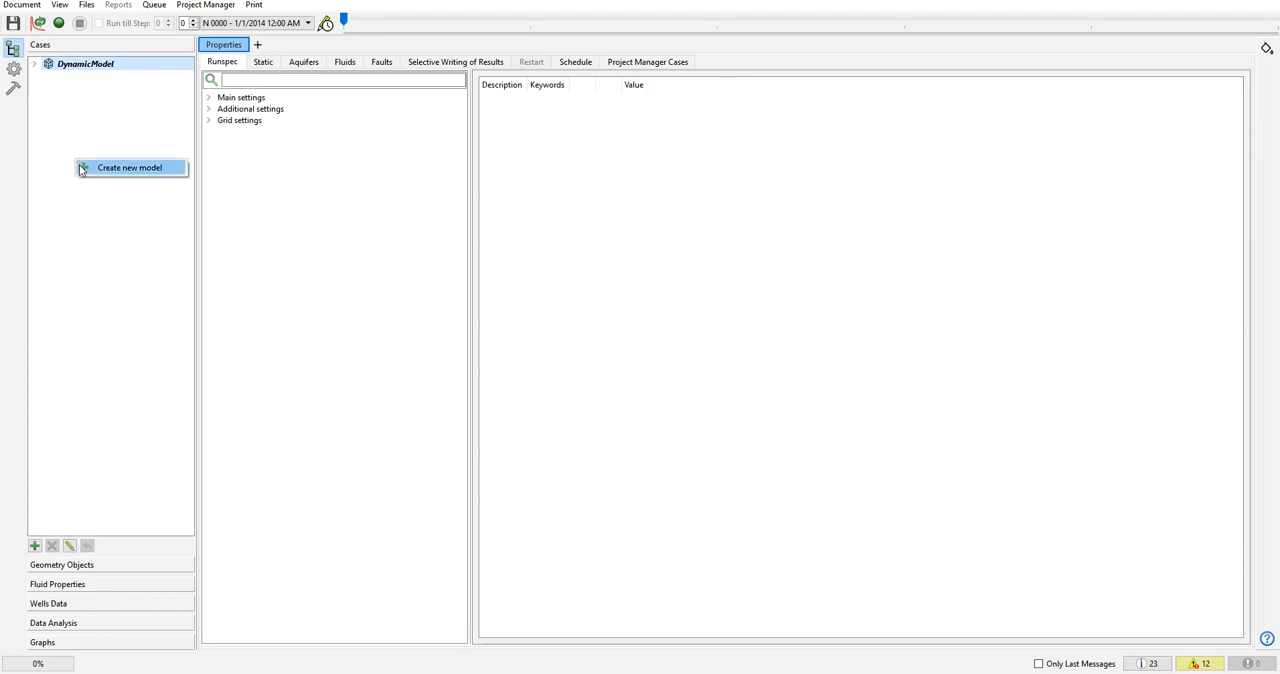
right_click(79, 63)
left_click(72, 71)
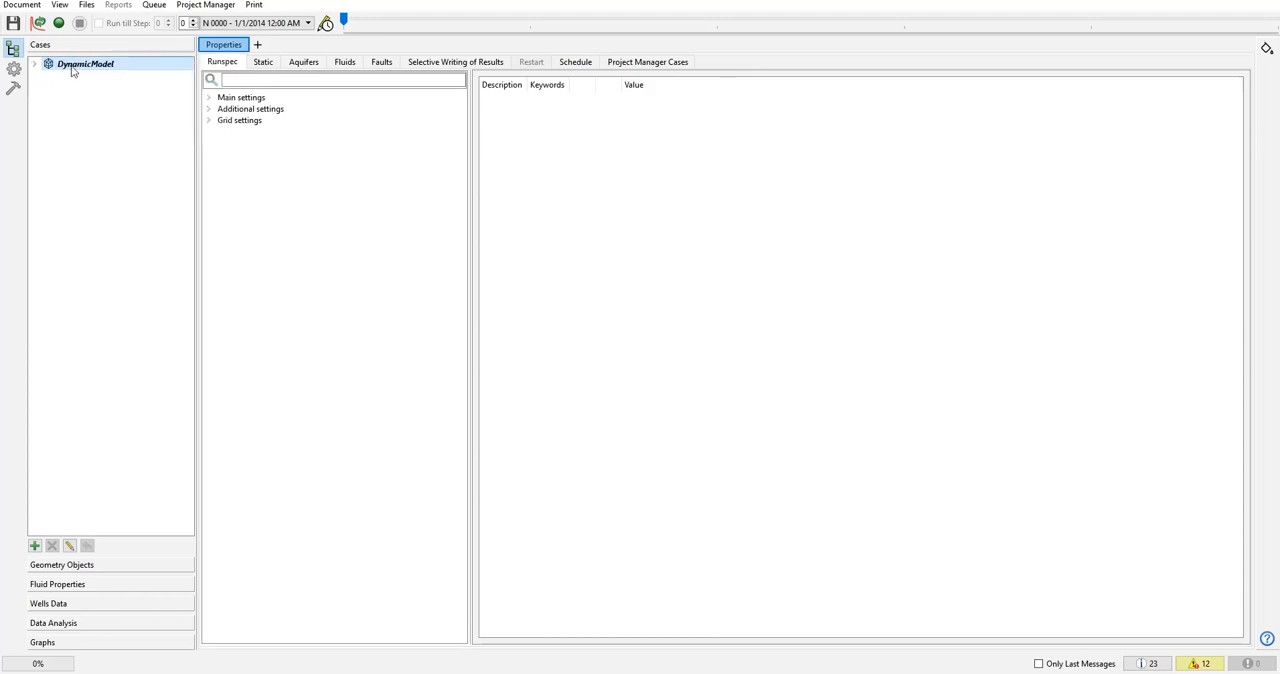
right_click(72, 71)
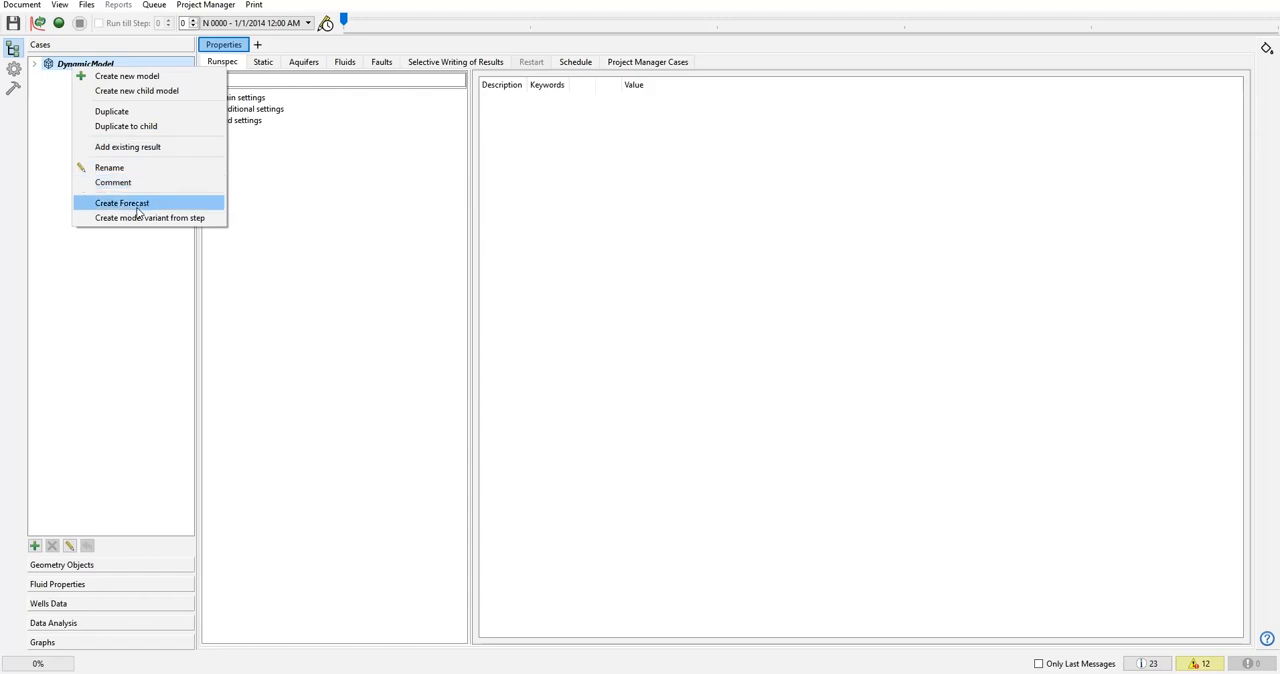
left_click(112, 307)
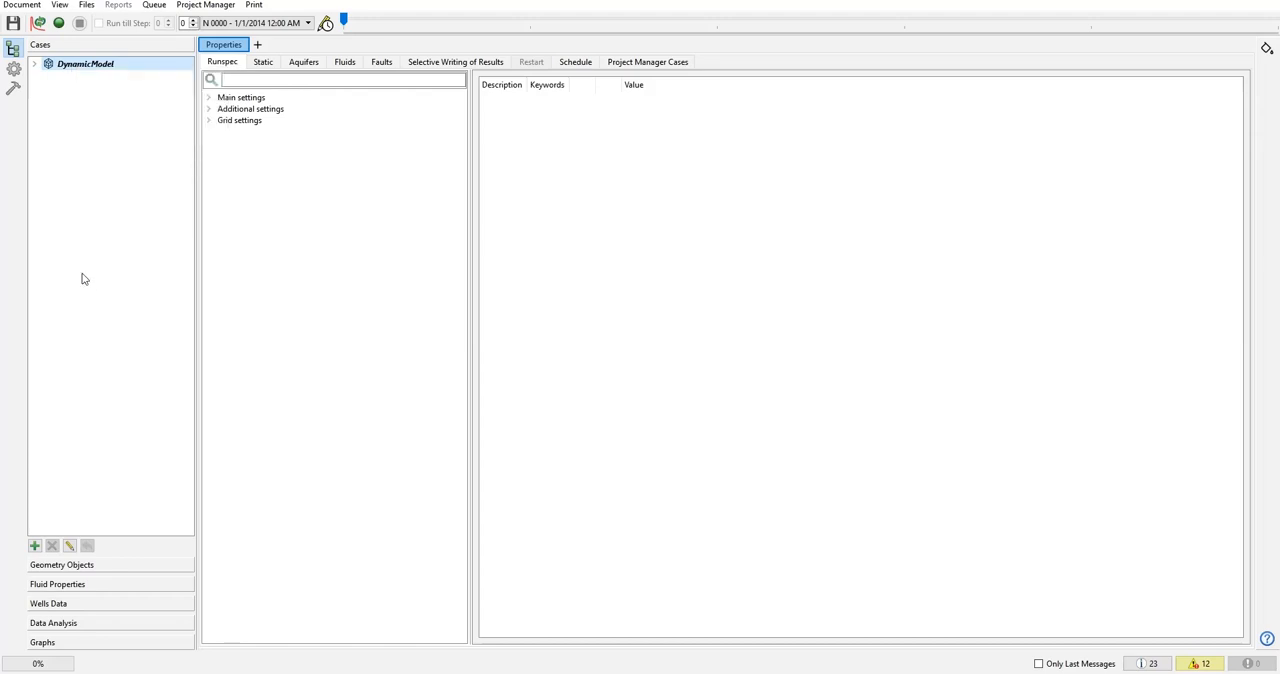
right_click(93, 334)
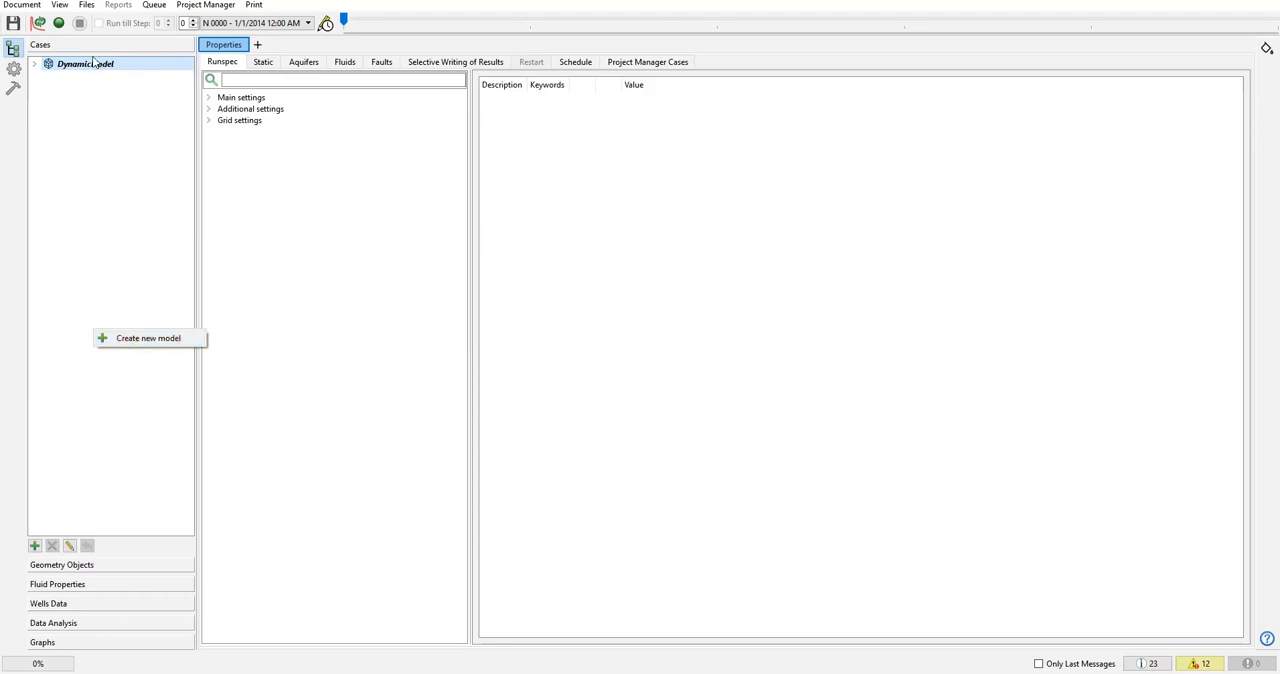
left_click(64, 175)
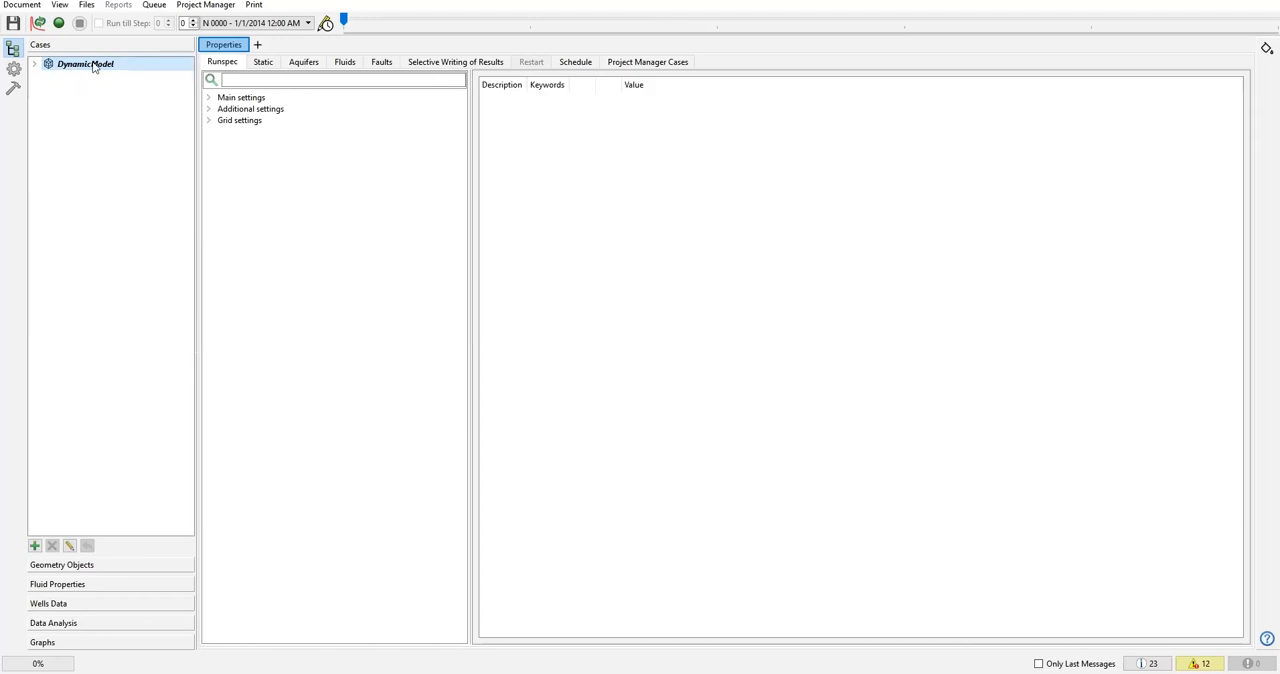
Examine DynamicModel's options for duplicating it and creating a child model, with its result entry shown, leaving the case untouched.
right_click(93, 67)
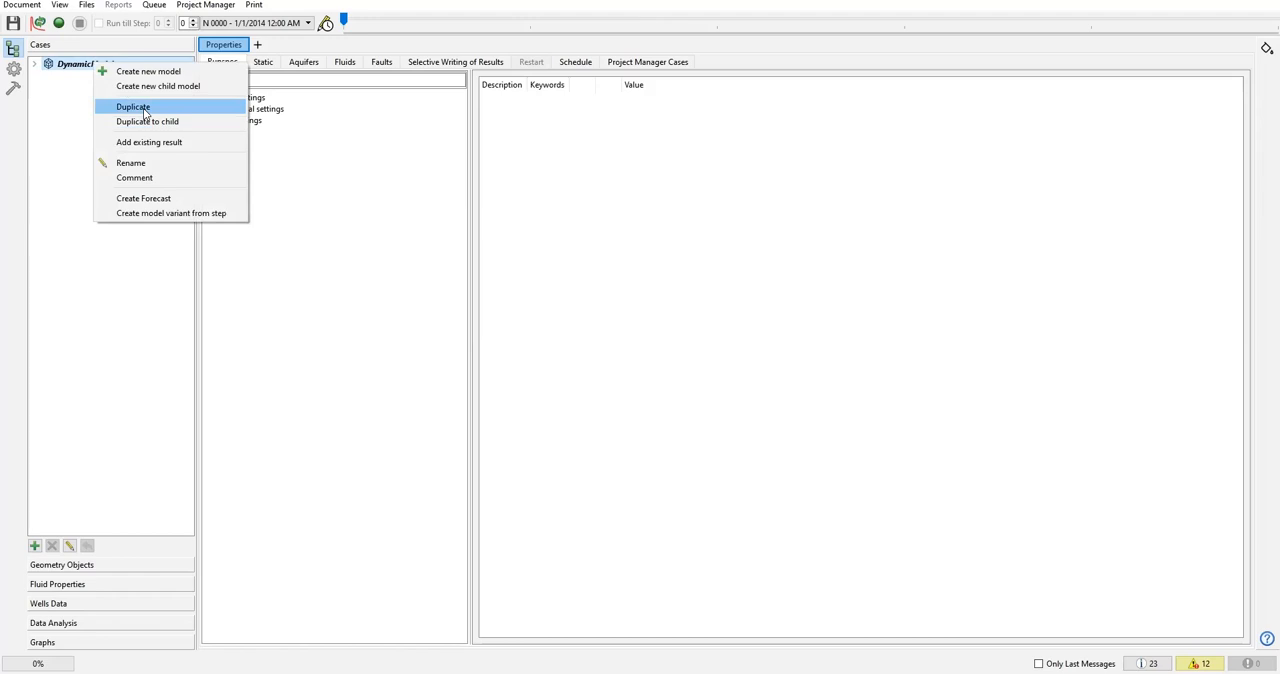
left_click(60, 84)
left_click(35, 64)
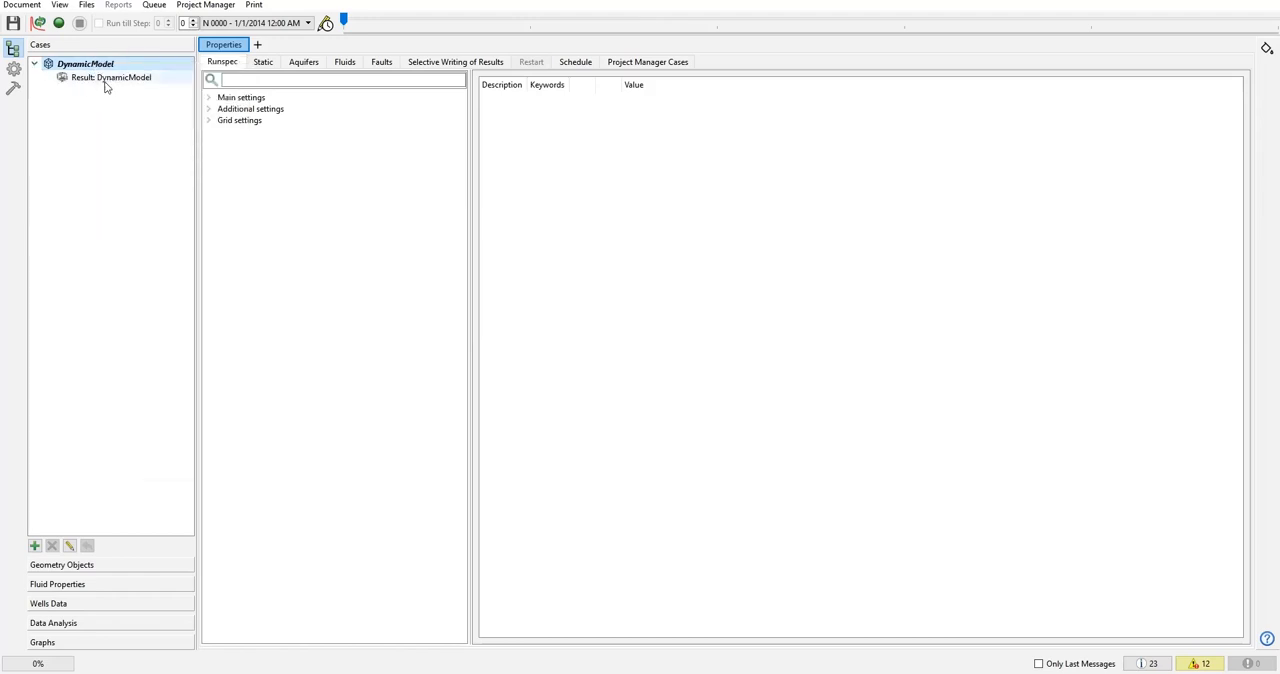
right_click(99, 64)
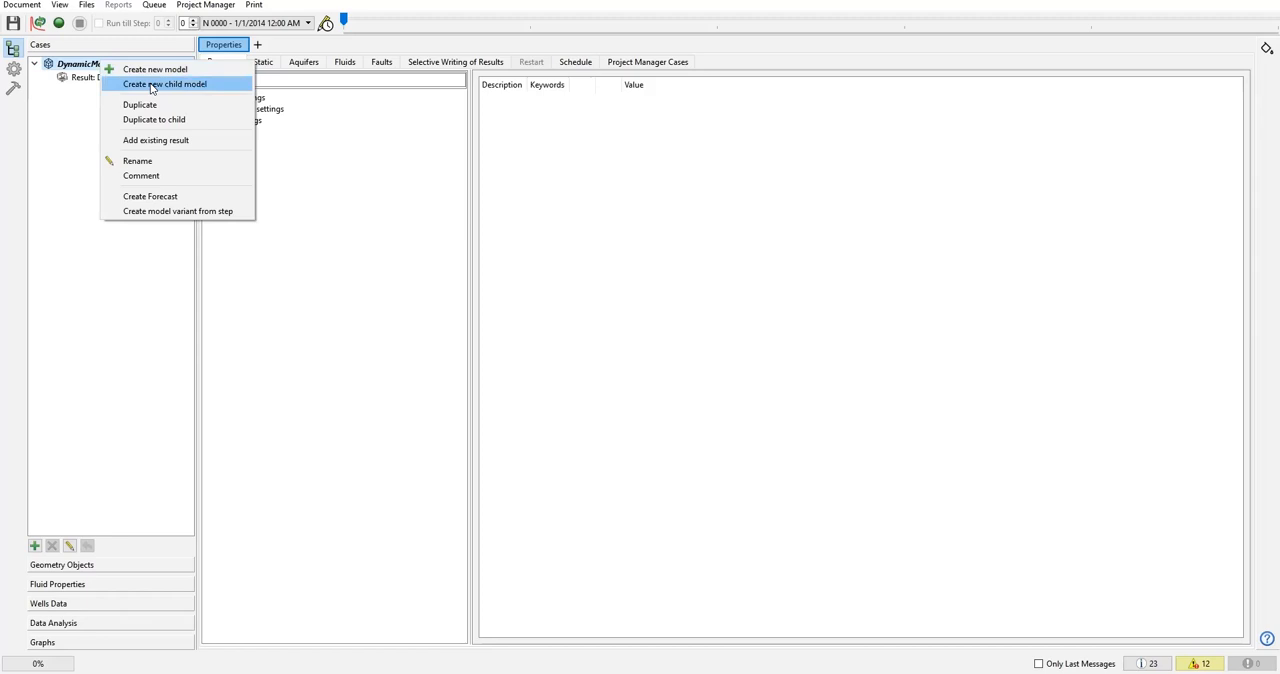
left_click(86, 95)
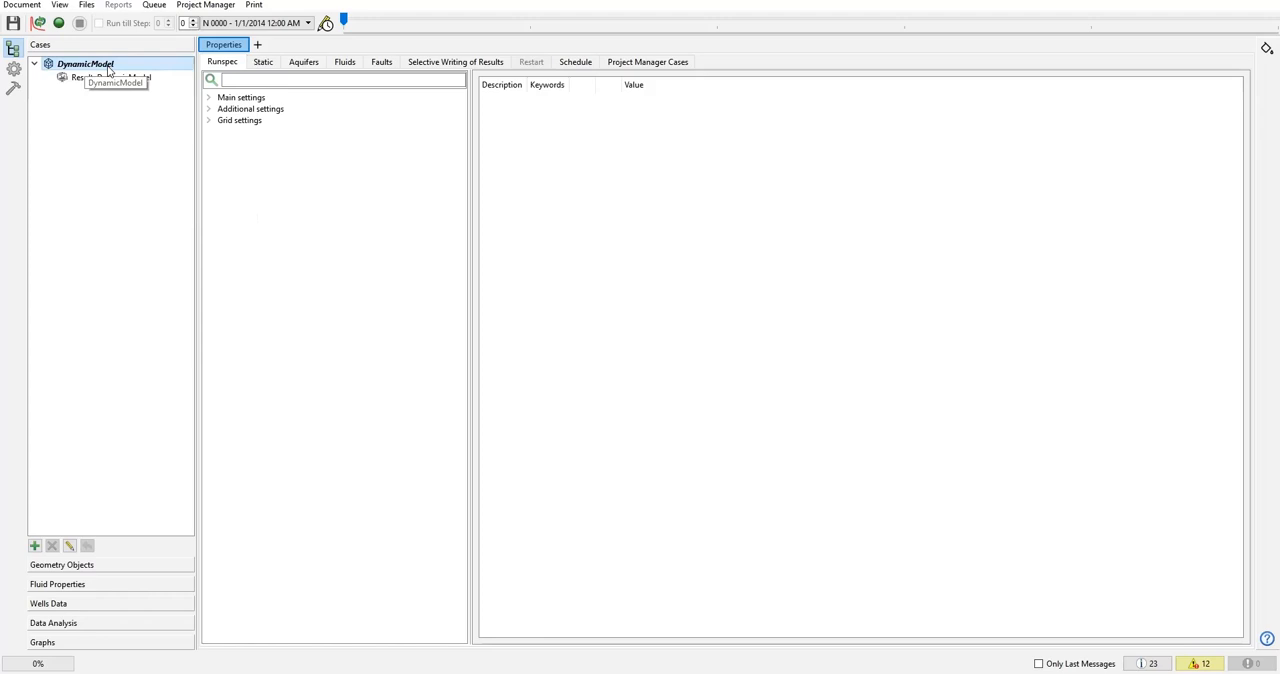
right_click(108, 70)
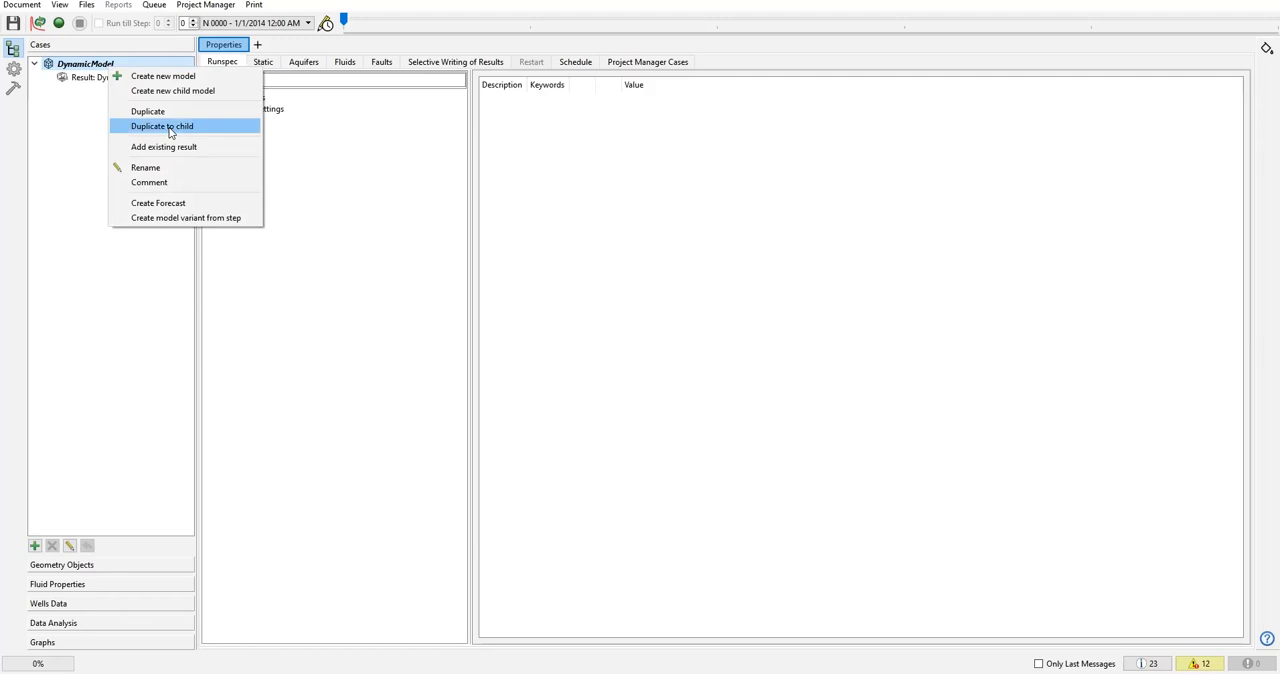
left_click(83, 110)
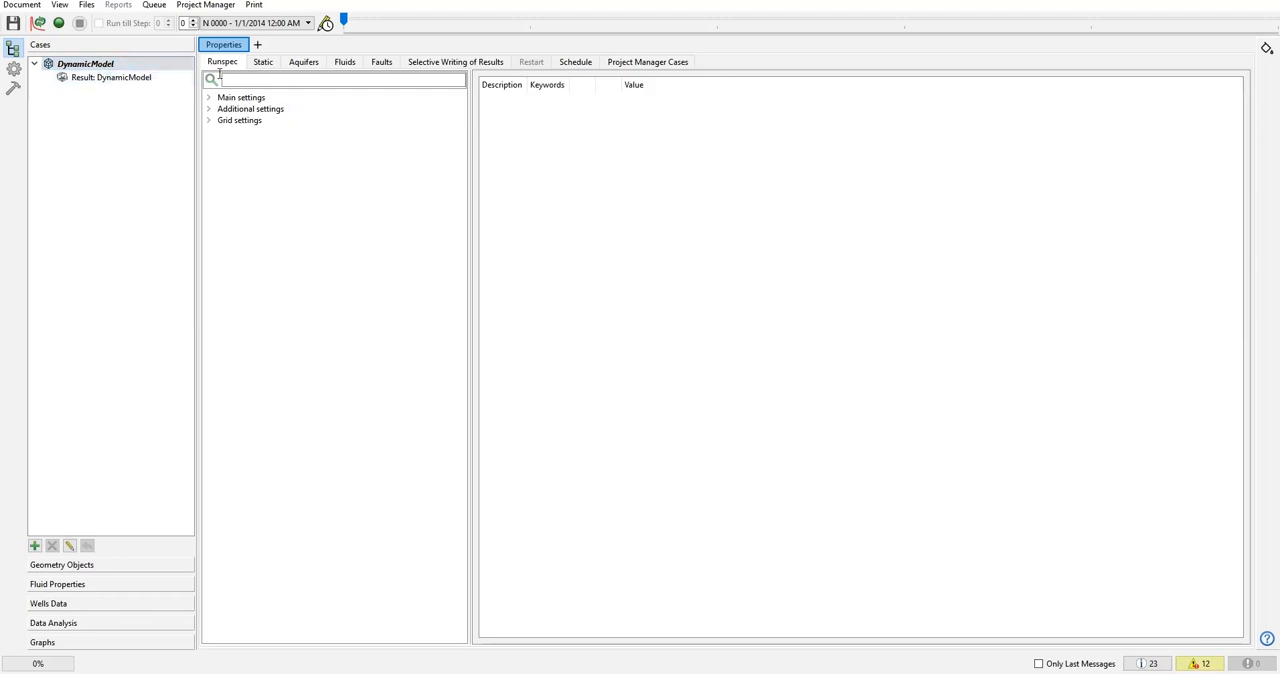
Review DynamicModel's Static, Aquifers, Fluids, Faults, Selective Writing of Results, Schedule and Project Manager Cases properties.
left_click(263, 65)
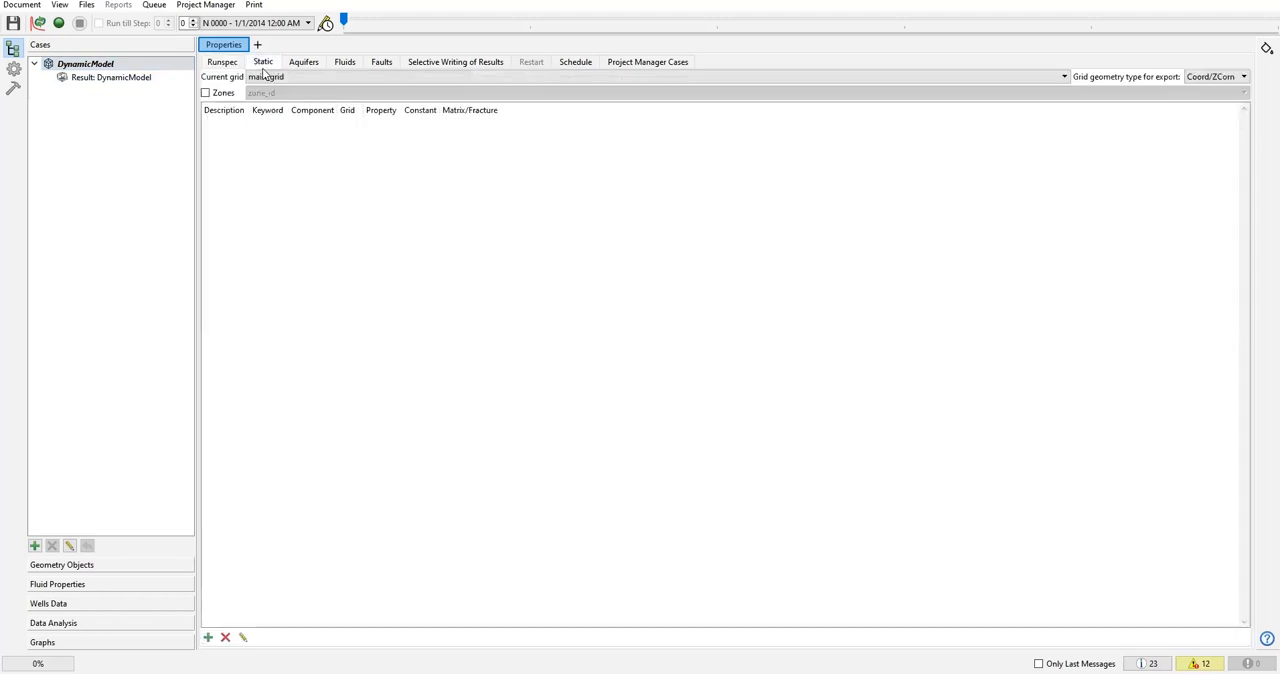
left_click(312, 63)
left_click(358, 64)
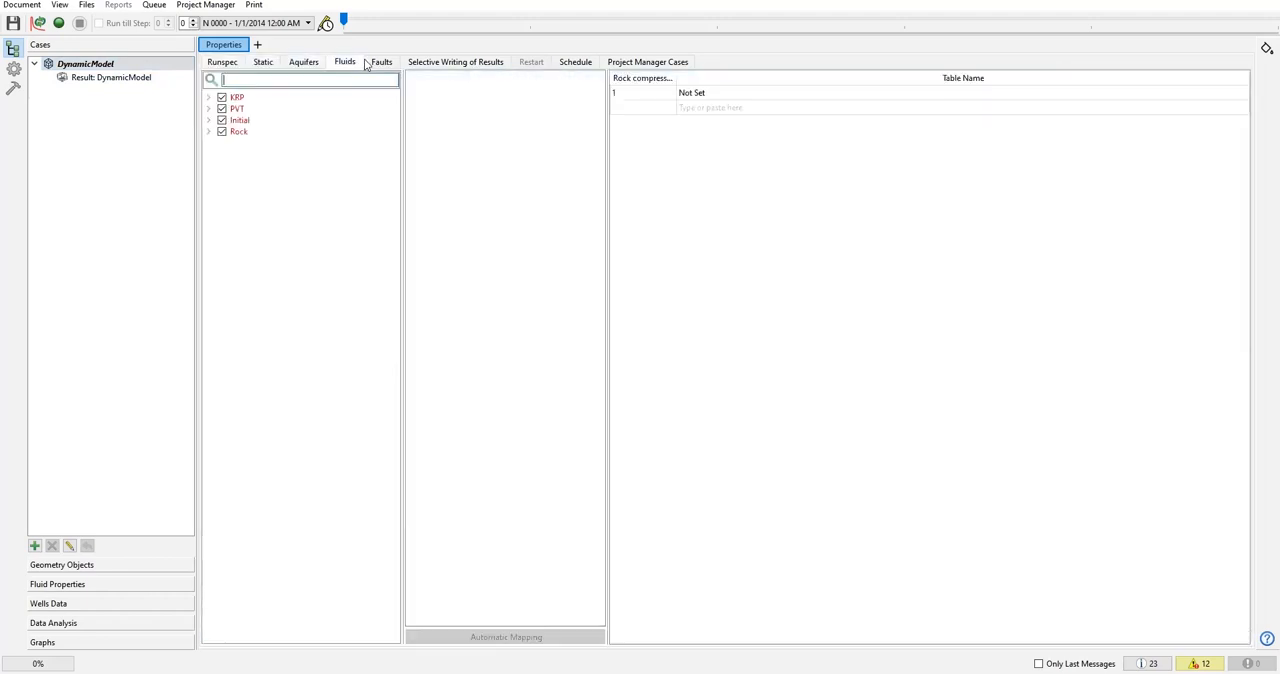
left_click(381, 62)
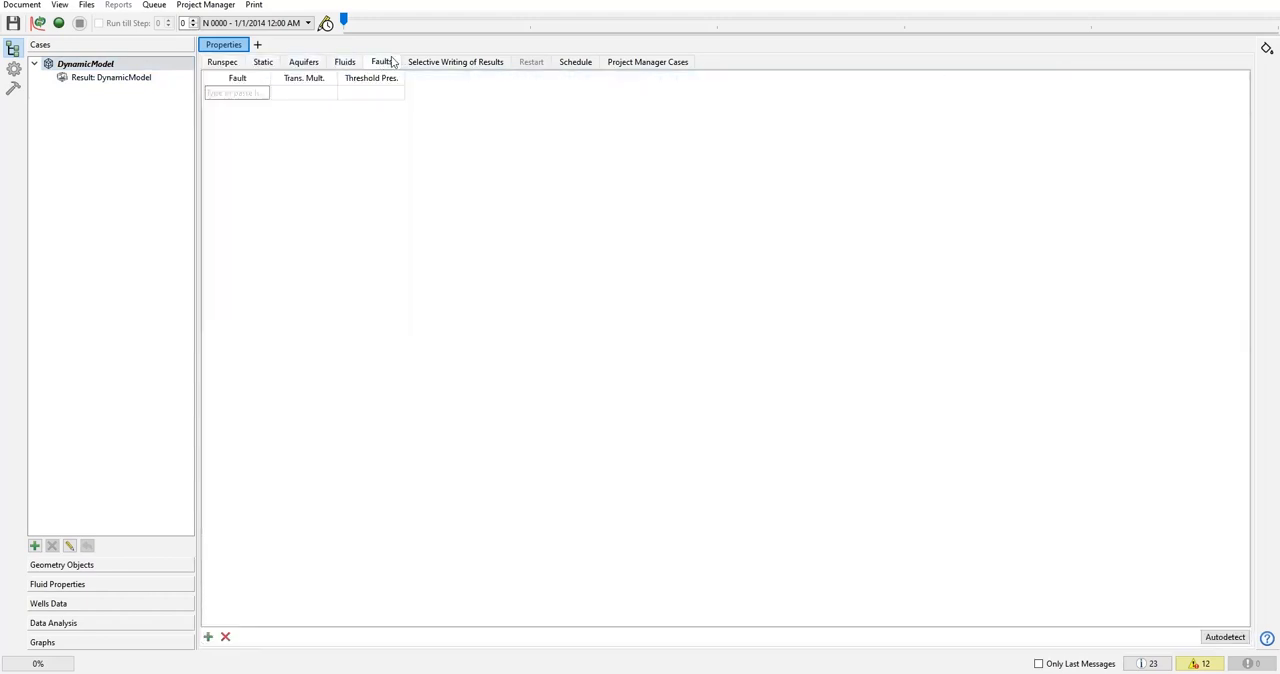
left_click(455, 63)
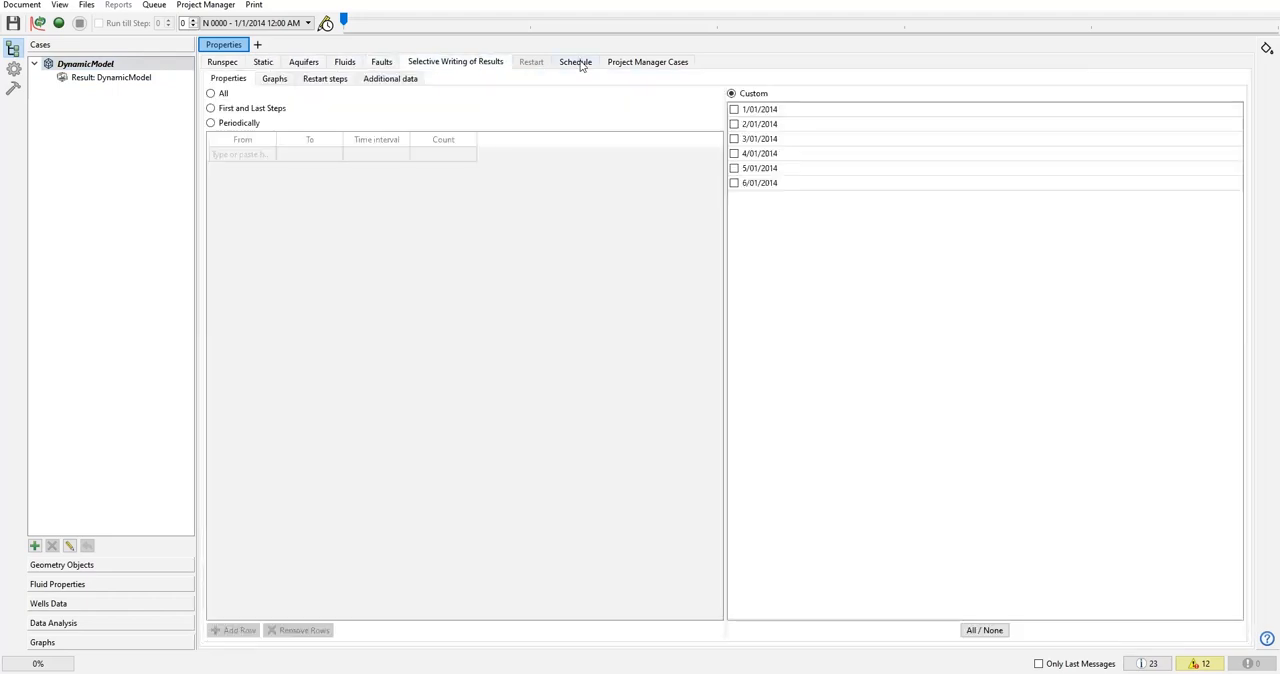
left_click(578, 63)
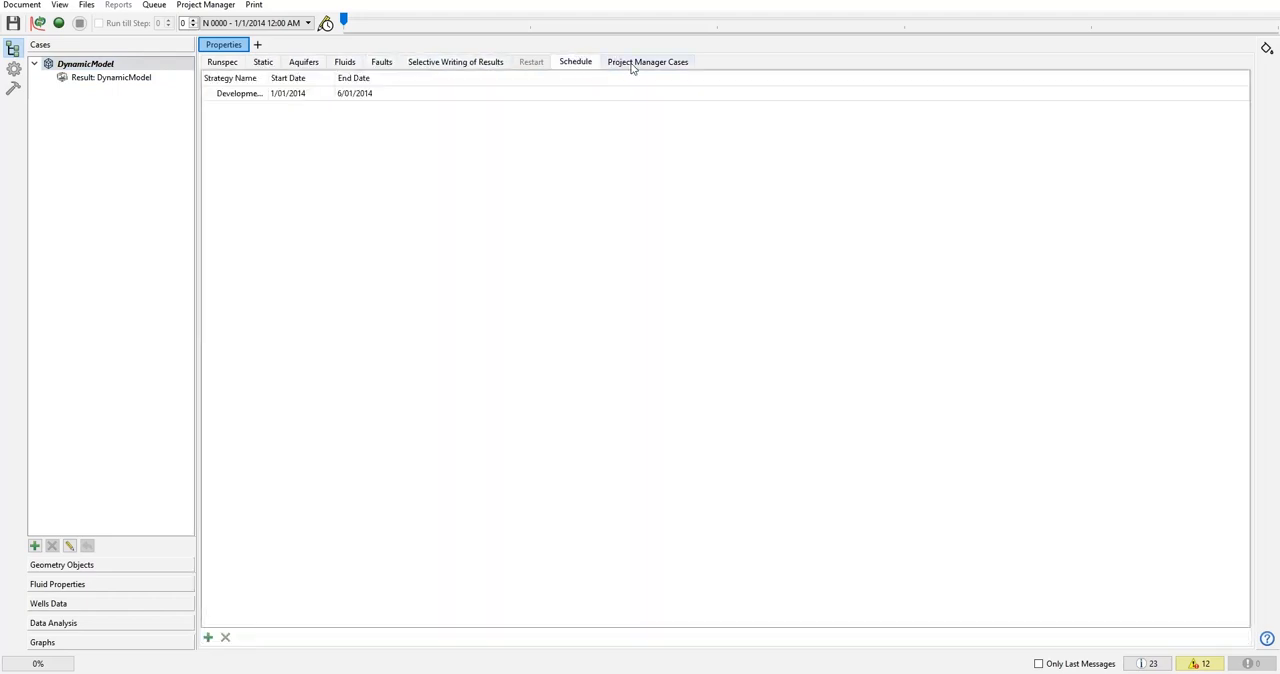
left_click(632, 63)
Return to the Runspec properties and expand the Main settings, Additional settings and Grid settings groups.
left_click(222, 62)
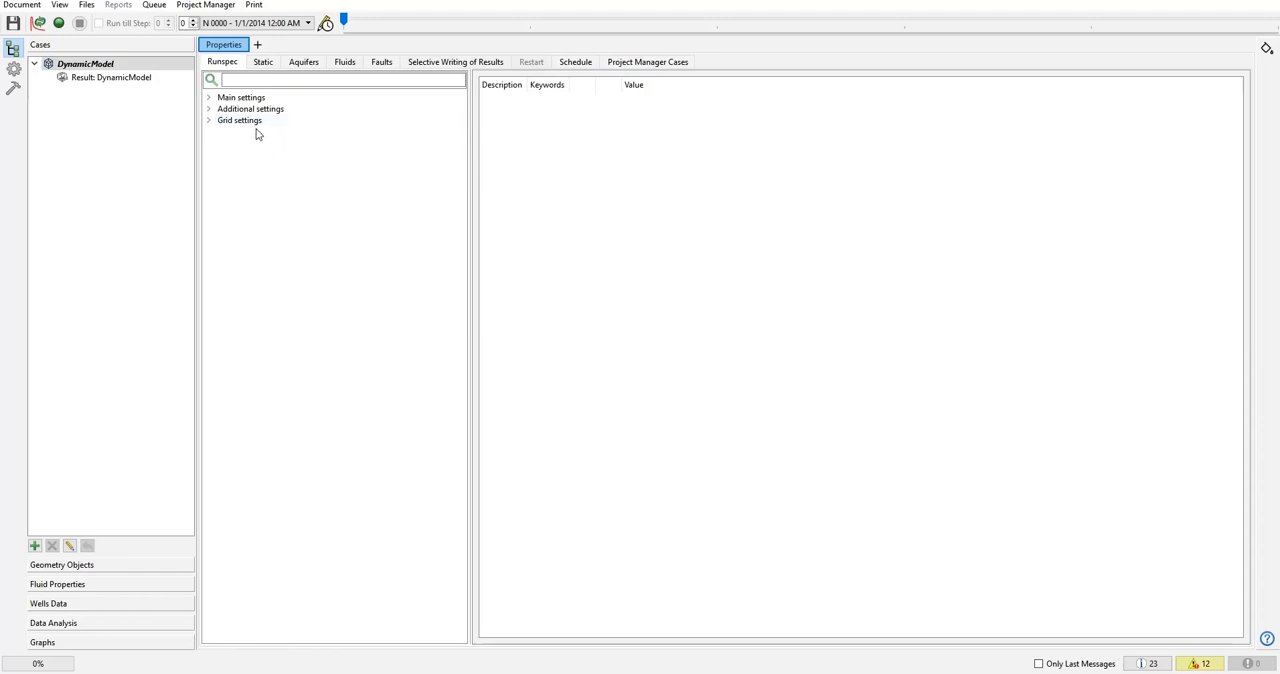
left_click(208, 97)
left_click(208, 188)
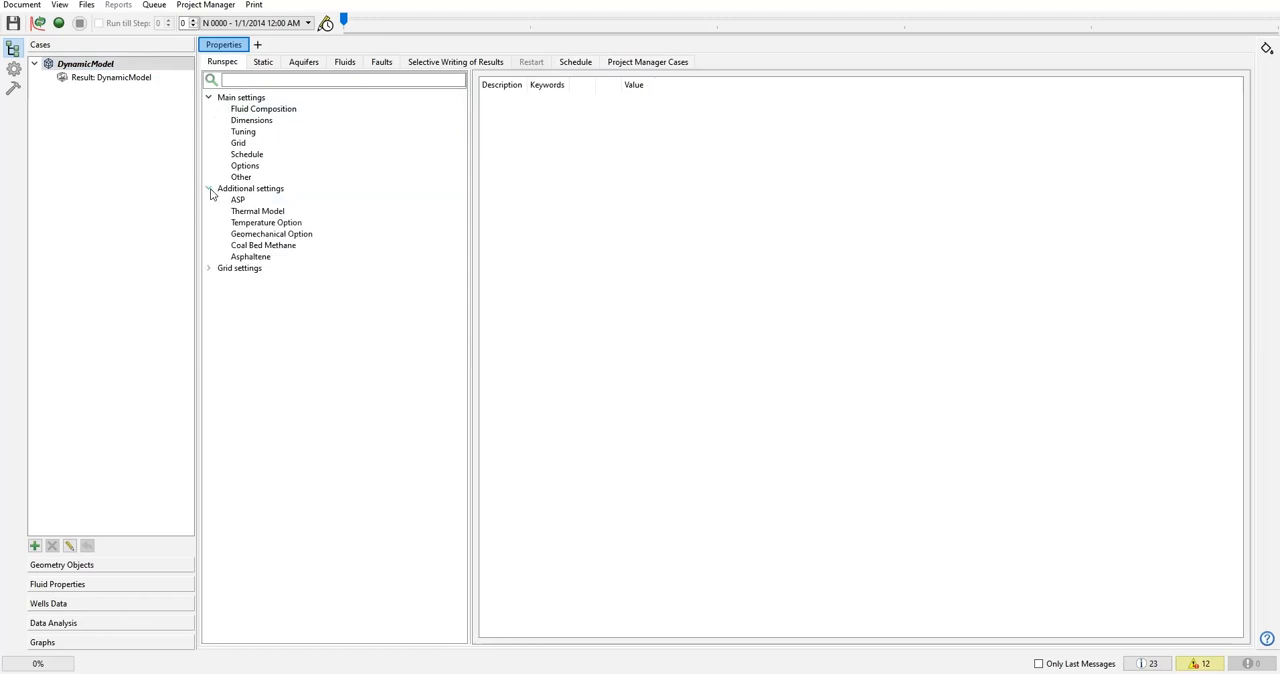
left_click(209, 268)
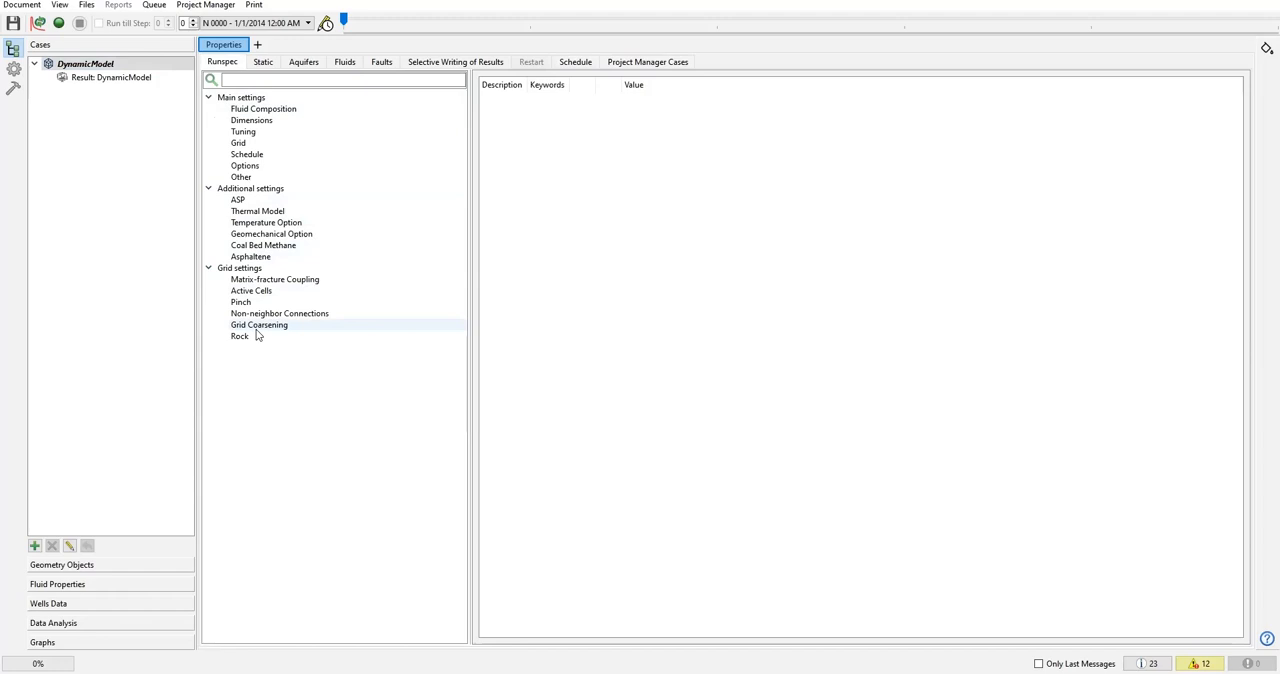
Inspect the Fluid Composition keywords with full descriptions readable, and try to open the help for the DISGAS keyword.
left_click(248, 108)
left_click(246, 99)
left_click(262, 109)
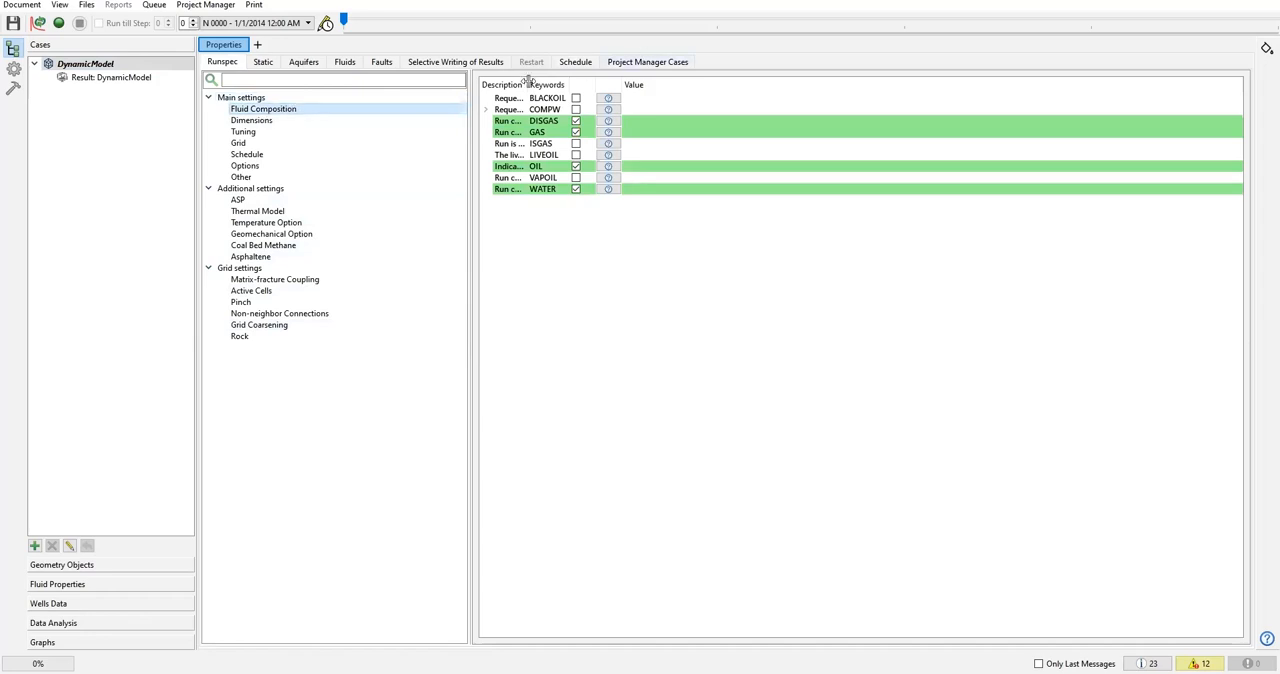
left_click_drag(527, 84, 674, 84)
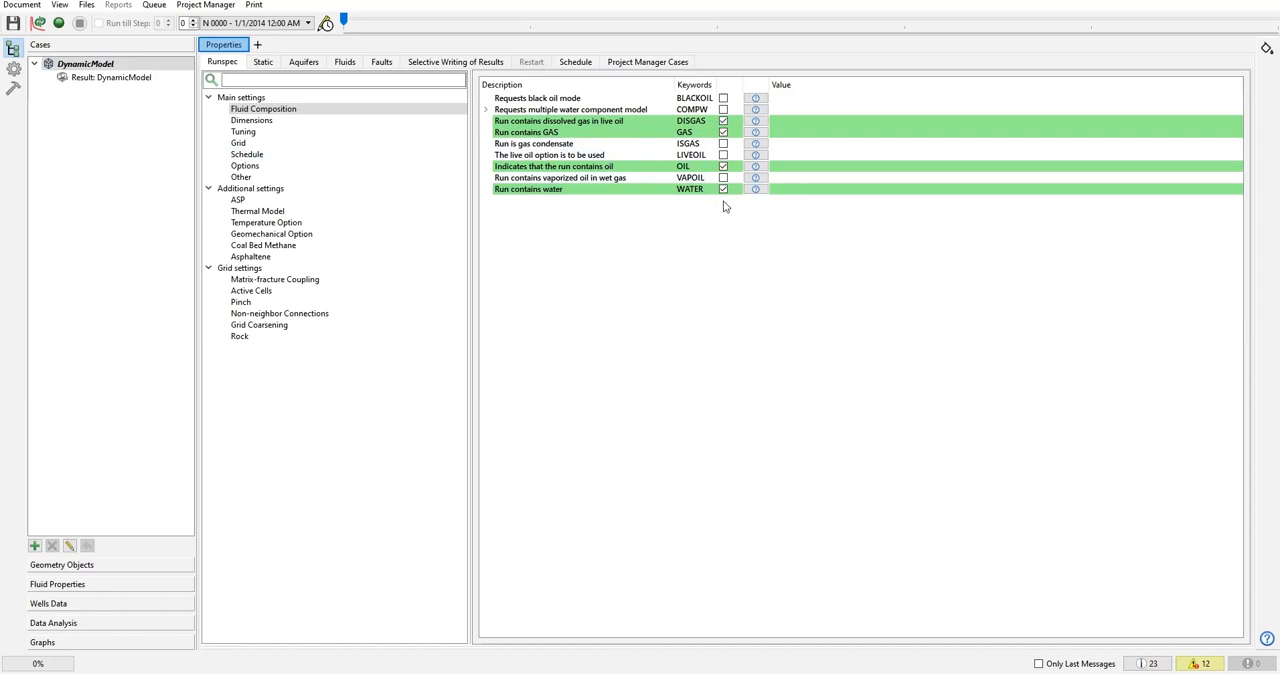
left_click(757, 121)
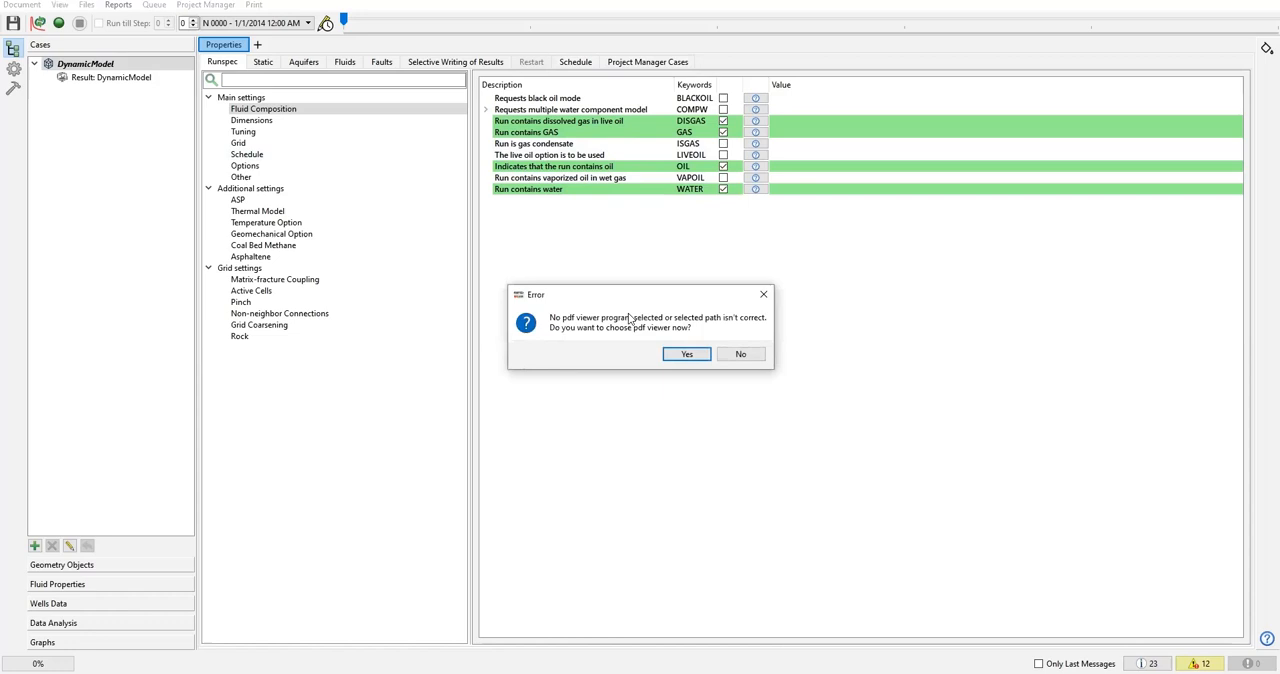
left_click(763, 294)
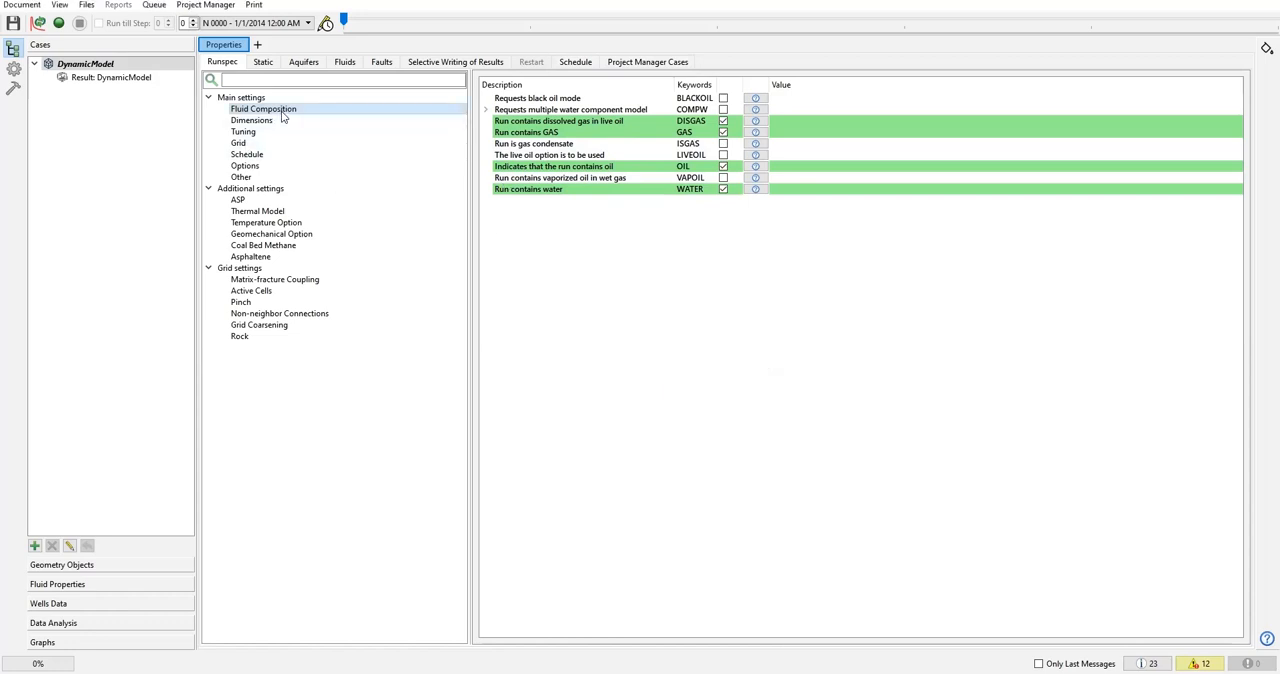
Examine the Dimensions keywords, including the ACTDIMS details, and the Tuning, Grid, Options, Schedule and Other main settings.
left_click(272, 120)
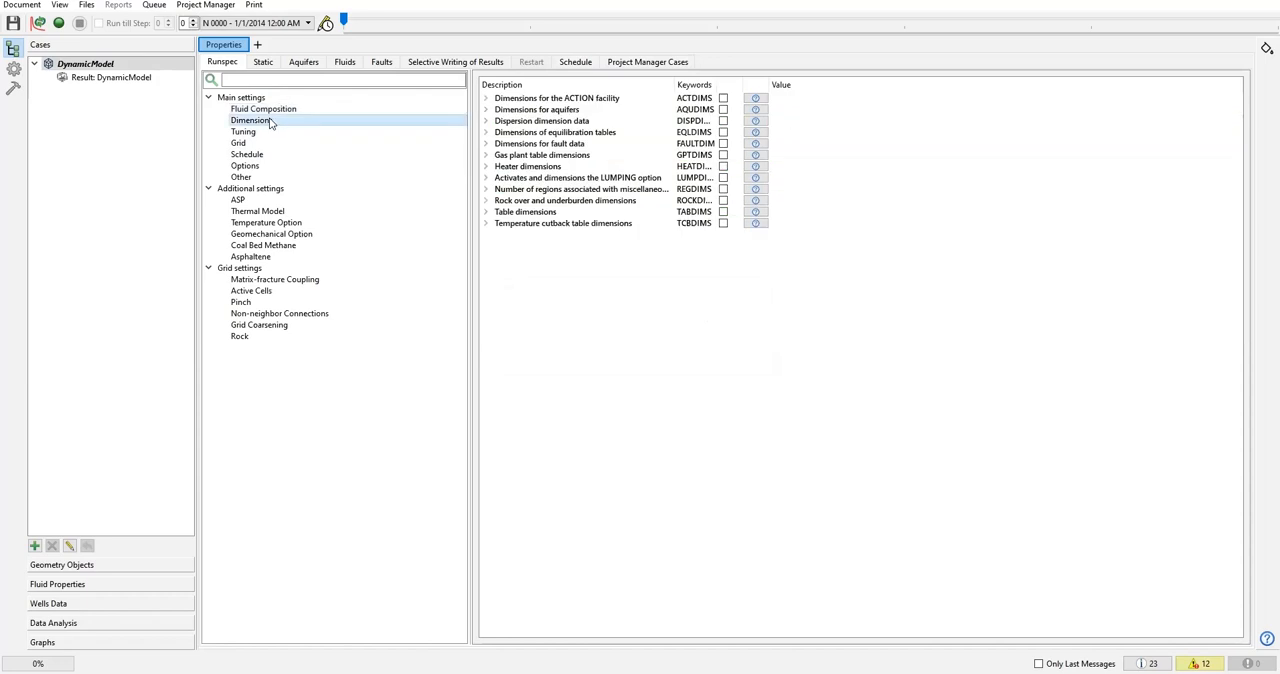
left_click(486, 99)
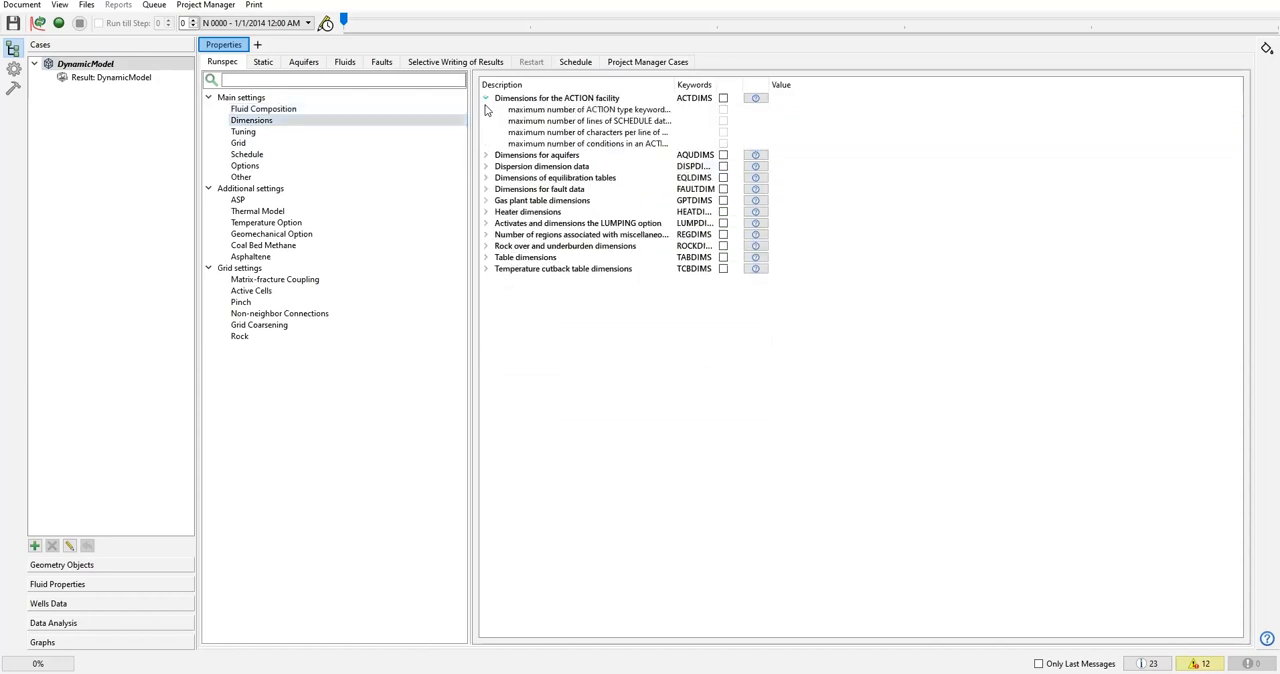
left_click(486, 98)
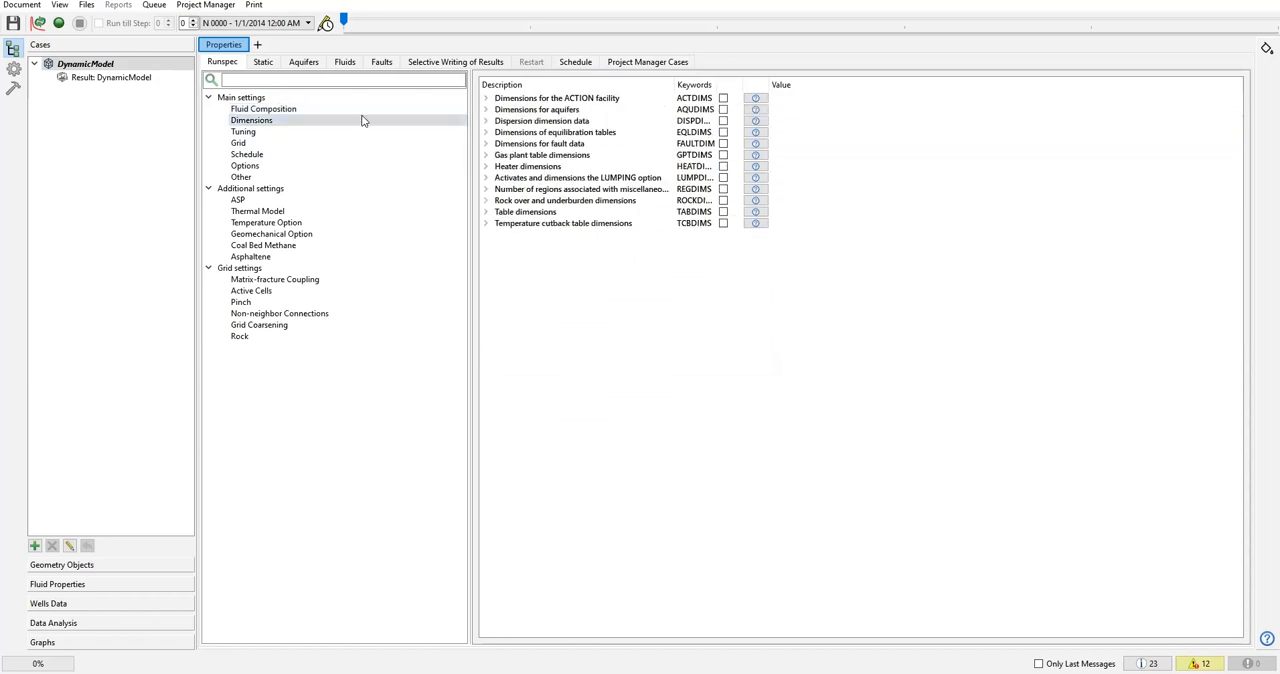
left_click(243, 131)
left_click(238, 145)
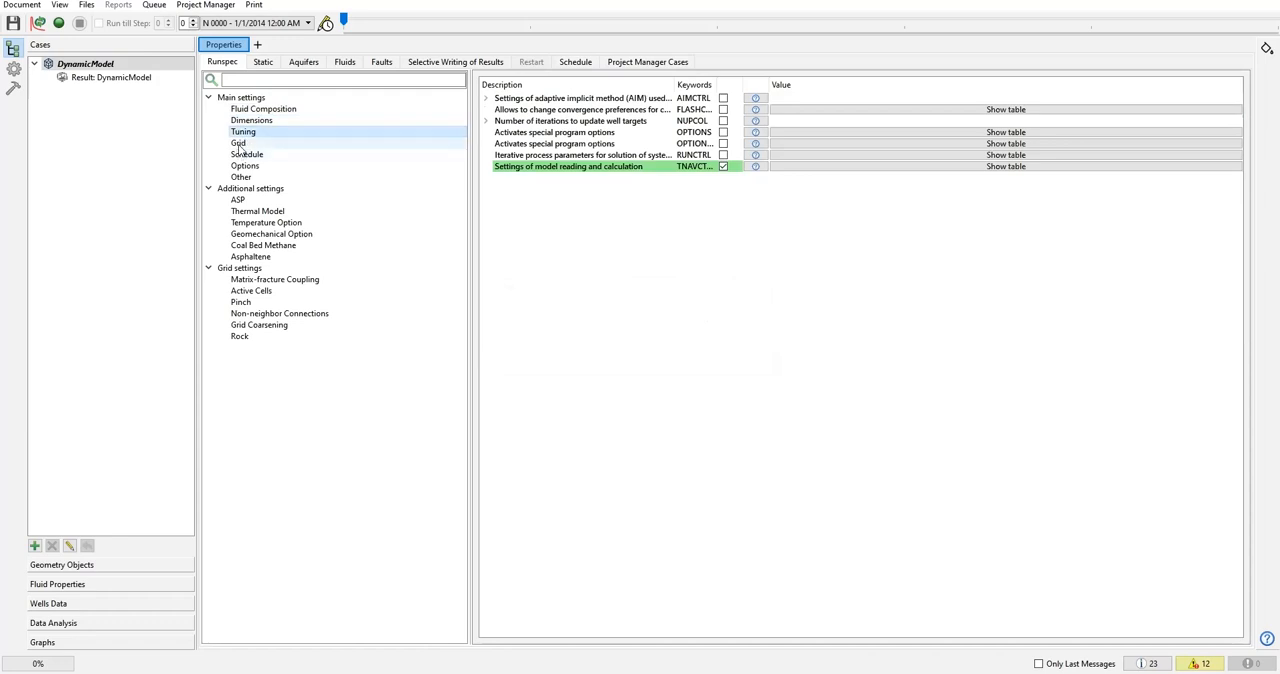
left_click(245, 166)
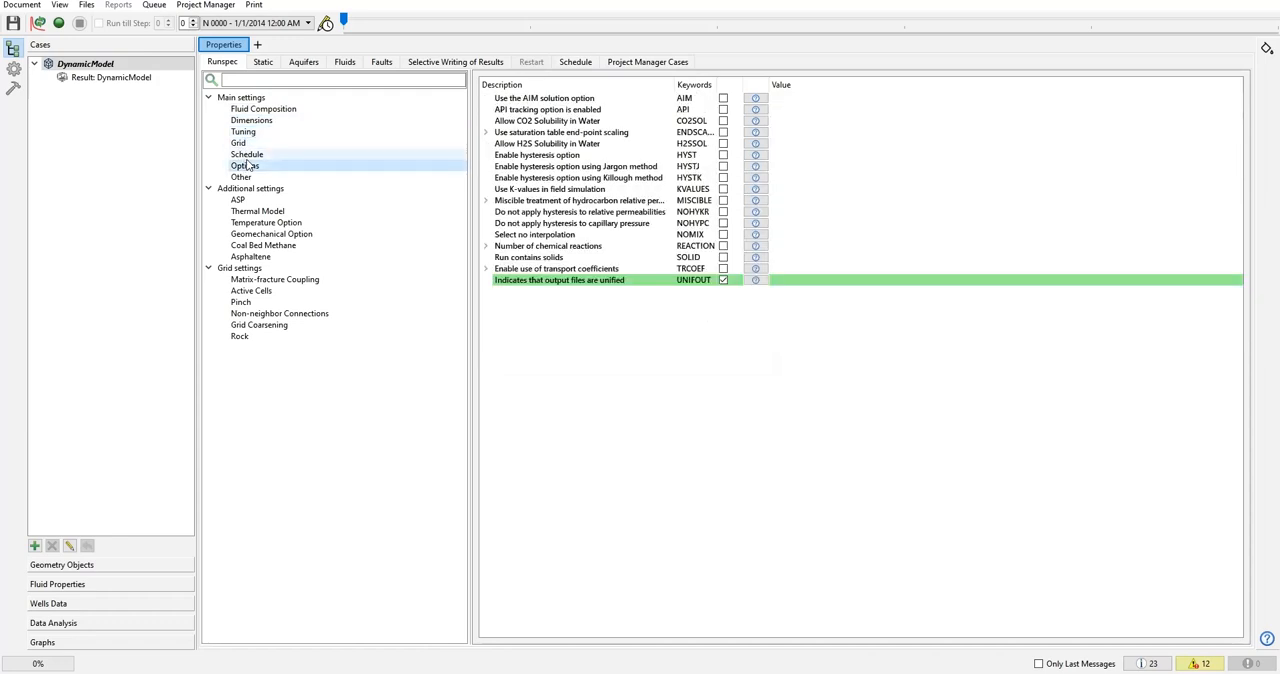
left_click(246, 155)
left_click(241, 177)
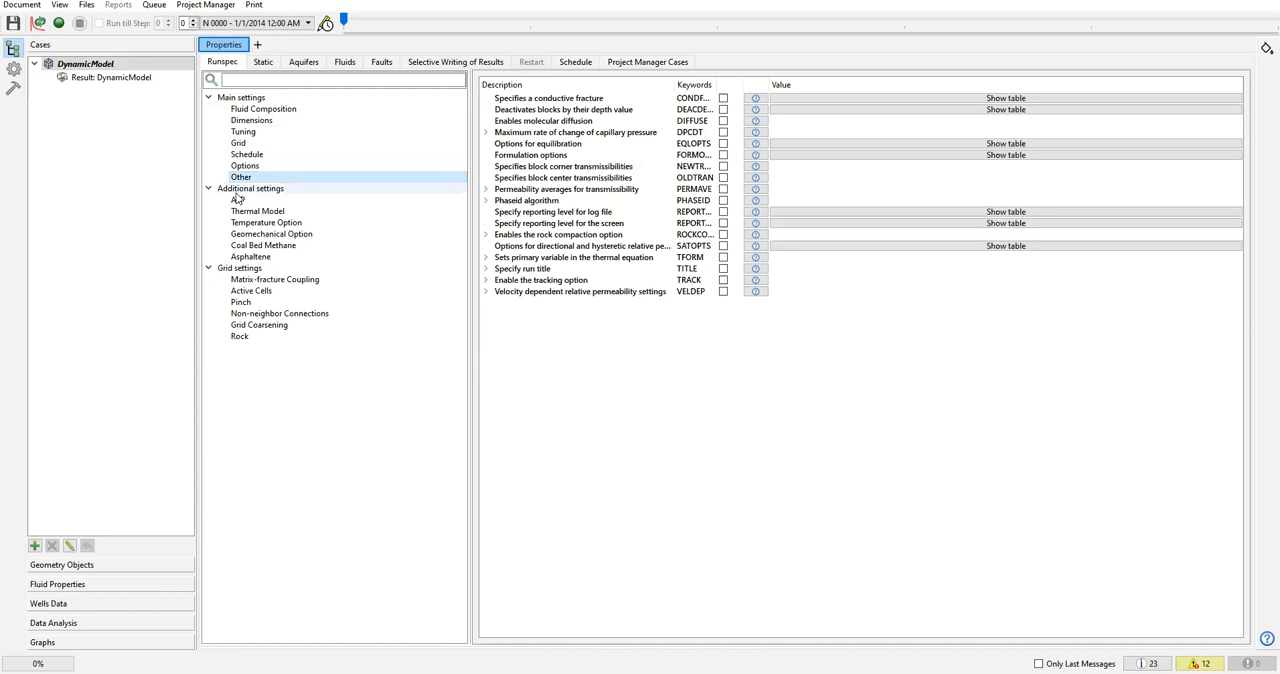
Collapse the Main settings, Additional settings and Grid settings groups, and auto fill the Runspec section of DynamicModel.
left_click(250, 109)
left_click(249, 121)
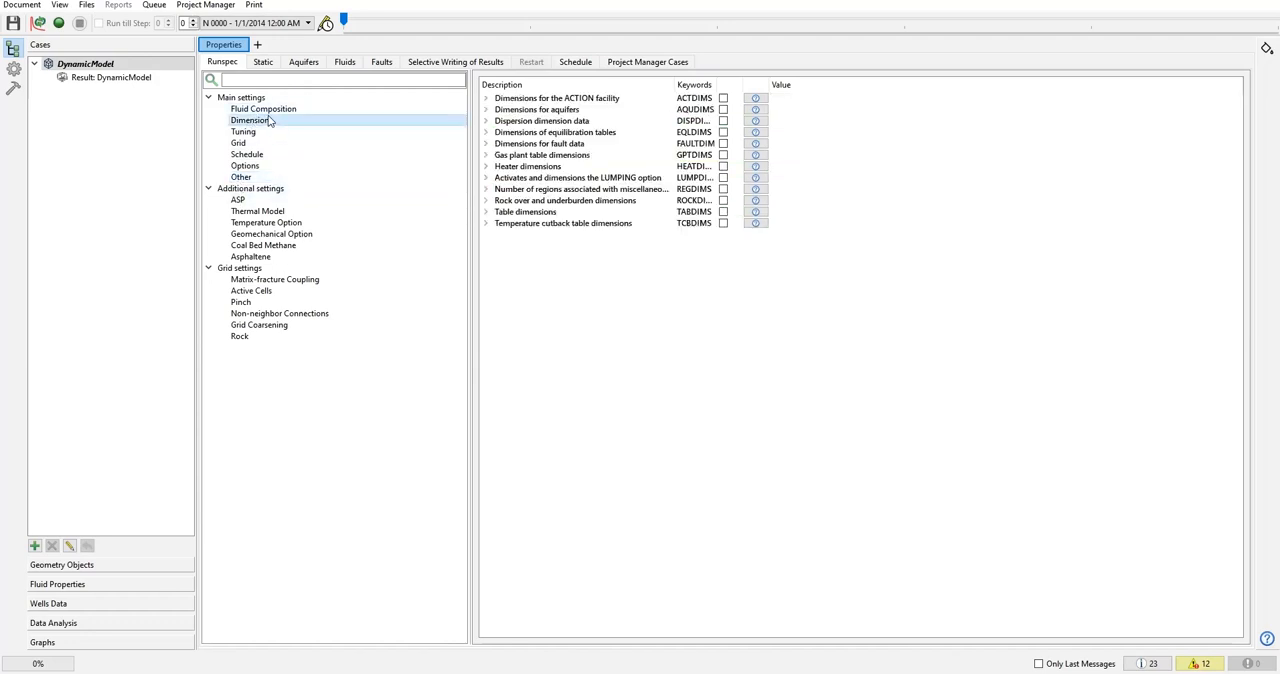
left_click(268, 97)
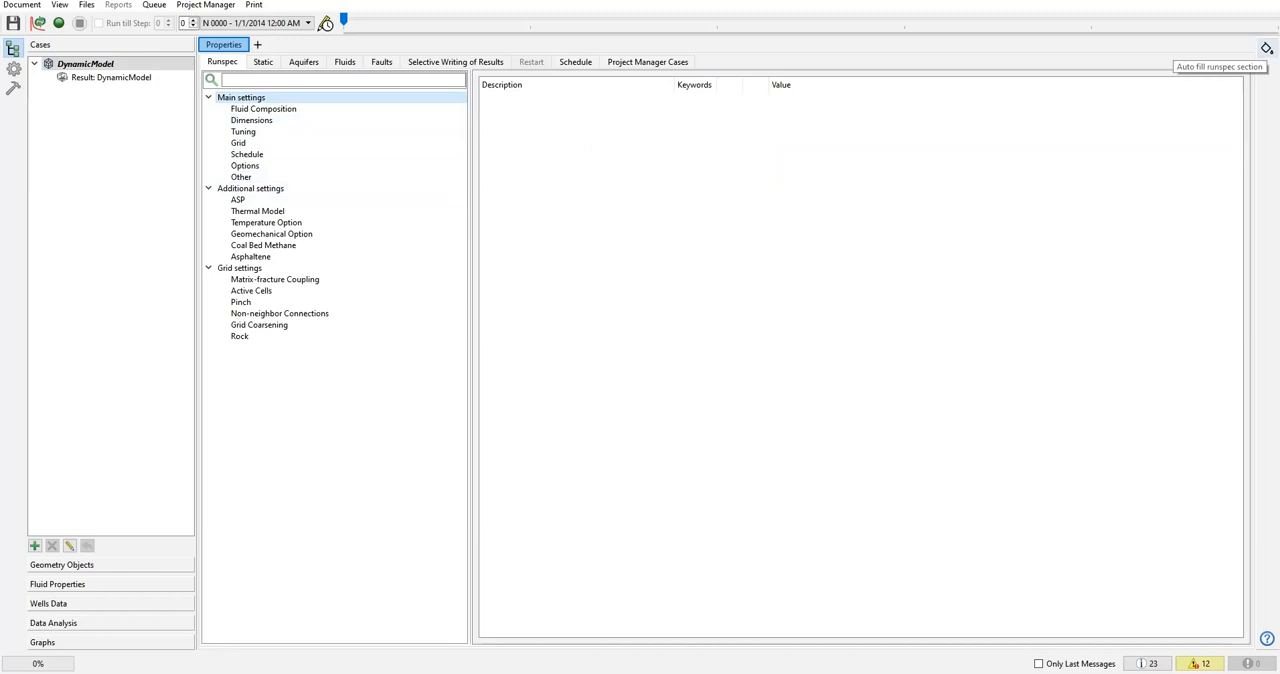
left_click(208, 97)
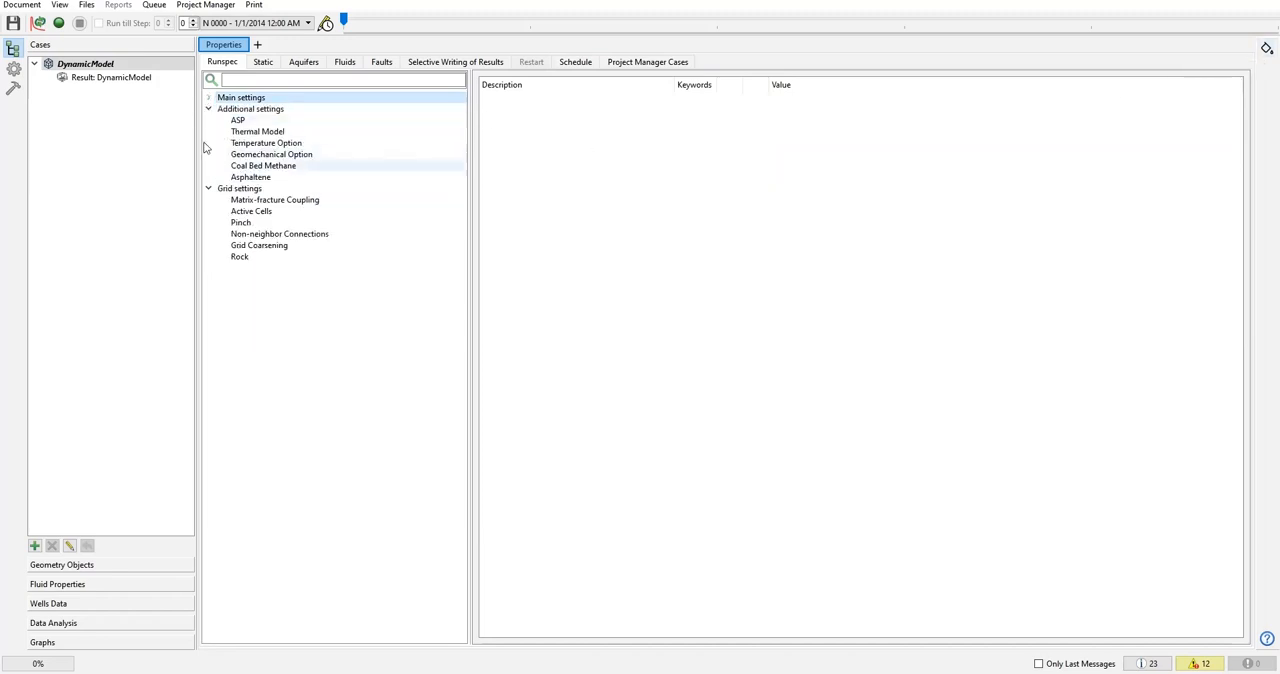
left_click(208, 108)
left_click(208, 120)
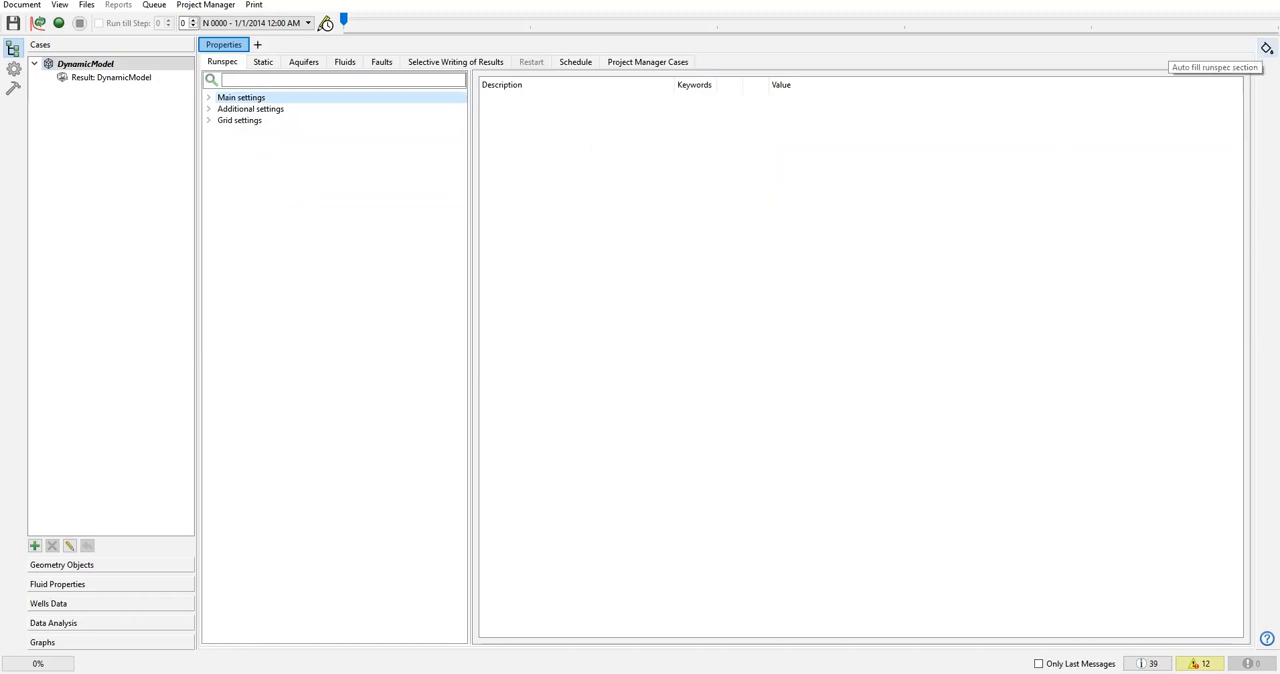
Expand all three Runspec settings groups and check the auto-filled keywords under Dimensions, Grid and Fluid Composition.
left_click(208, 97)
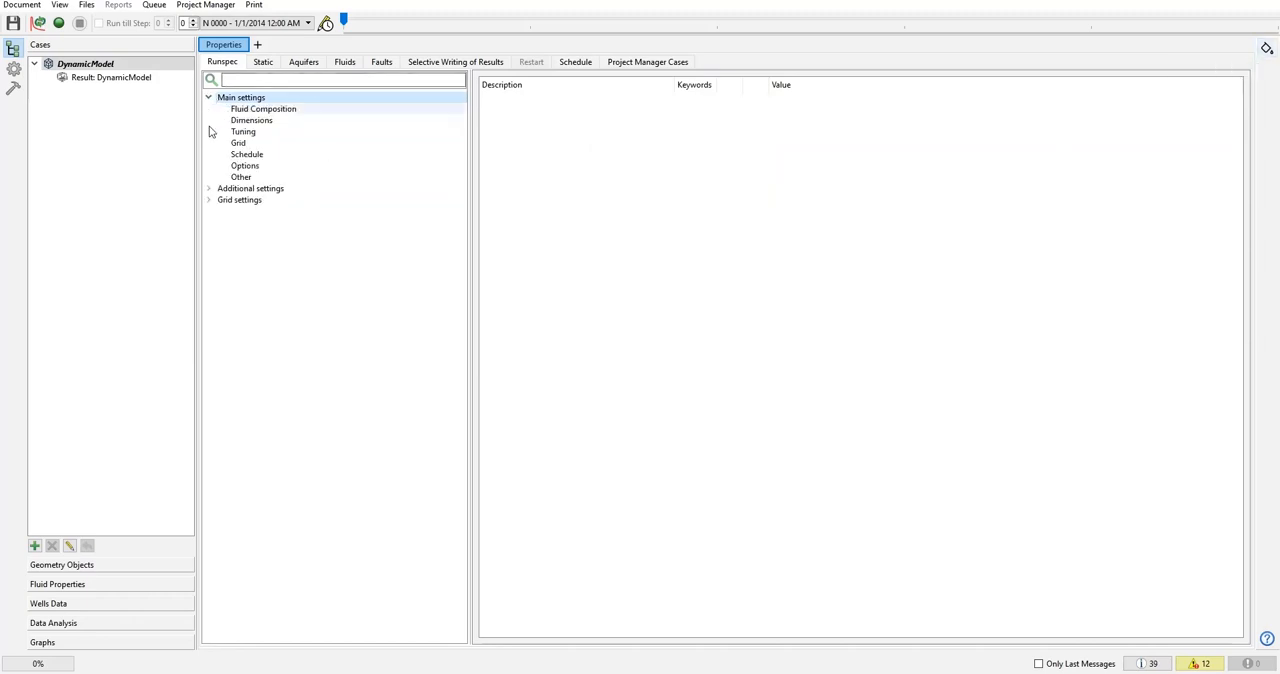
left_click(208, 188)
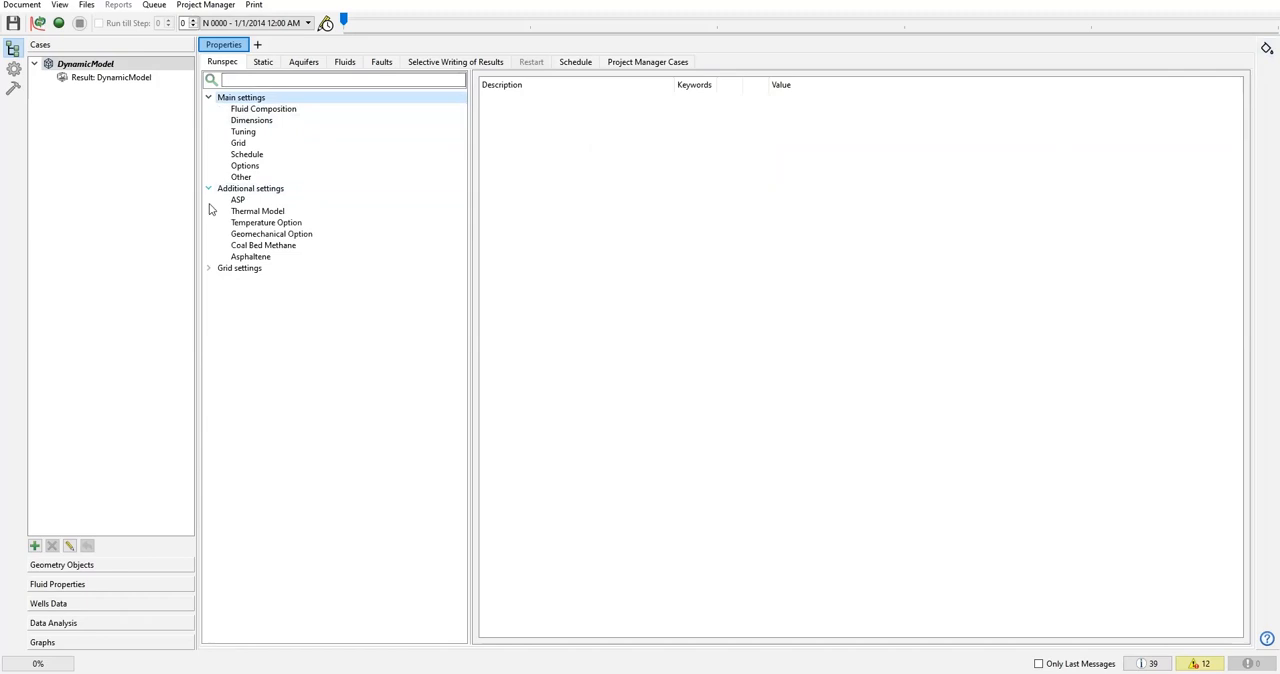
left_click(208, 268)
left_click(250, 120)
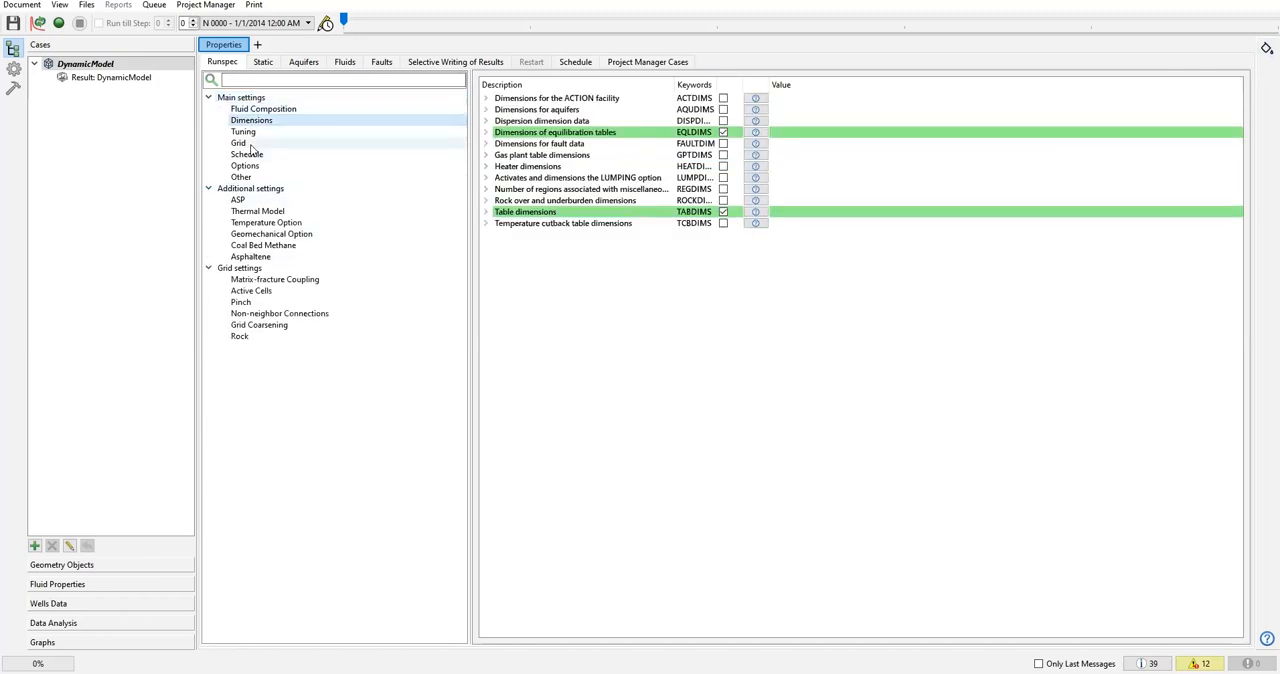
left_click(246, 144)
left_click(263, 109)
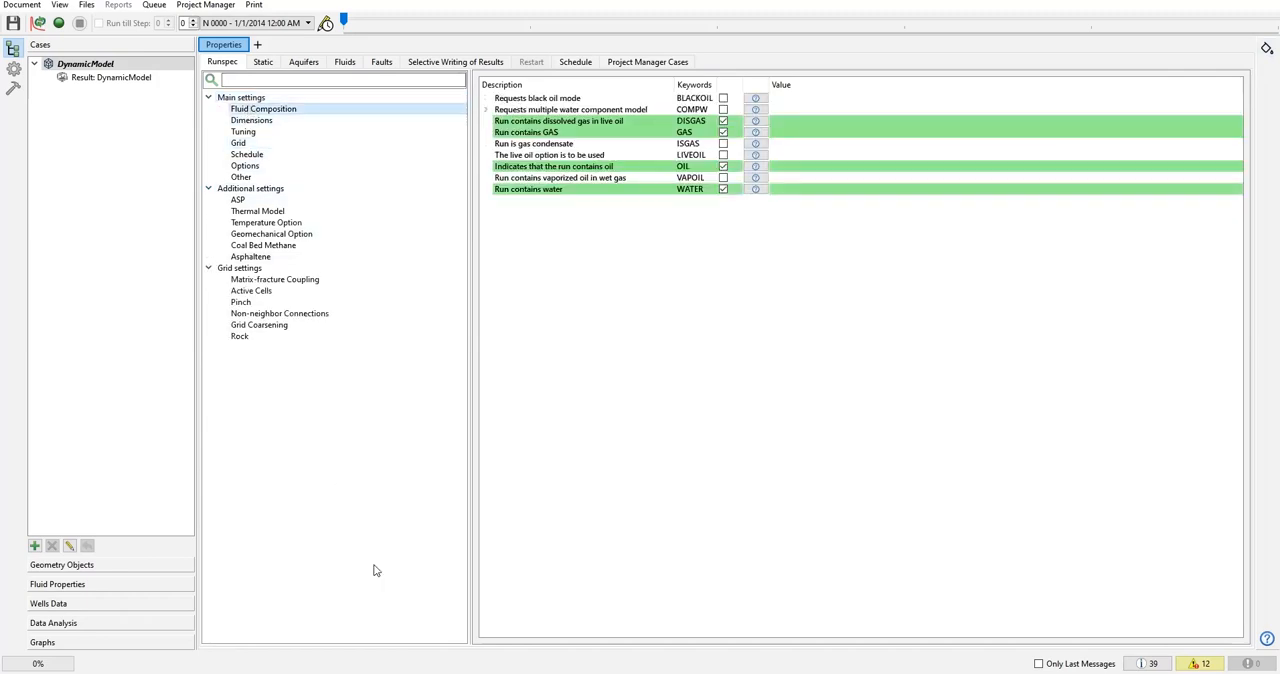
Show the information message log and enlarge it so the auto fill runspec entries can be read.
left_click(1149, 663)
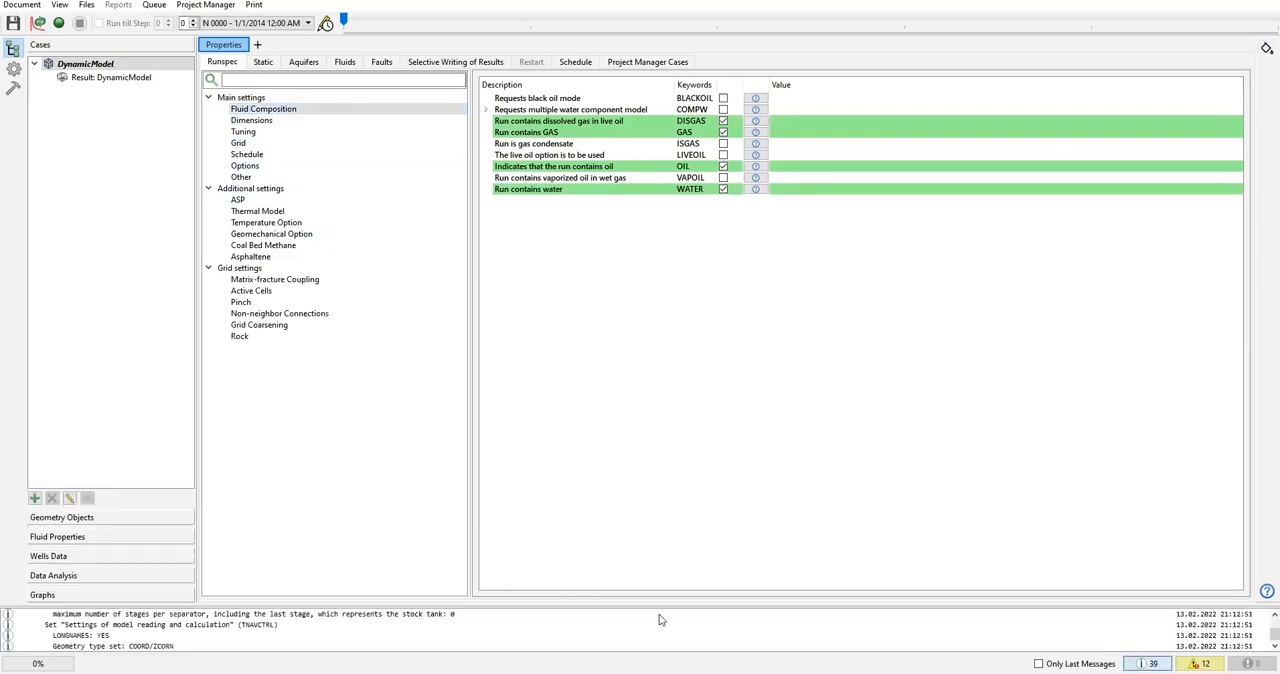
left_click_drag(218, 605, 416, 655)
left_click(1147, 662)
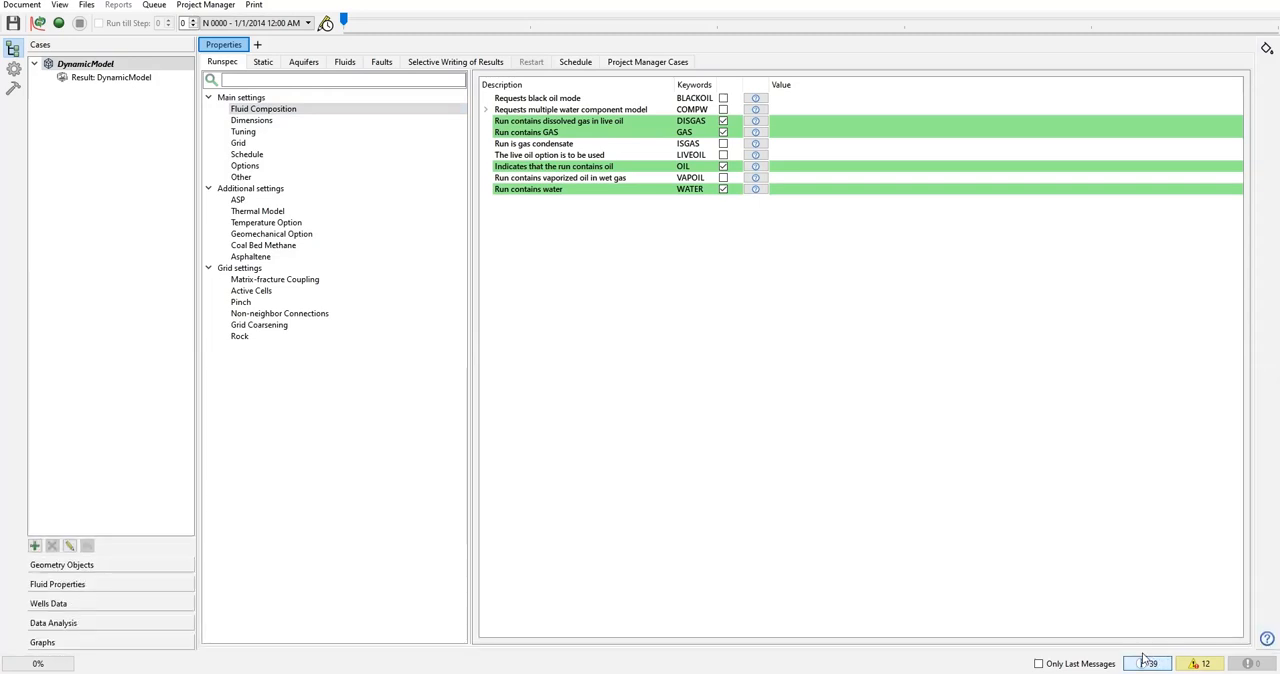
left_click(1147, 662)
left_click_drag(324, 604, 375, 356)
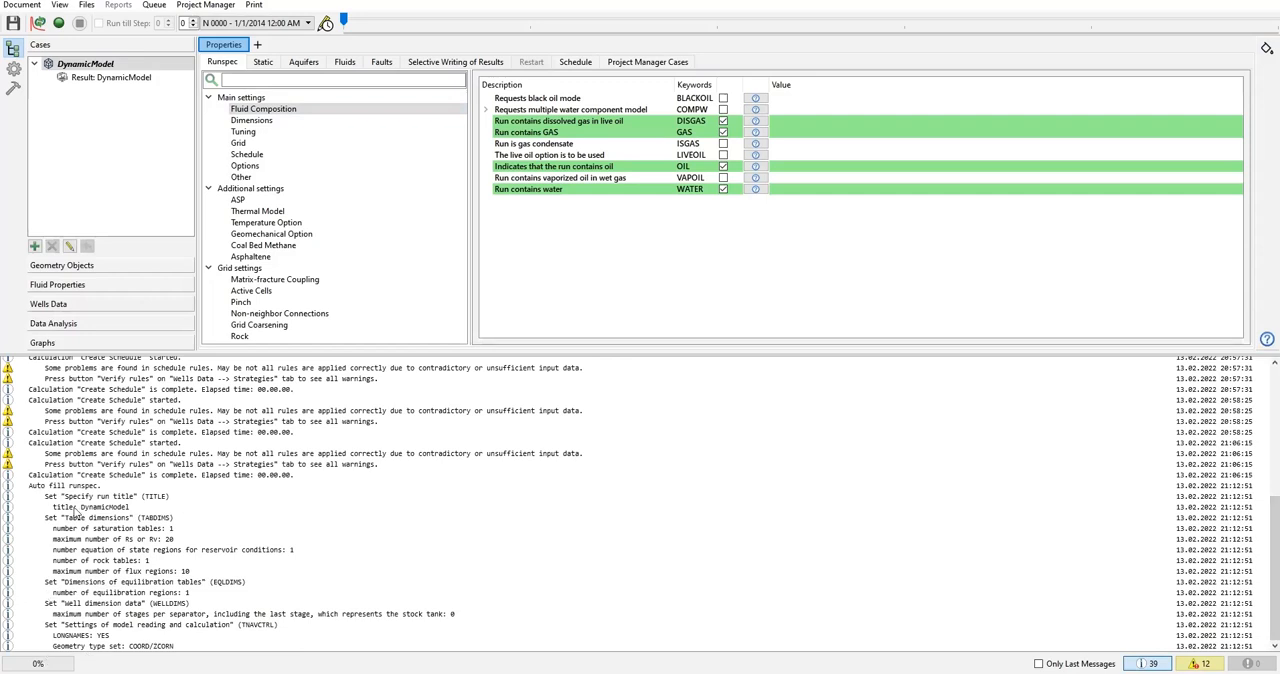
Examine the logged auto fill entries for the run title and TABDIMS, and compare them with the Dimensions keywords.
left_click_drag(28, 487, 100, 491)
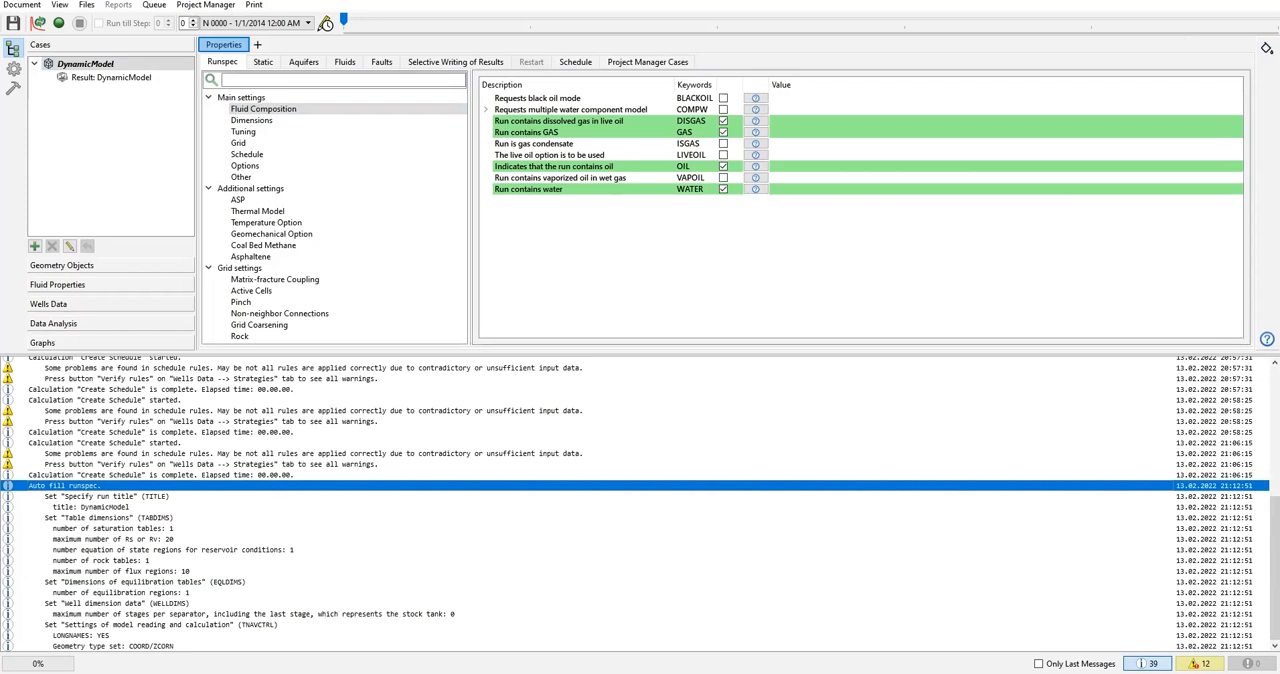
left_click(77, 498)
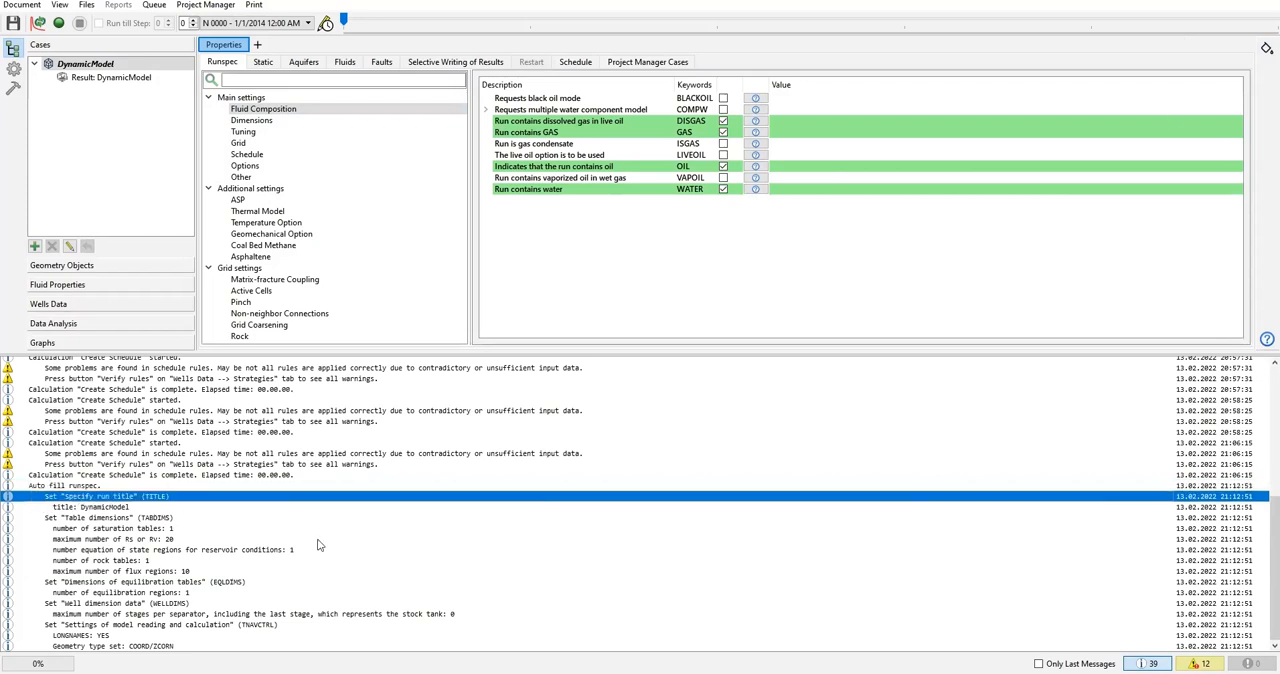
left_click(108, 507)
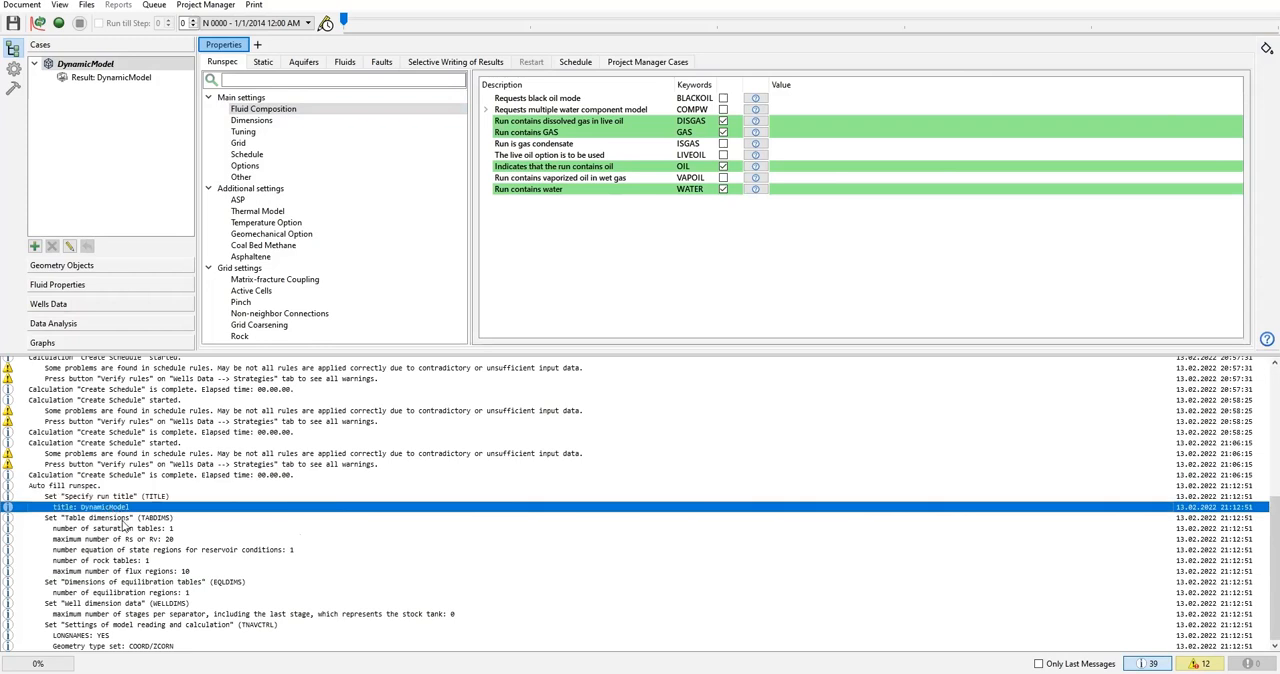
left_click(171, 520)
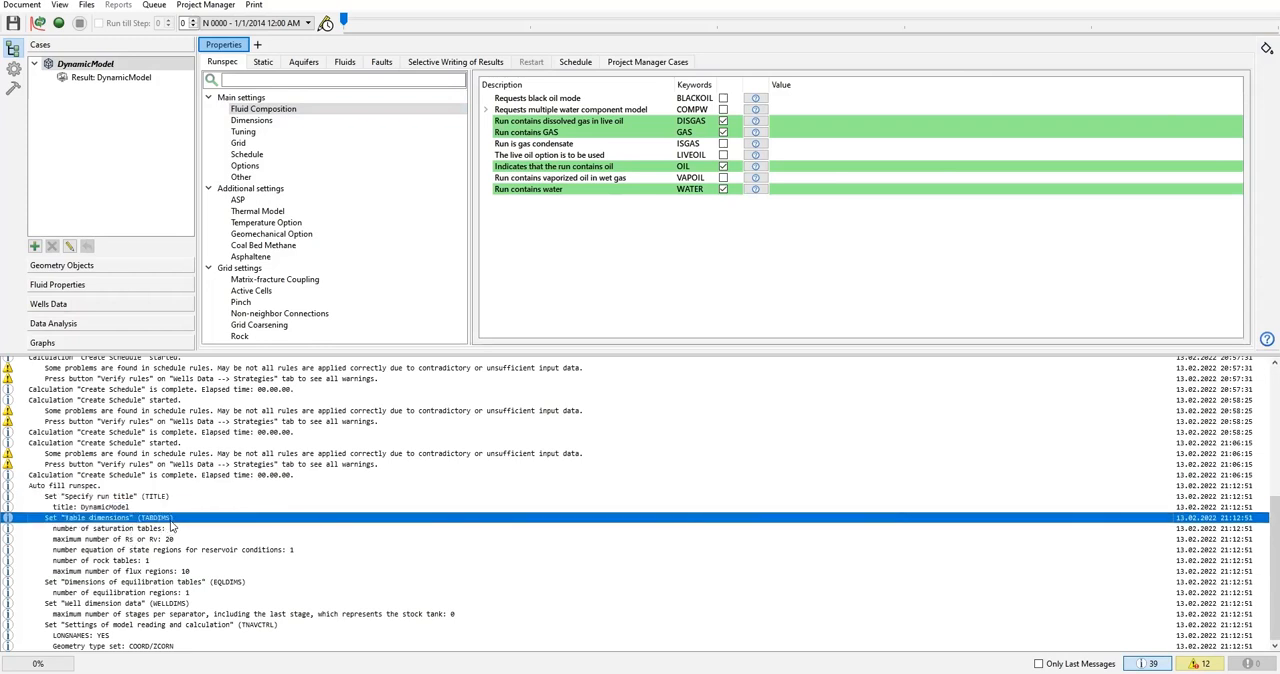
left_click(255, 122)
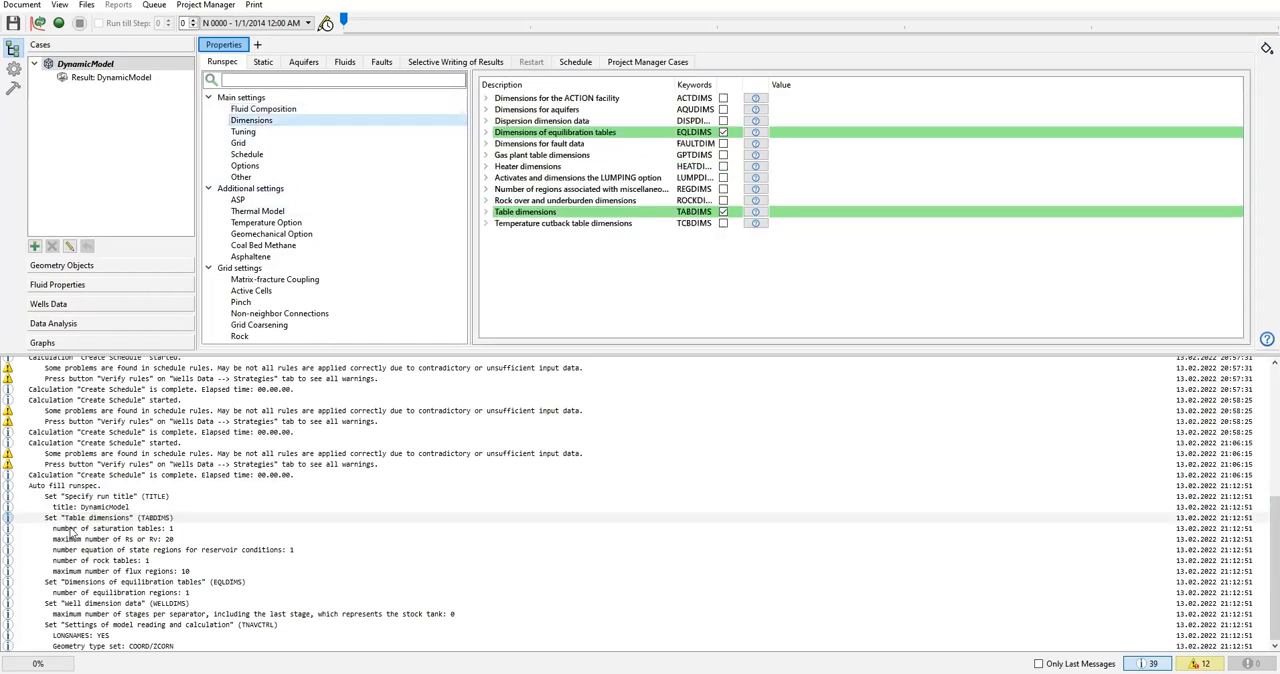
Read the logged values for saturation tables, Rs or Rv, equation of state regions and rock tables, and the WELLDIMS entry.
left_click(145, 529)
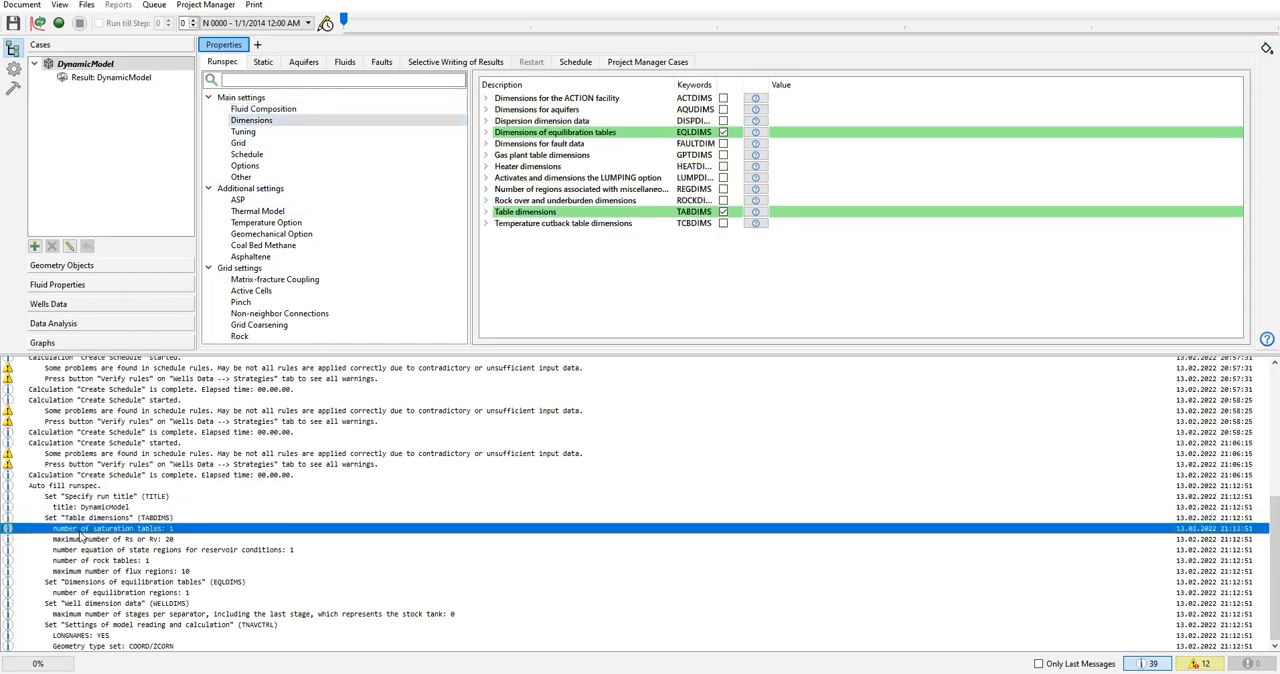
left_click(163, 541)
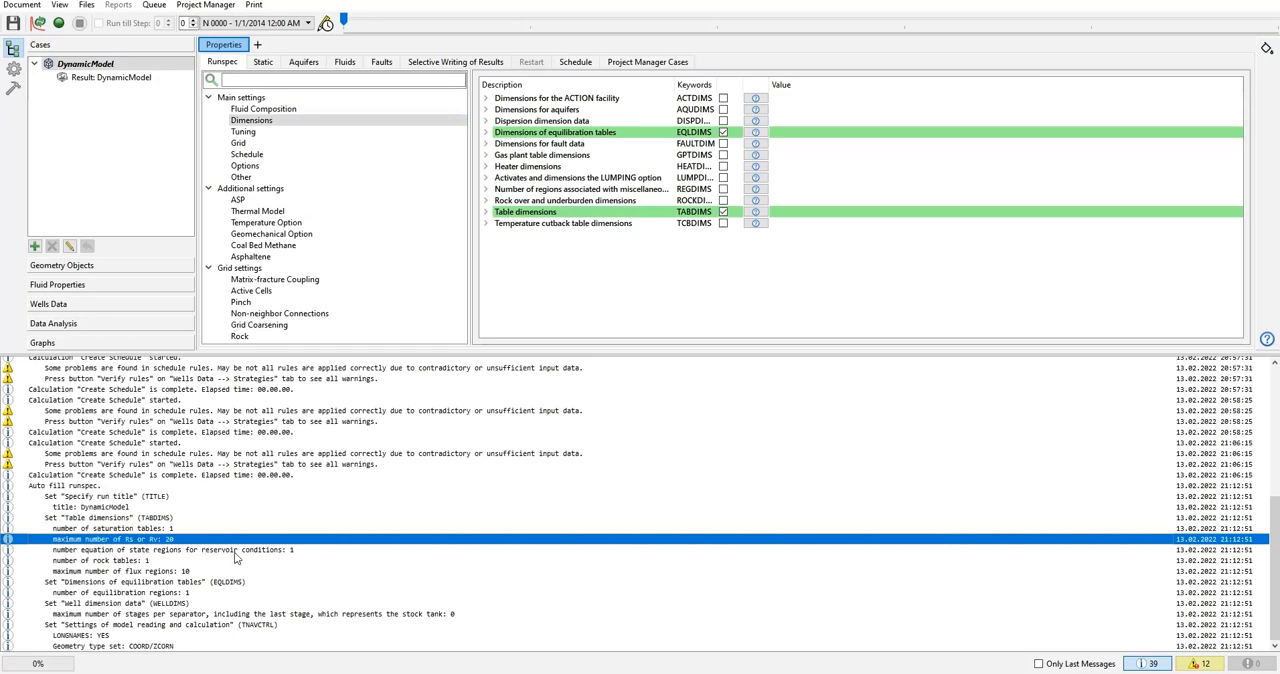
left_click(305, 550)
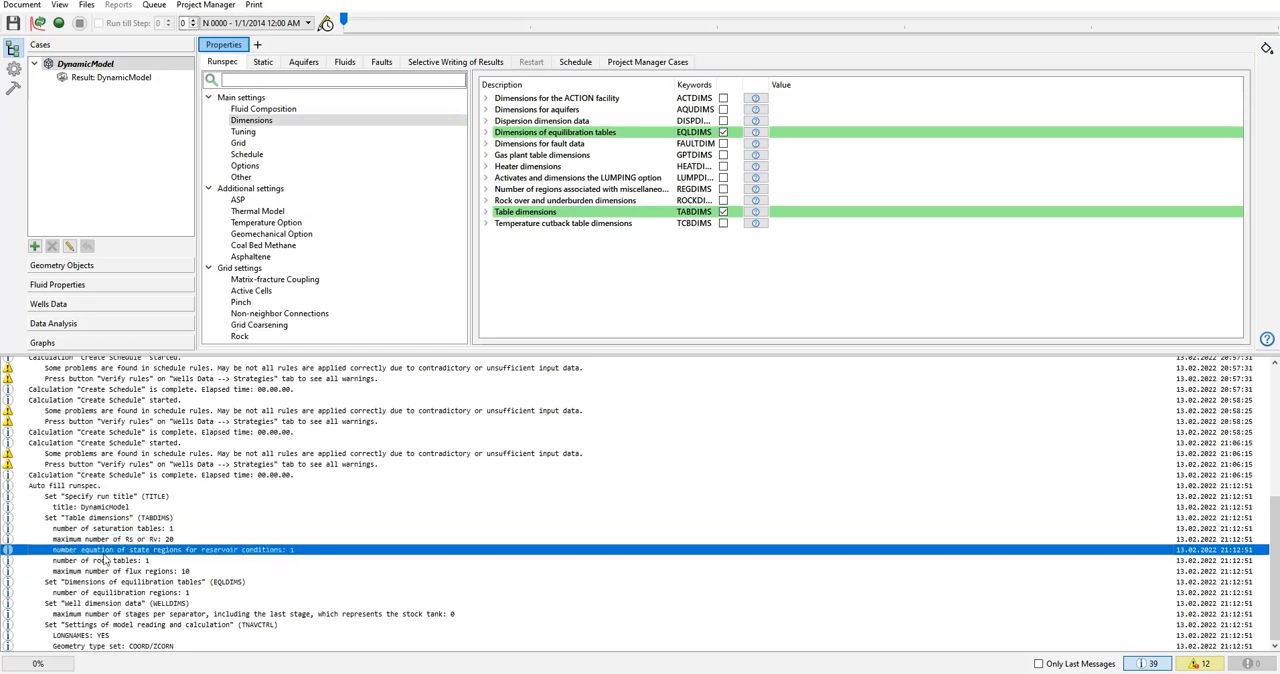
left_click(132, 562)
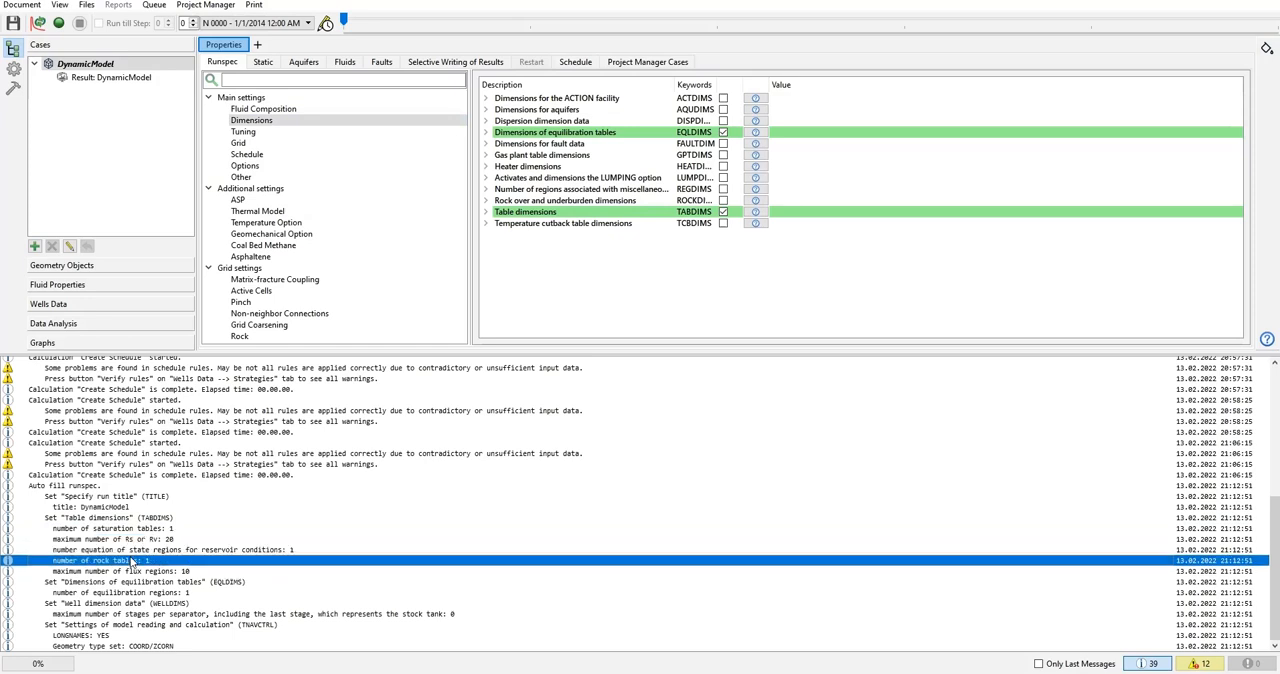
left_click(54, 605)
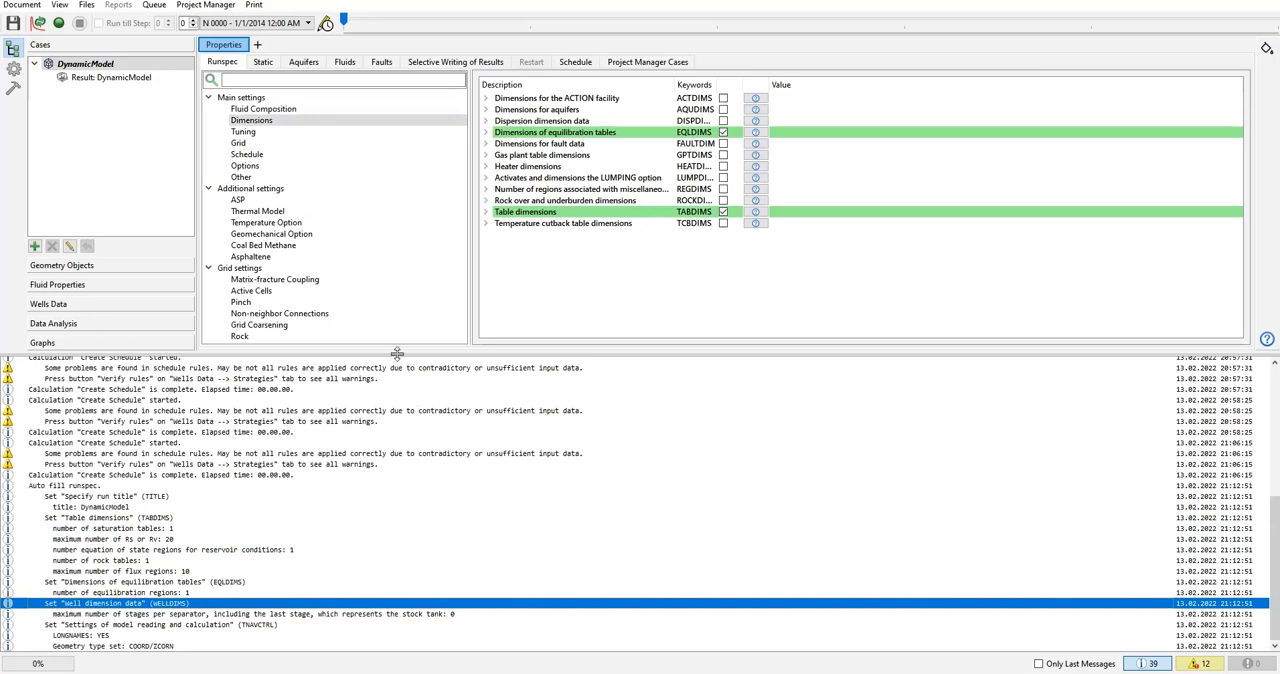
Shrink the message log back to a few lines and hide it.
left_click_drag(436, 611, 456, 660)
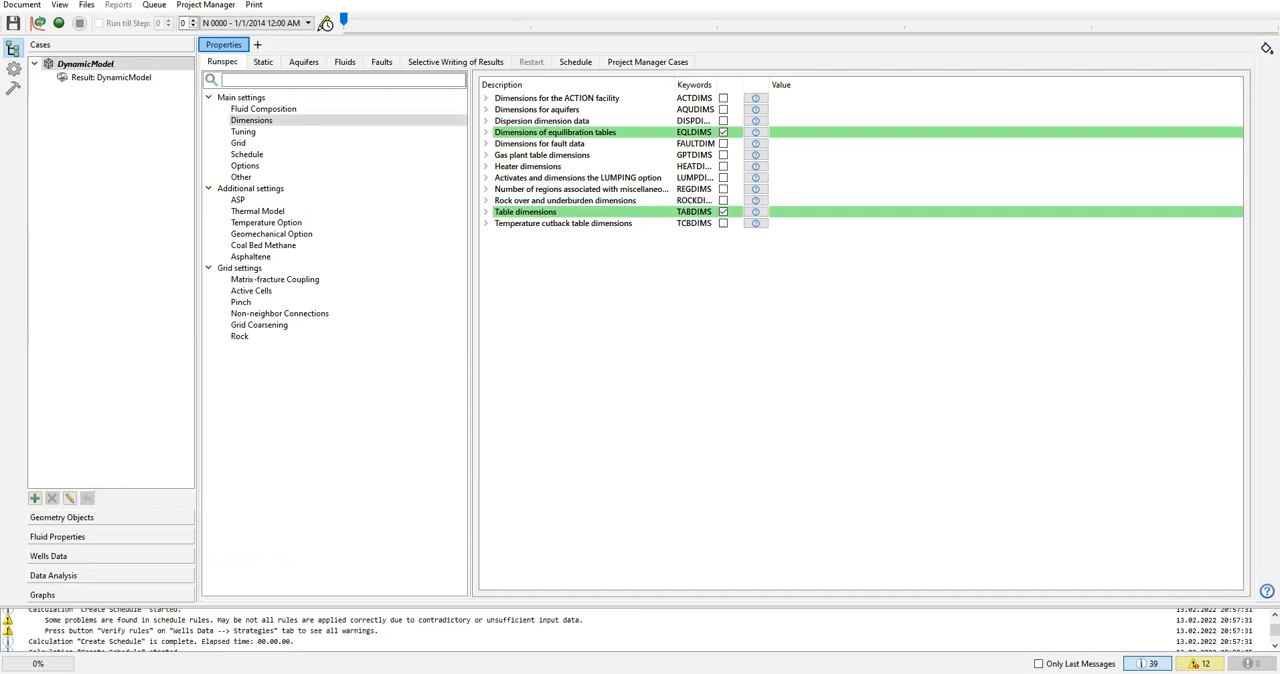
left_click(1150, 662)
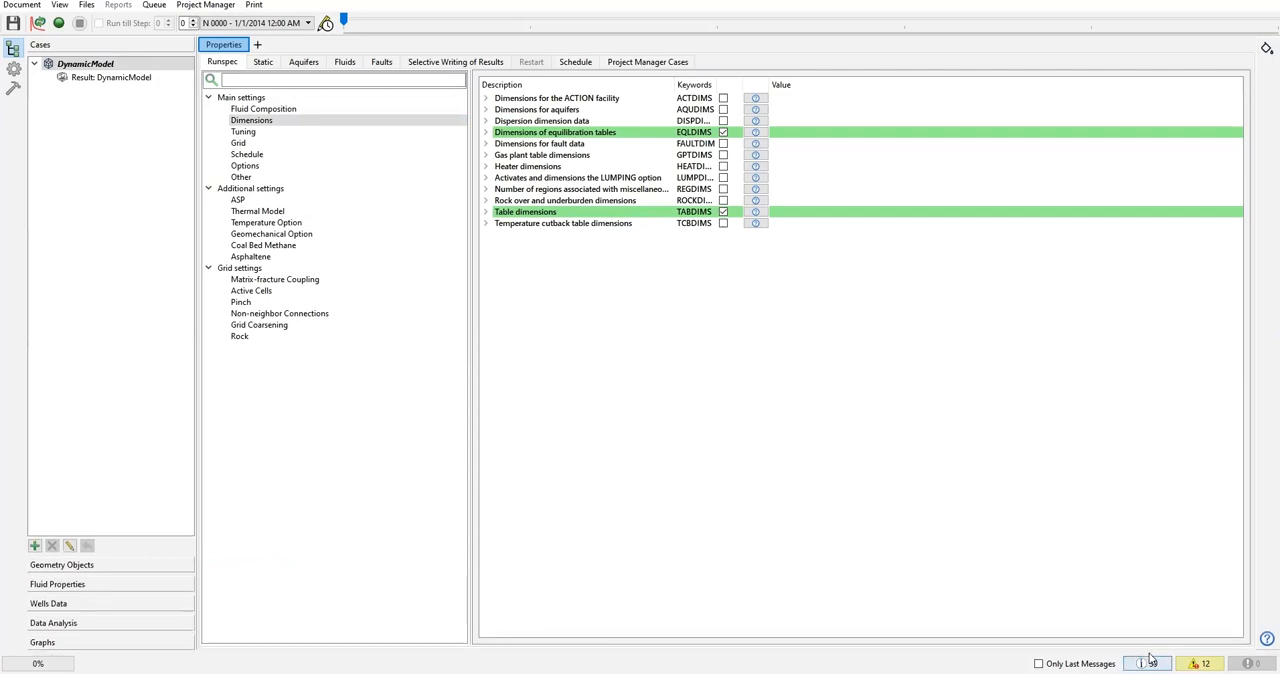
left_click(1149, 660)
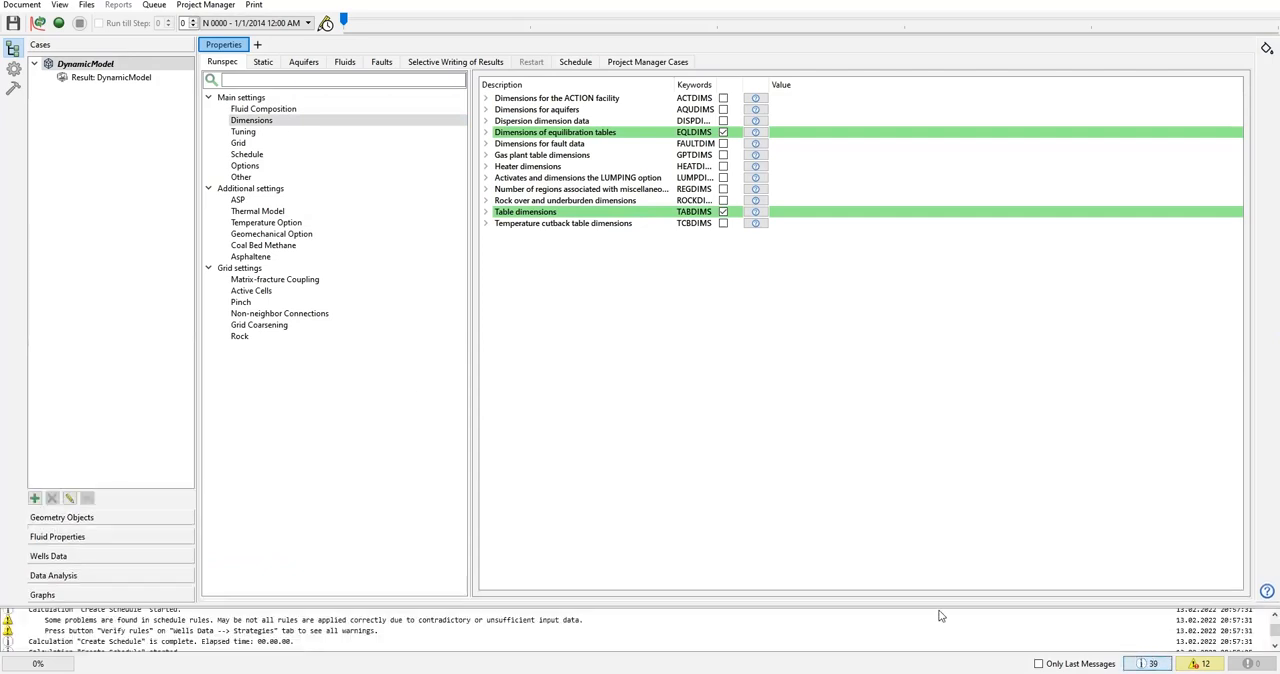
left_click(1134, 658)
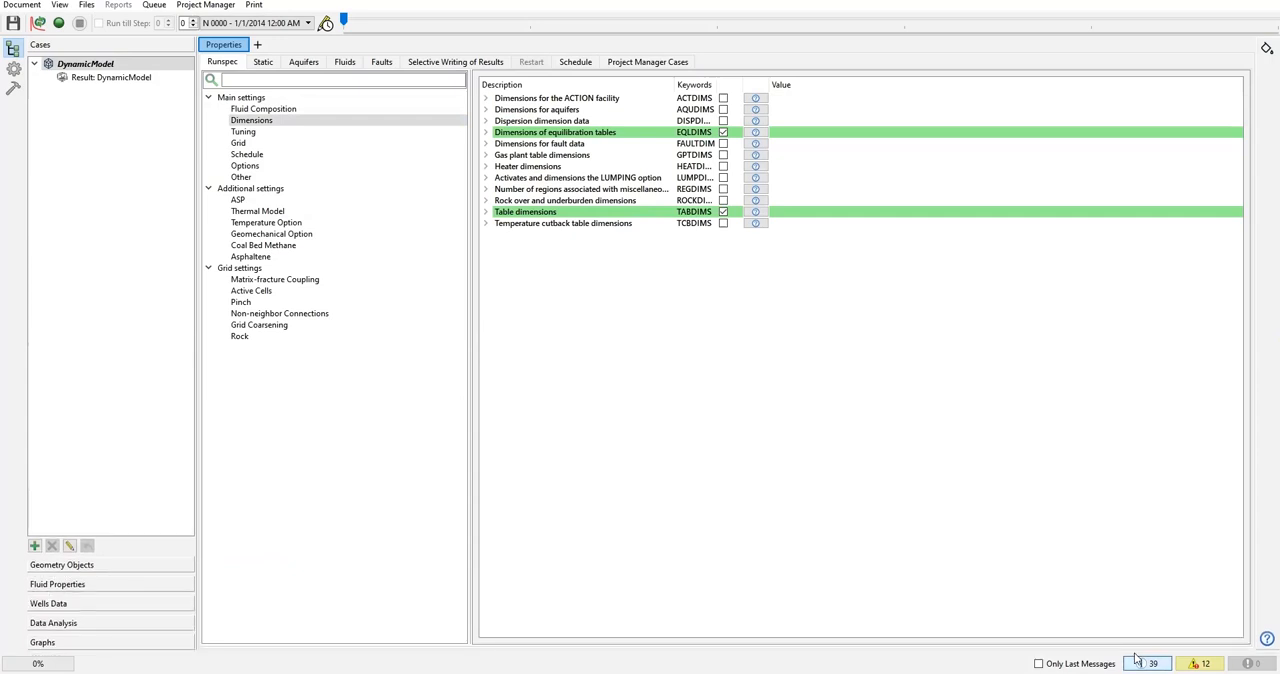
Select main_grid as the current grid in the Static properties and open the Model Composer for adding a keyword.
left_click(262, 62)
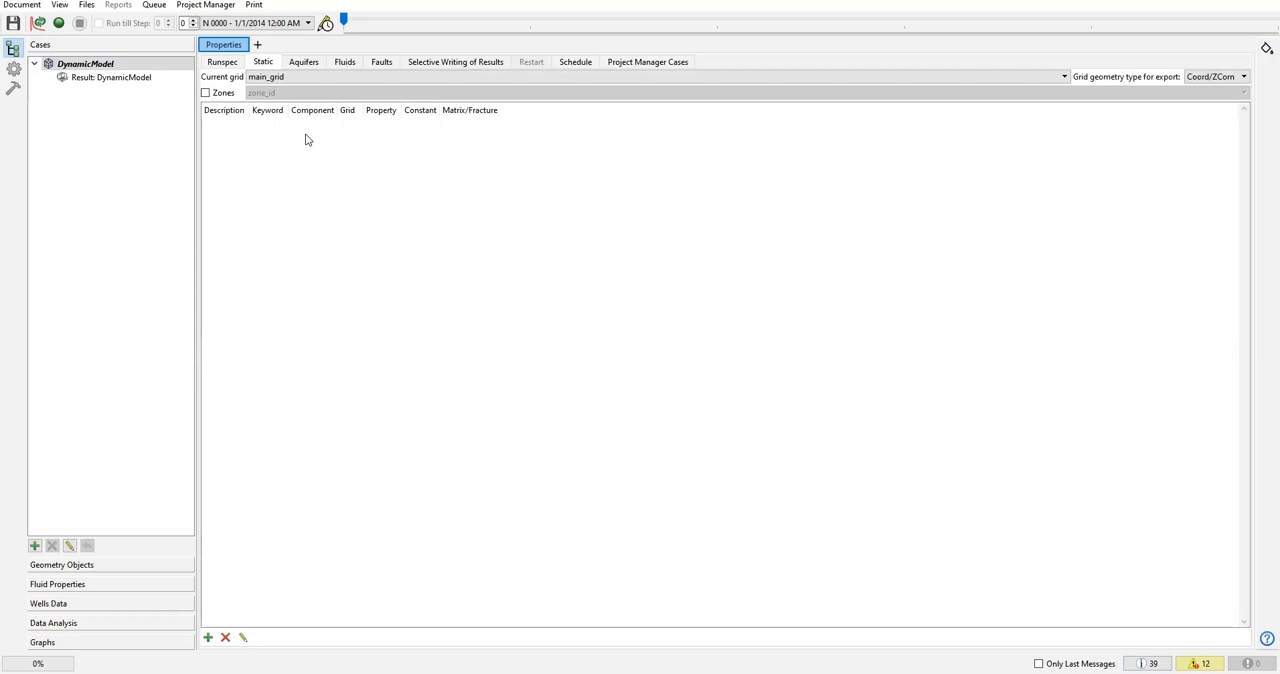
left_click(285, 80)
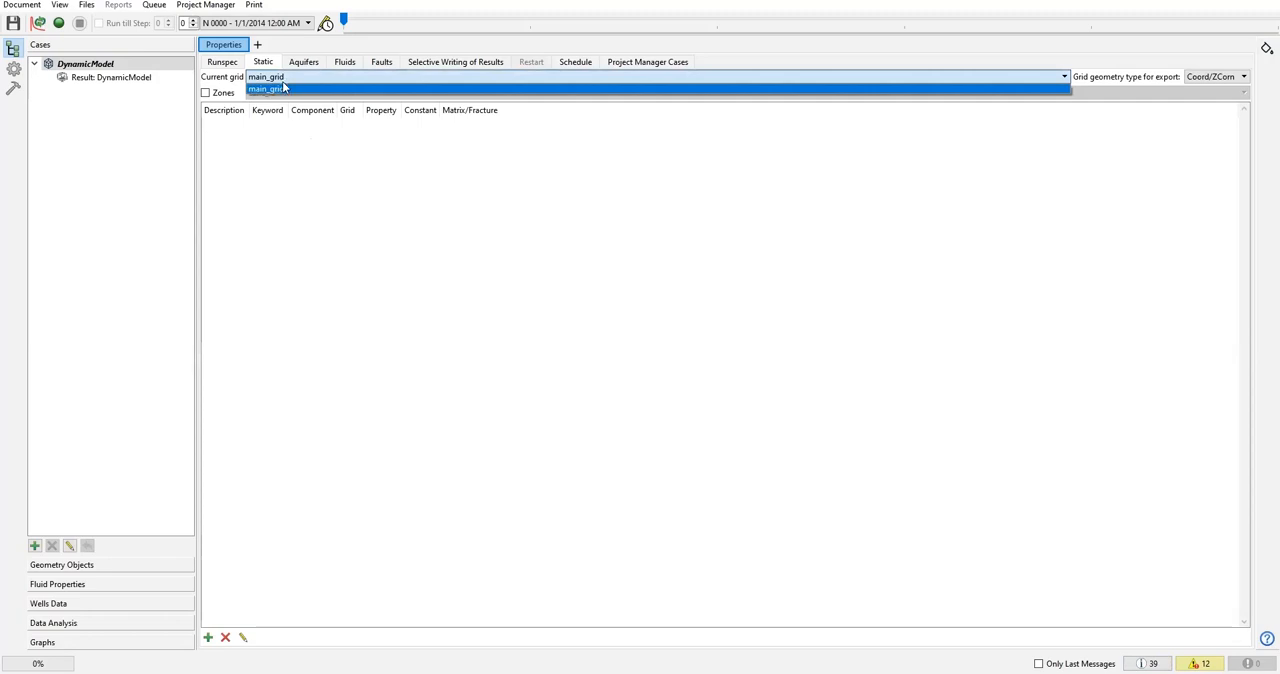
left_click(275, 88)
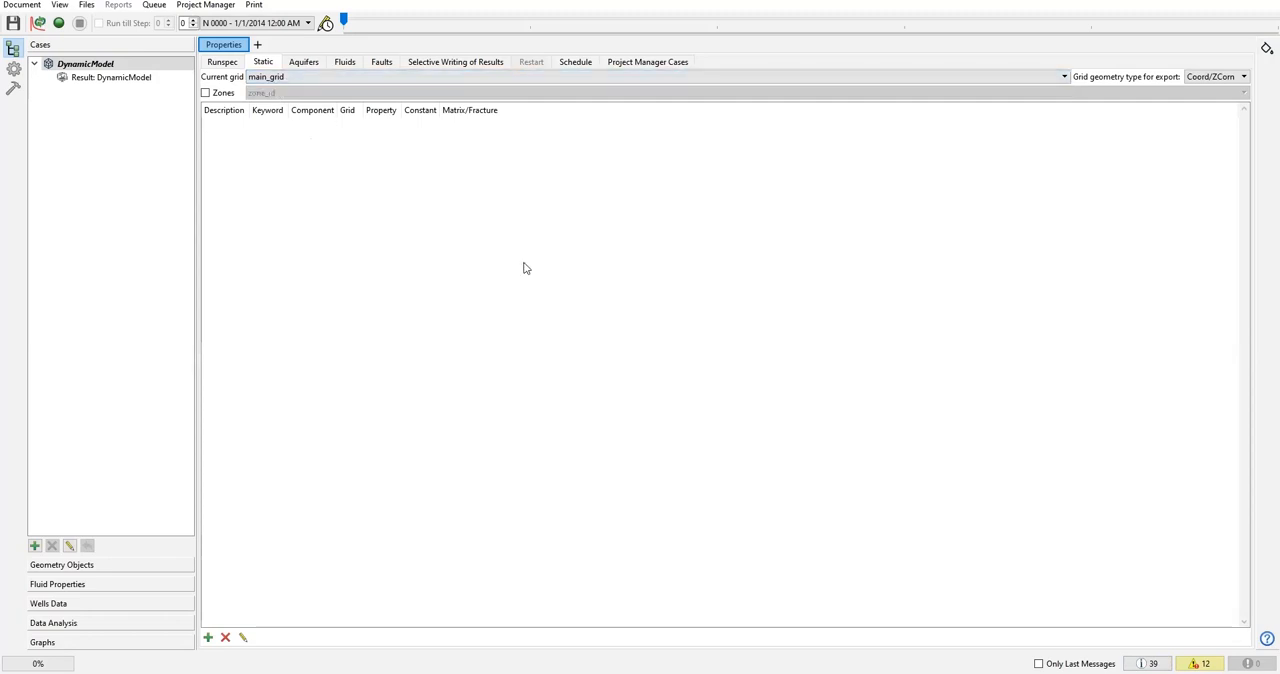
left_click(208, 638)
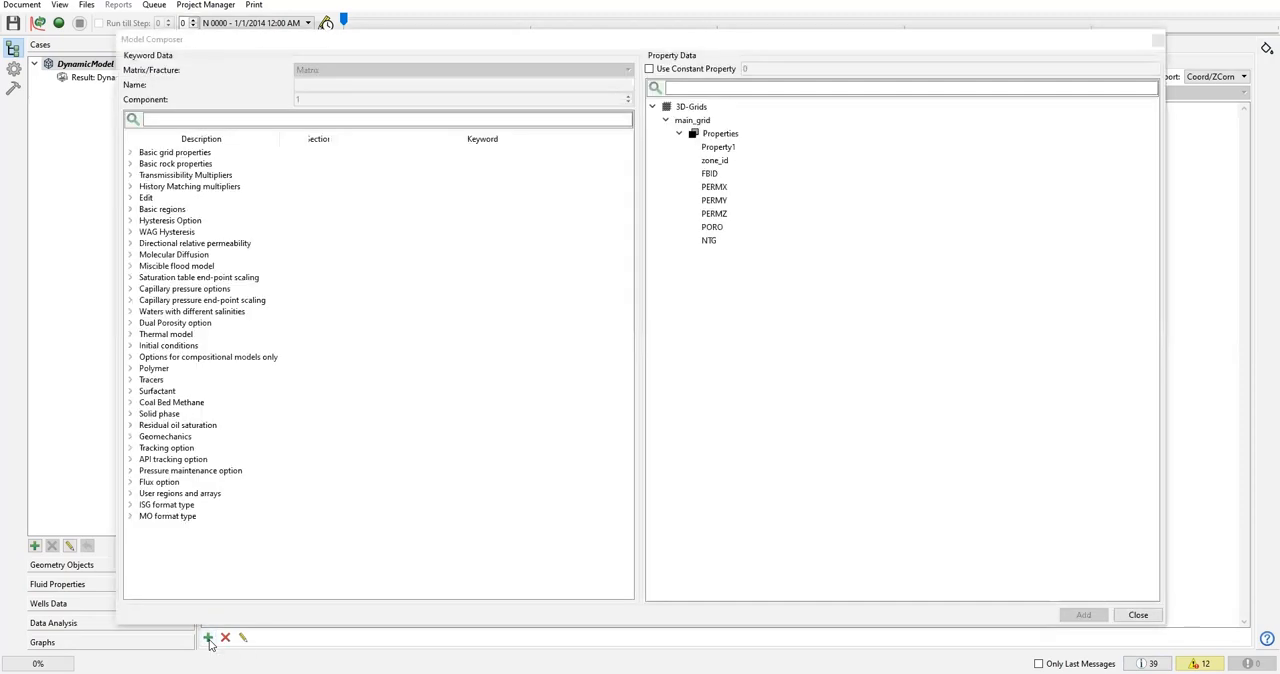
left_click_drag(334, 40, 351, 66)
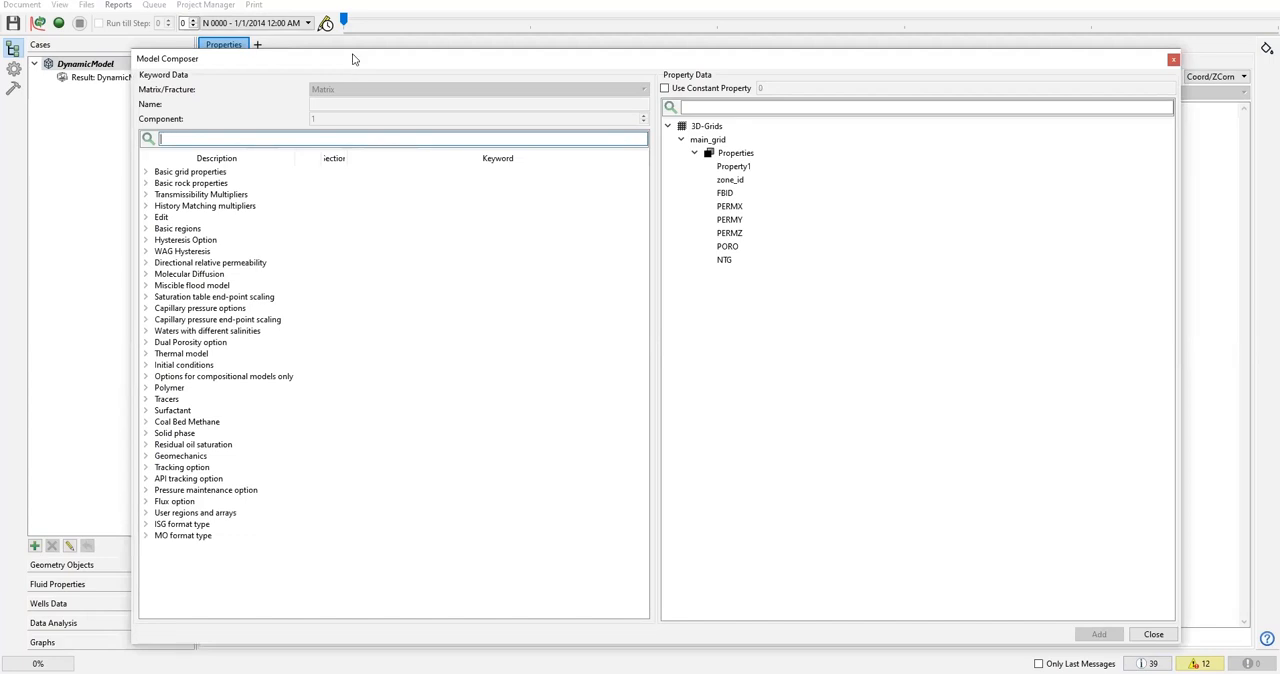
Assign main_grid's PORO property to the Porosity keyword from Basic grid properties and add it to the Static properties.
left_click(146, 172)
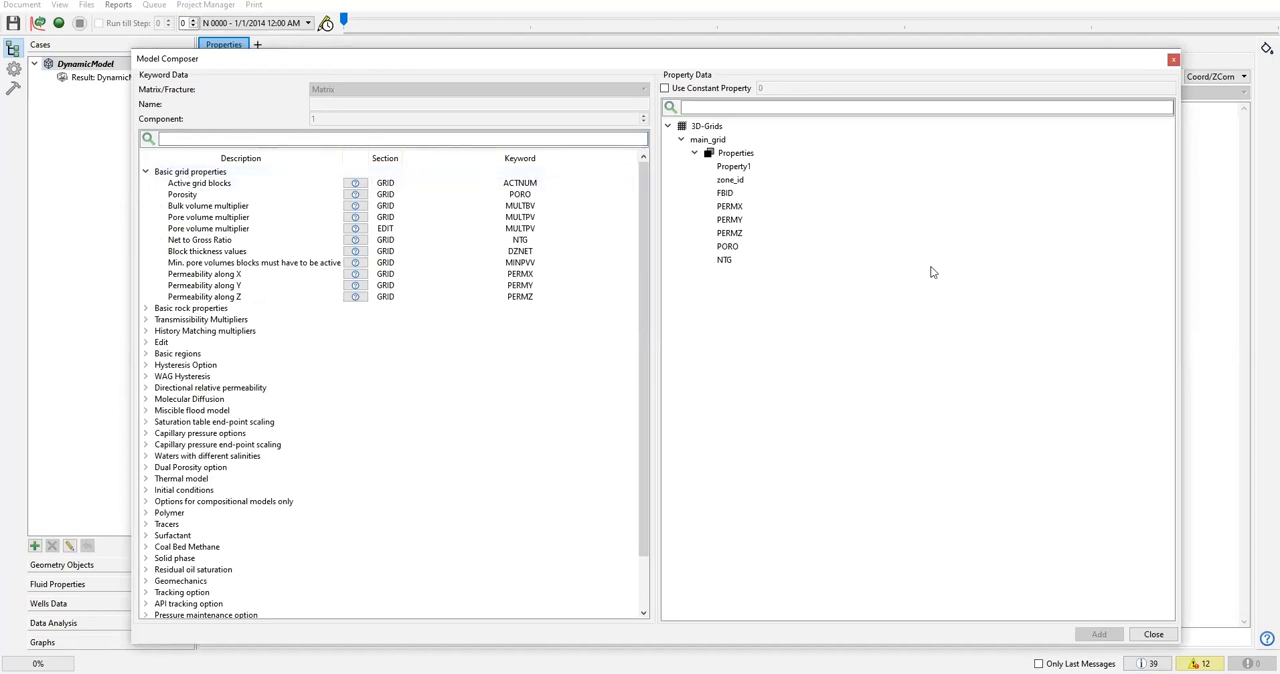
left_click(200, 195)
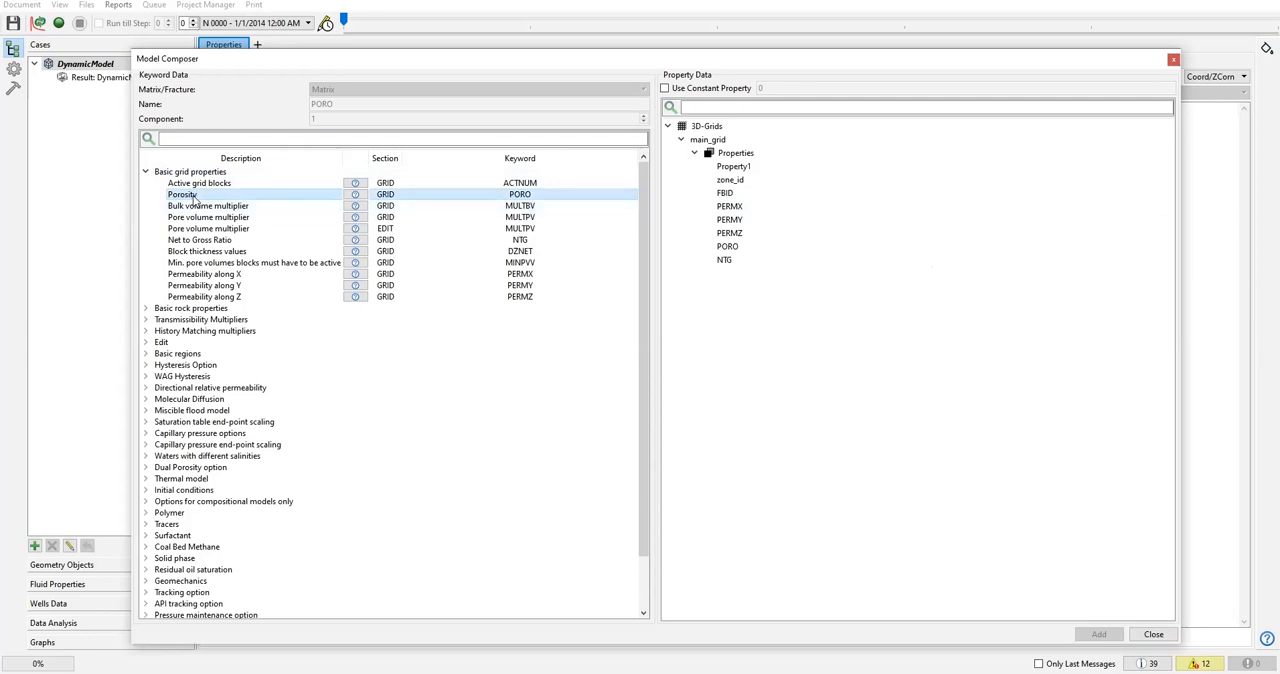
left_click(729, 247)
left_click(187, 195)
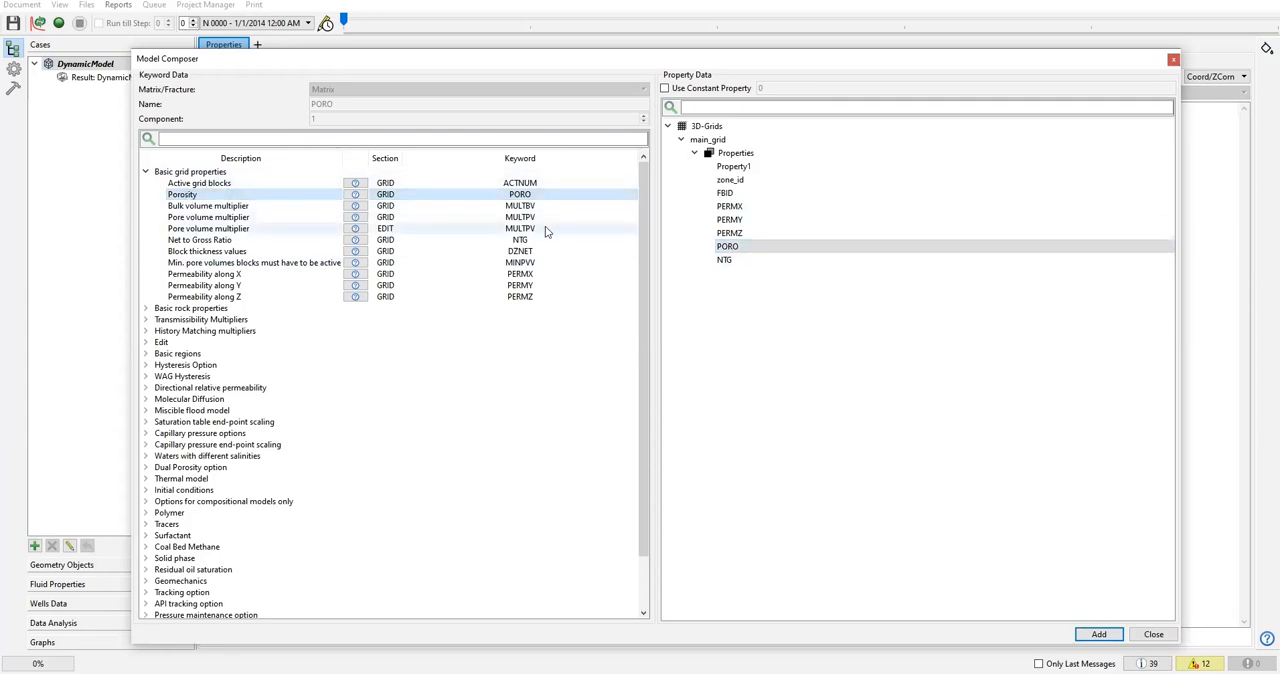
left_click(743, 247)
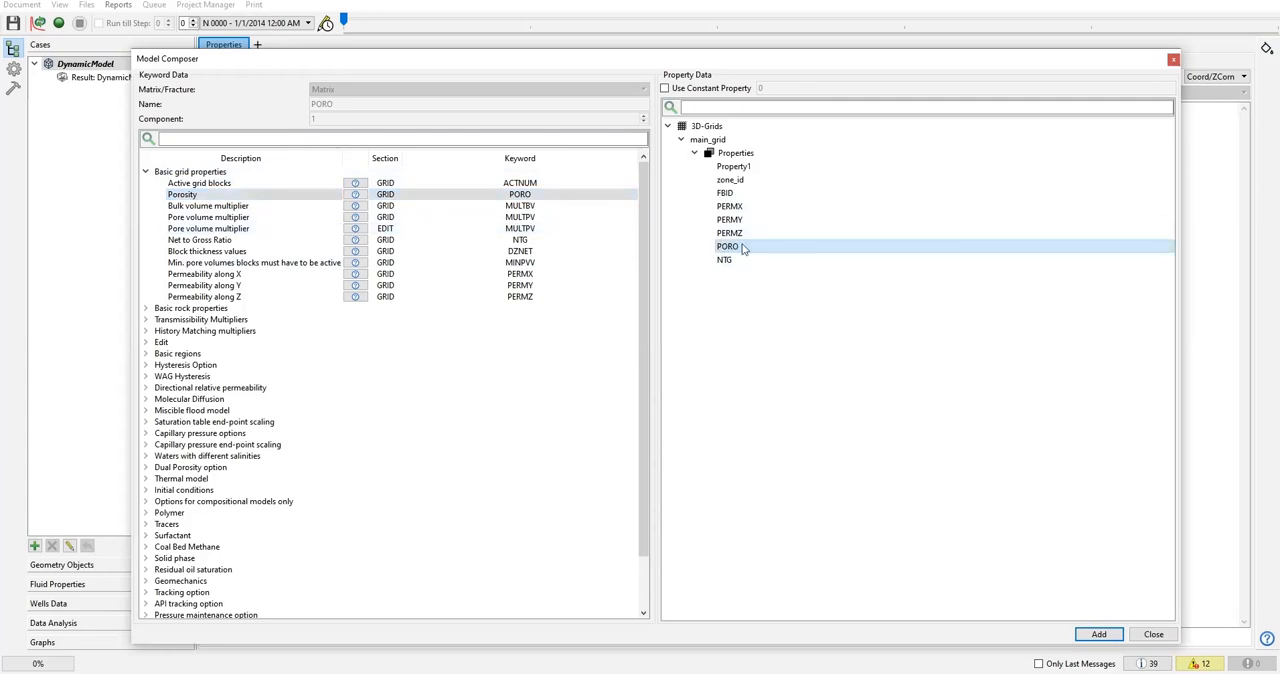
left_click(1097, 636)
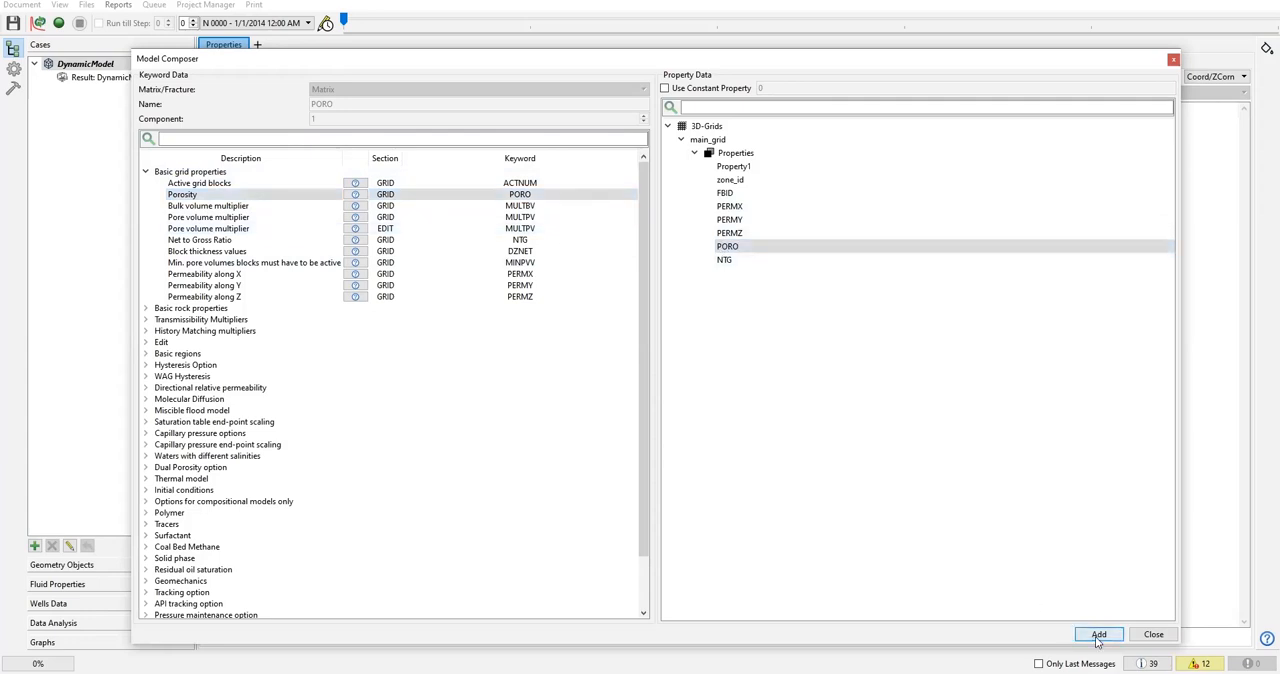
Close the Model Composer and widen the Description column of the Static properties table to show the full Porosity entry.
left_click(1172, 61)
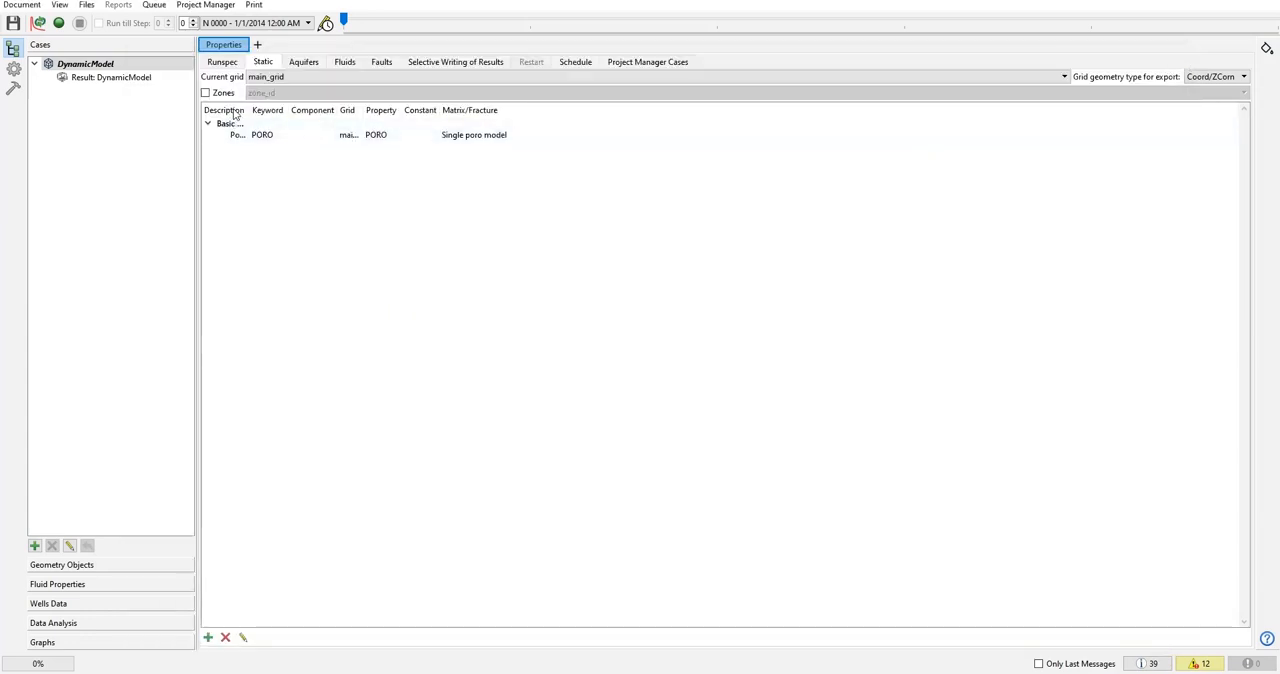
left_click_drag(250, 110, 310, 110)
left_click(326, 134)
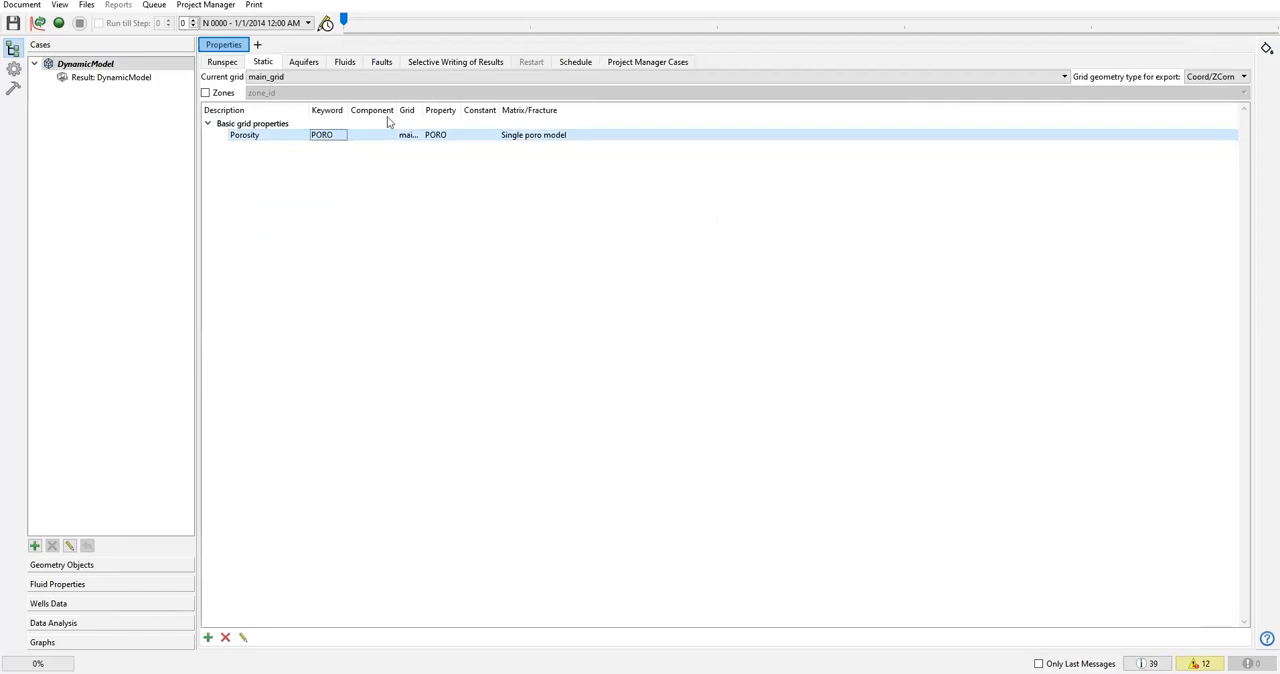
left_click(417, 260)
Reopen the Model Composer and add main_grid's NTG property to the Net to Gross Ratio keyword from Basic grid properties.
left_click(207, 638)
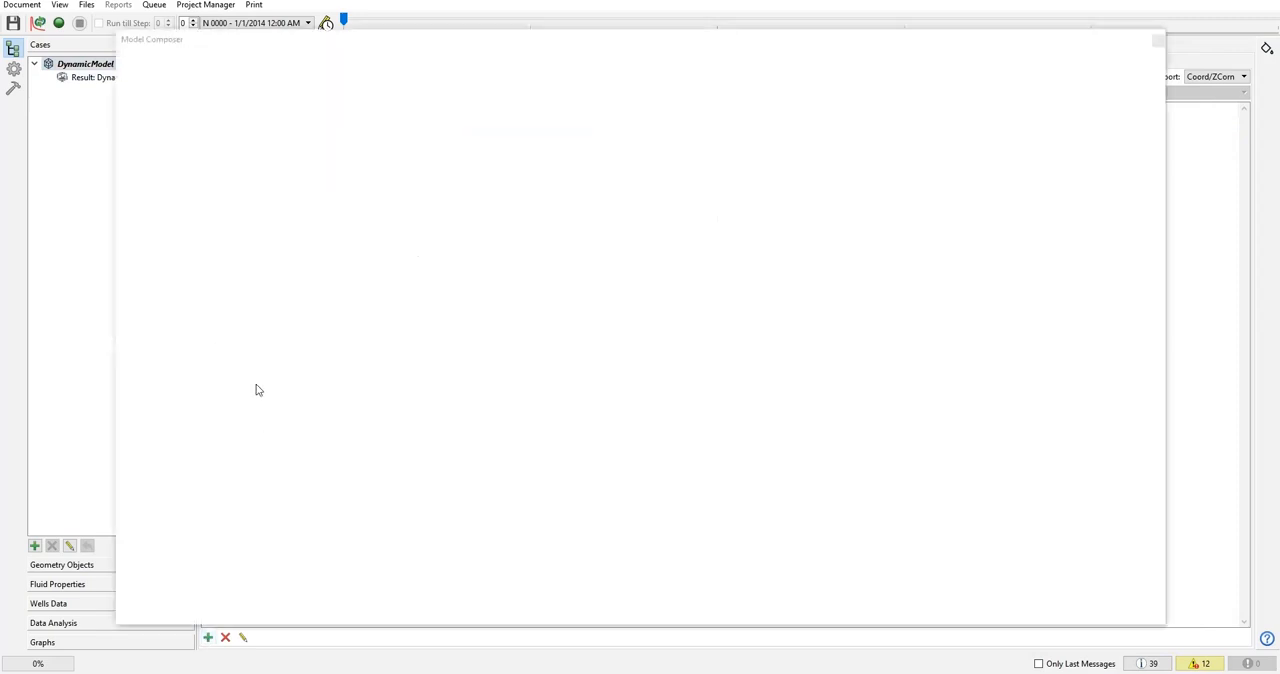
left_click(130, 153)
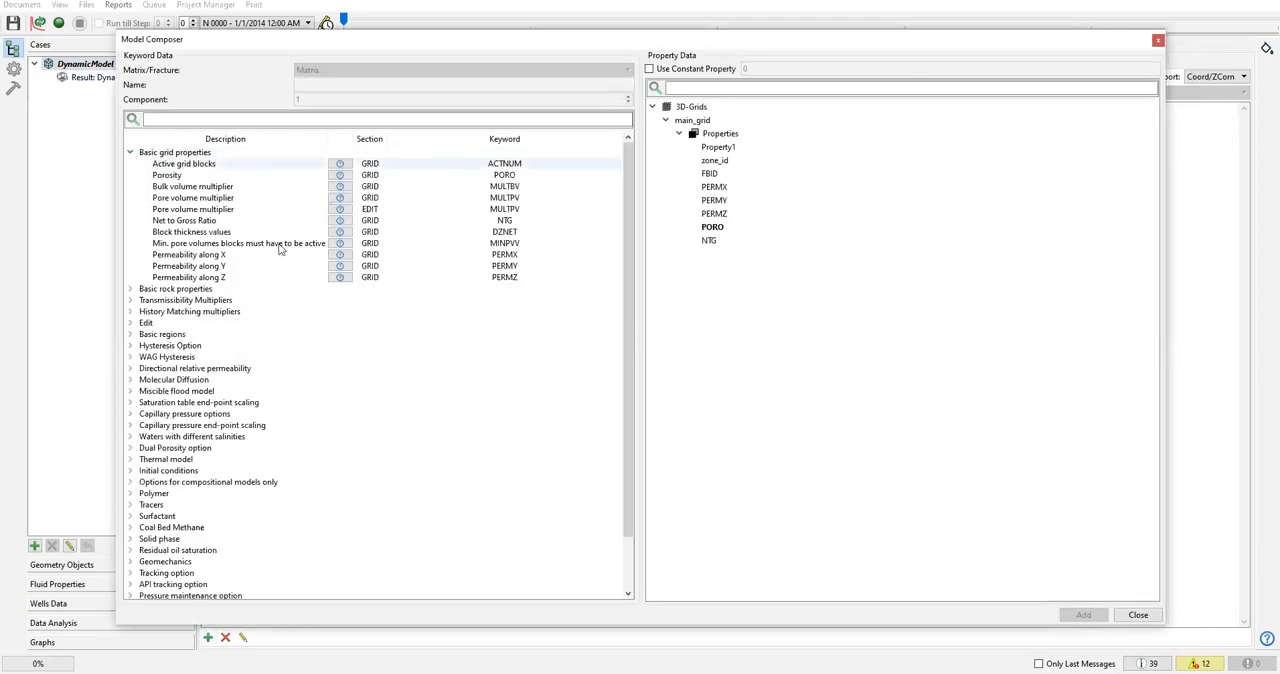
left_click(174, 221)
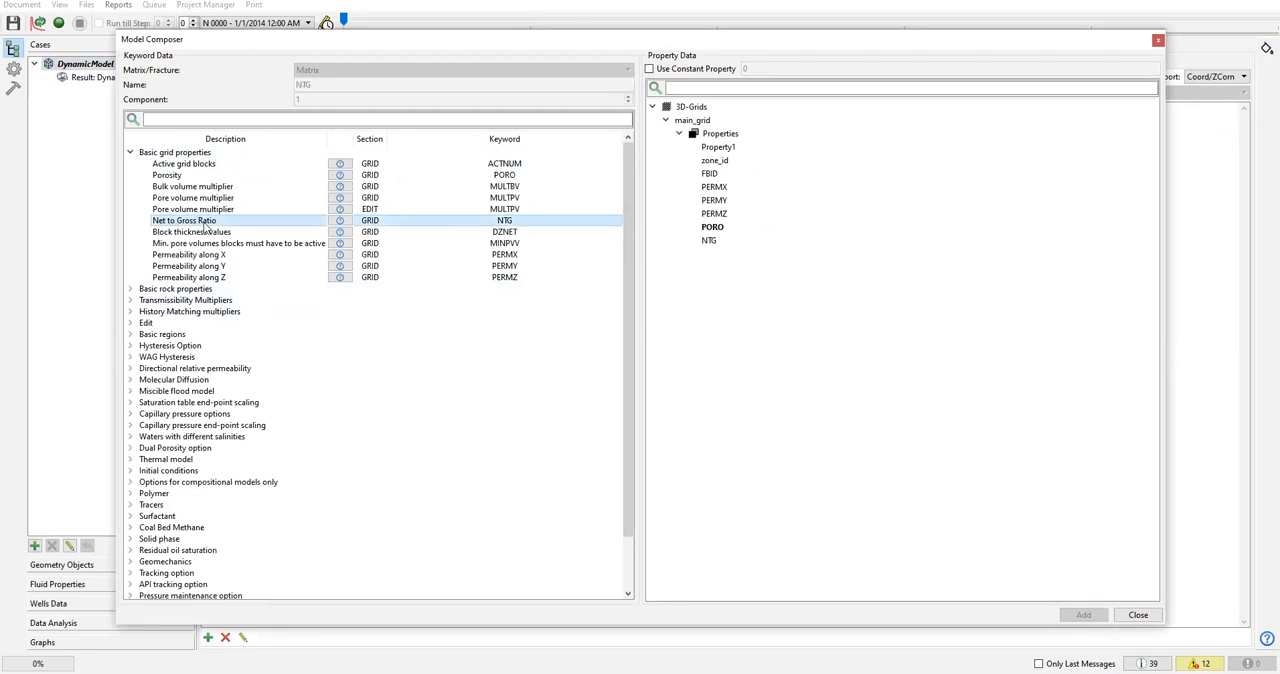
left_click(711, 245)
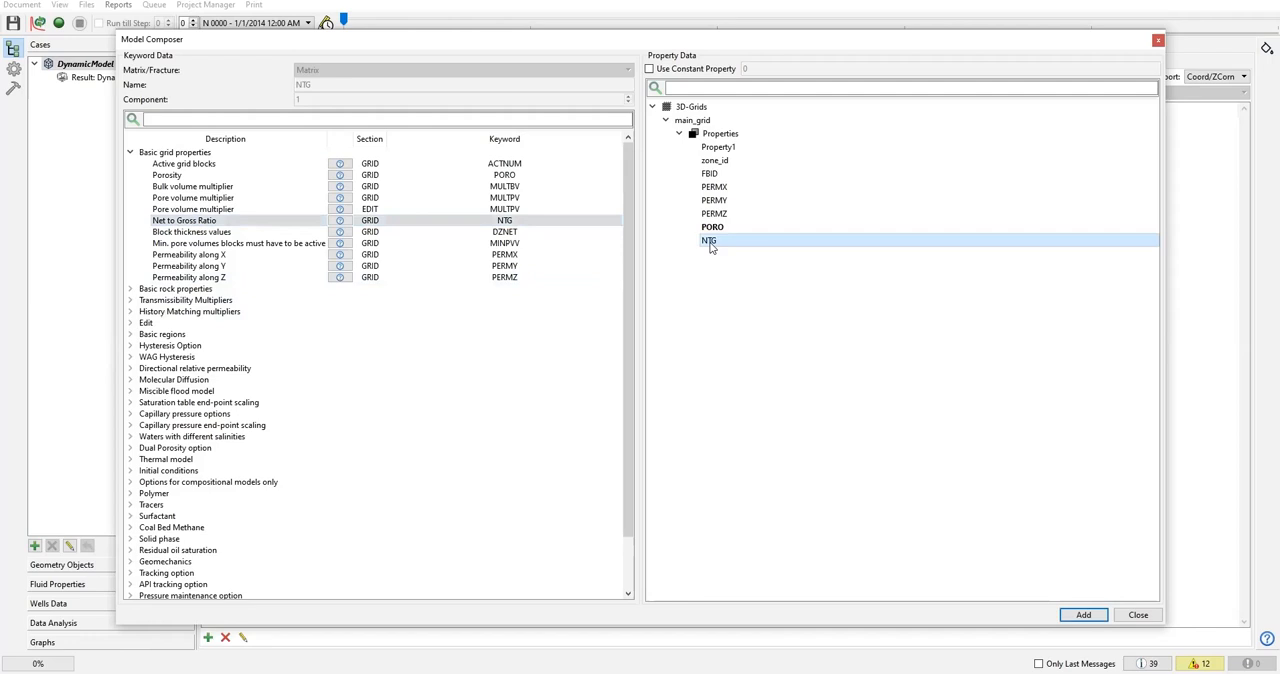
left_click(1082, 615)
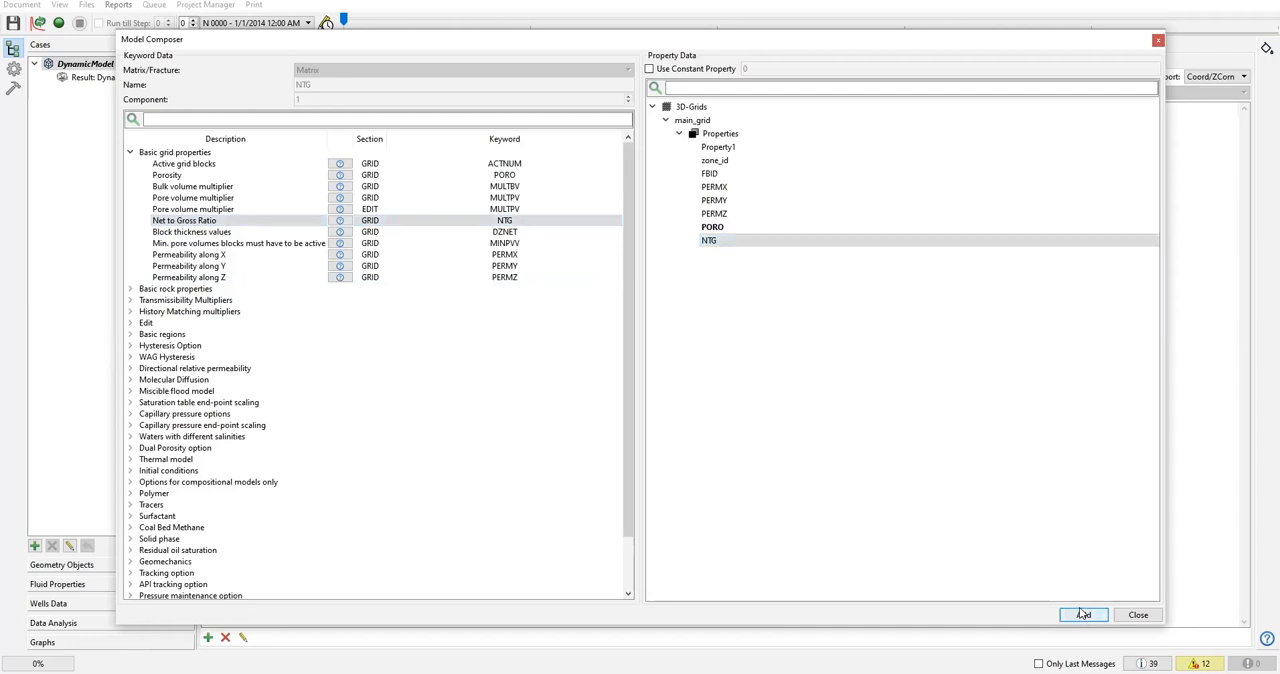
Assign main_grid's PERMX and PERMY properties to the Permeability along X and Permeability along Y keywords and add both.
left_click(167, 256)
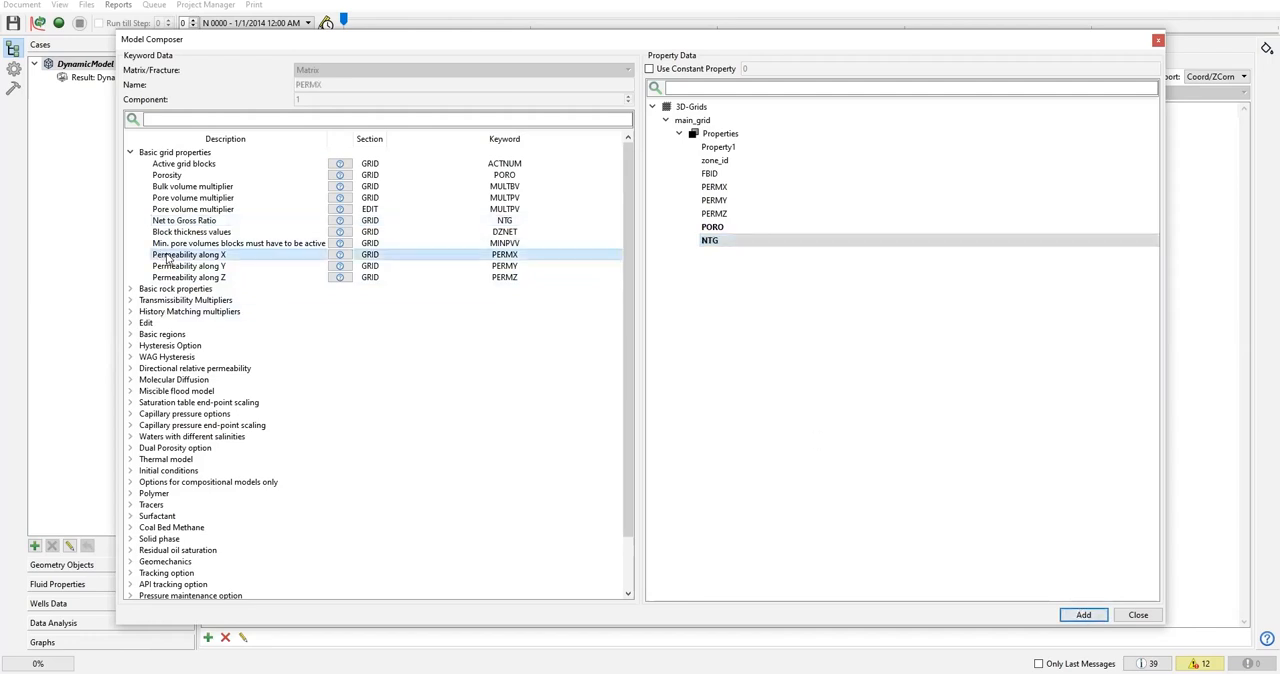
left_click(725, 187)
left_click(1084, 614)
left_click(188, 267)
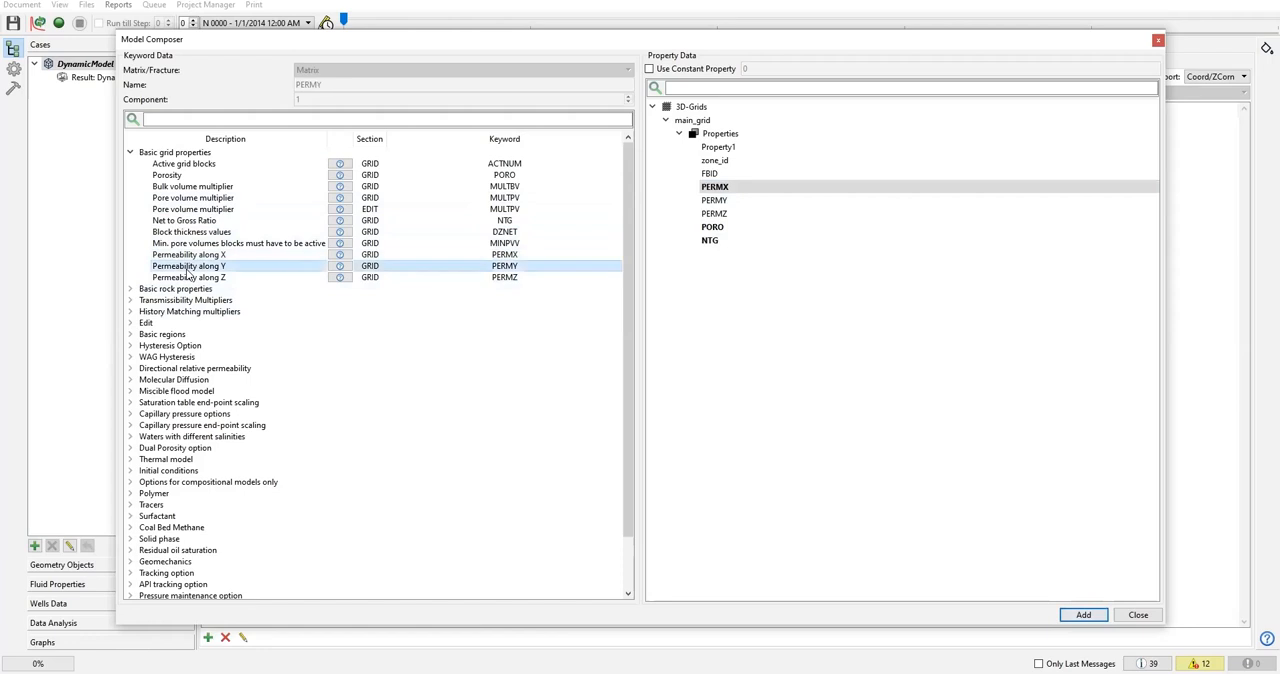
left_click(722, 203)
left_click(1086, 614)
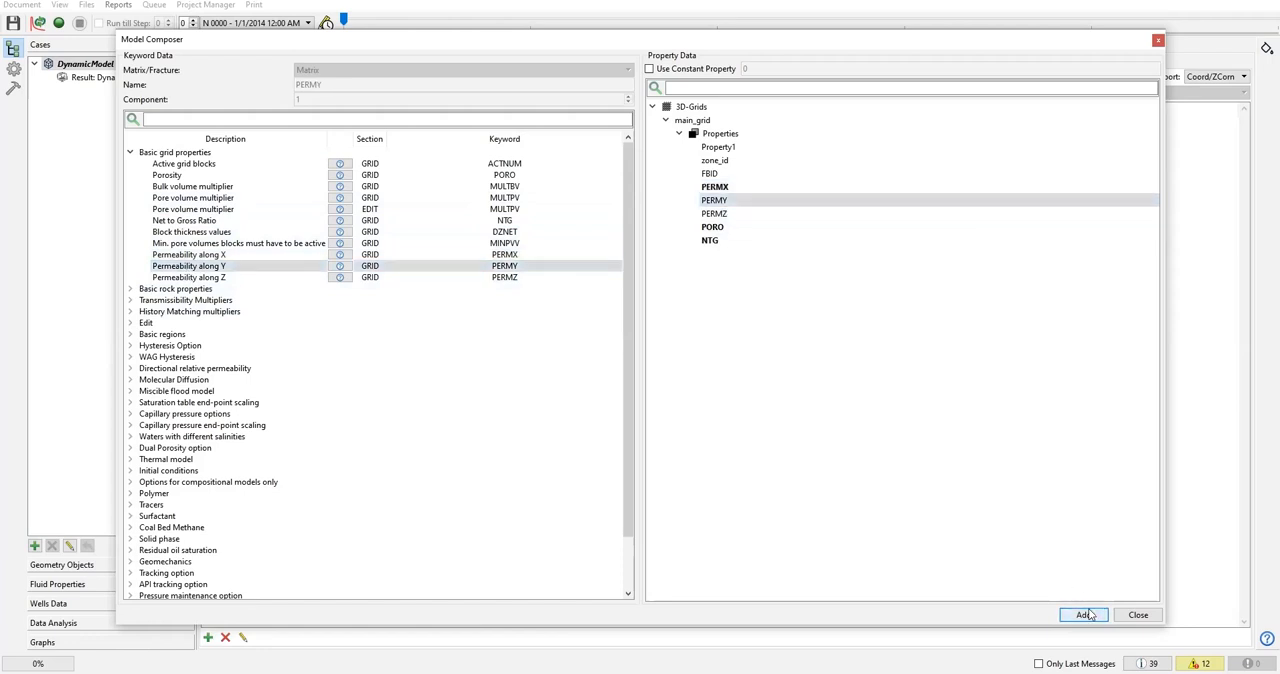
Assign main_grid's PERMZ property to the Permeability along Z keyword, add it and close the Model Composer.
left_click(209, 279)
left_click(727, 216)
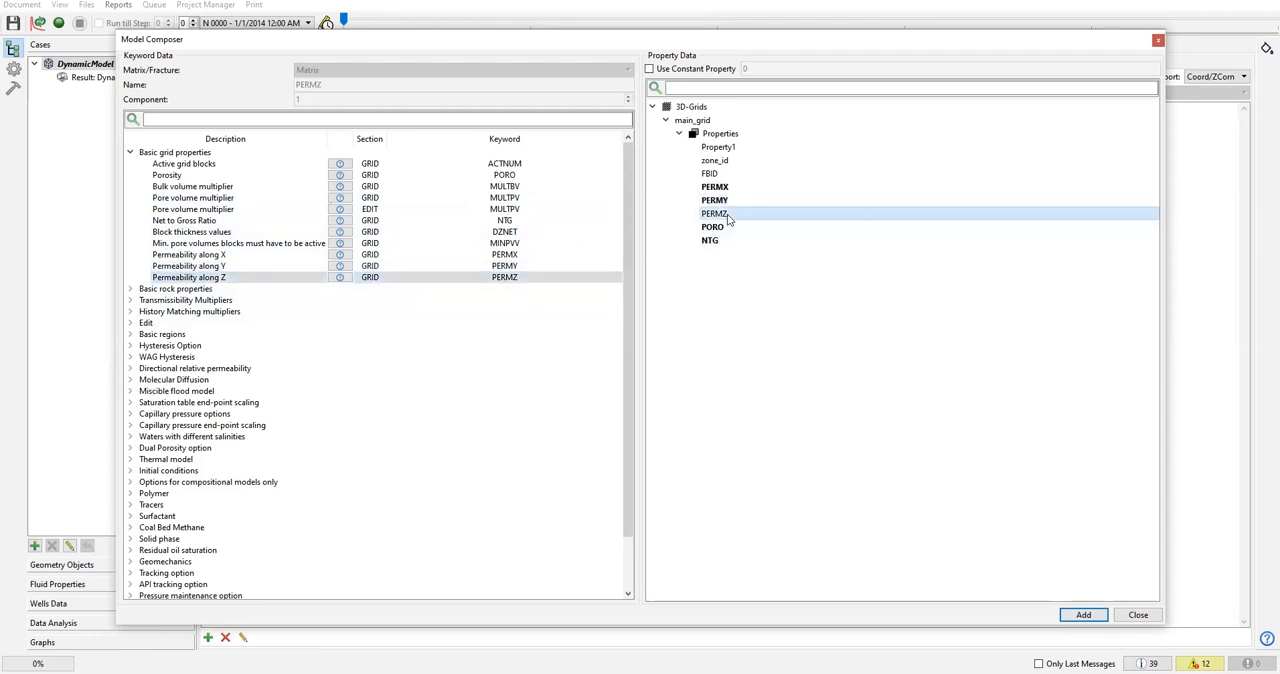
left_click(1086, 614)
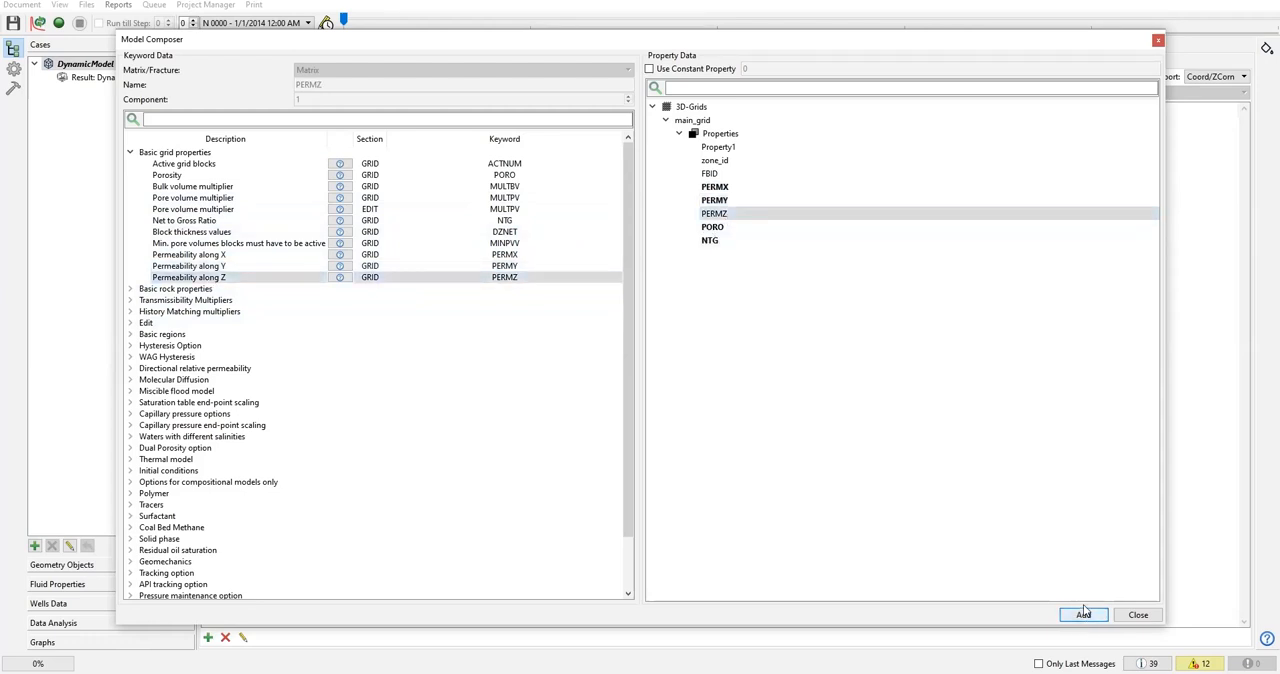
left_click(1158, 40)
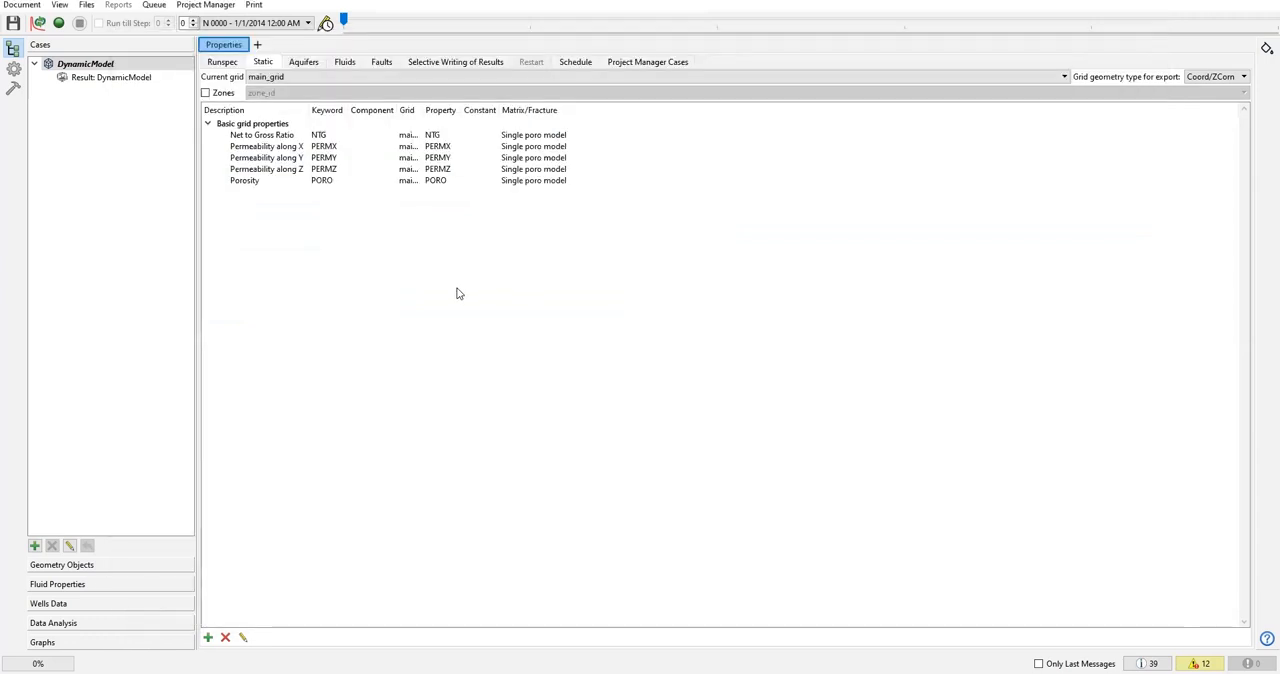